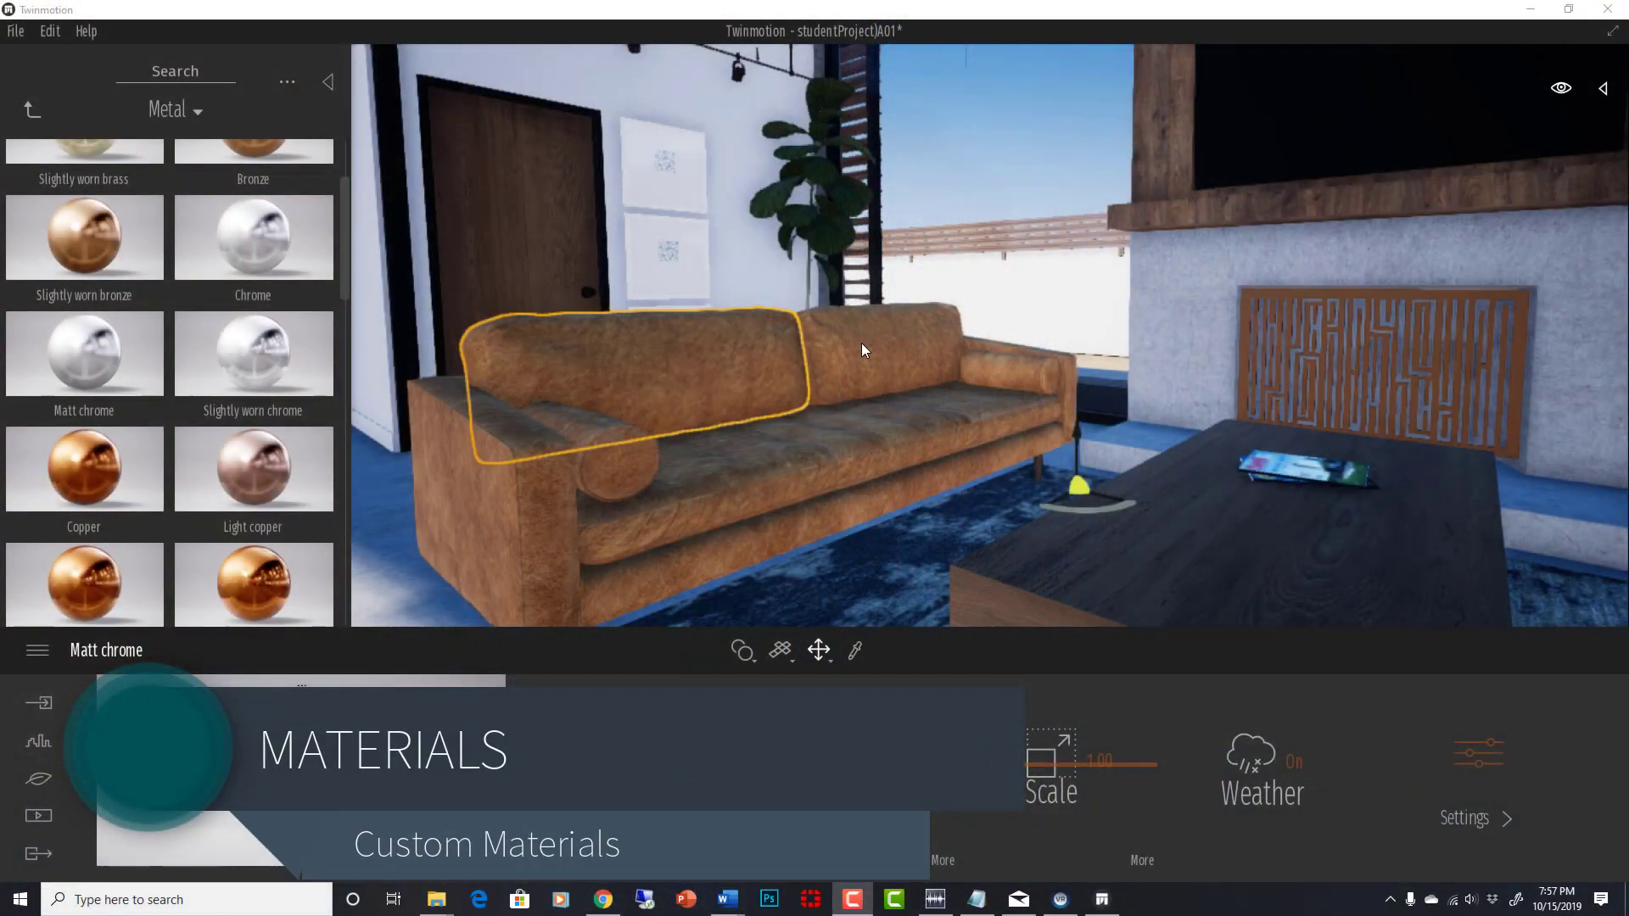
Step: Replace the sofa leather material's reflection texture with leatherDiffuse2_ref.jpg from the 190816_TwinmotionCourse textures folder
middle_click_drag(862, 408, 927, 407)
scroll(851, 414, "up", 2)
right_click_drag(838, 426, 670, 456)
middle_click_drag(815, 424, 740, 418)
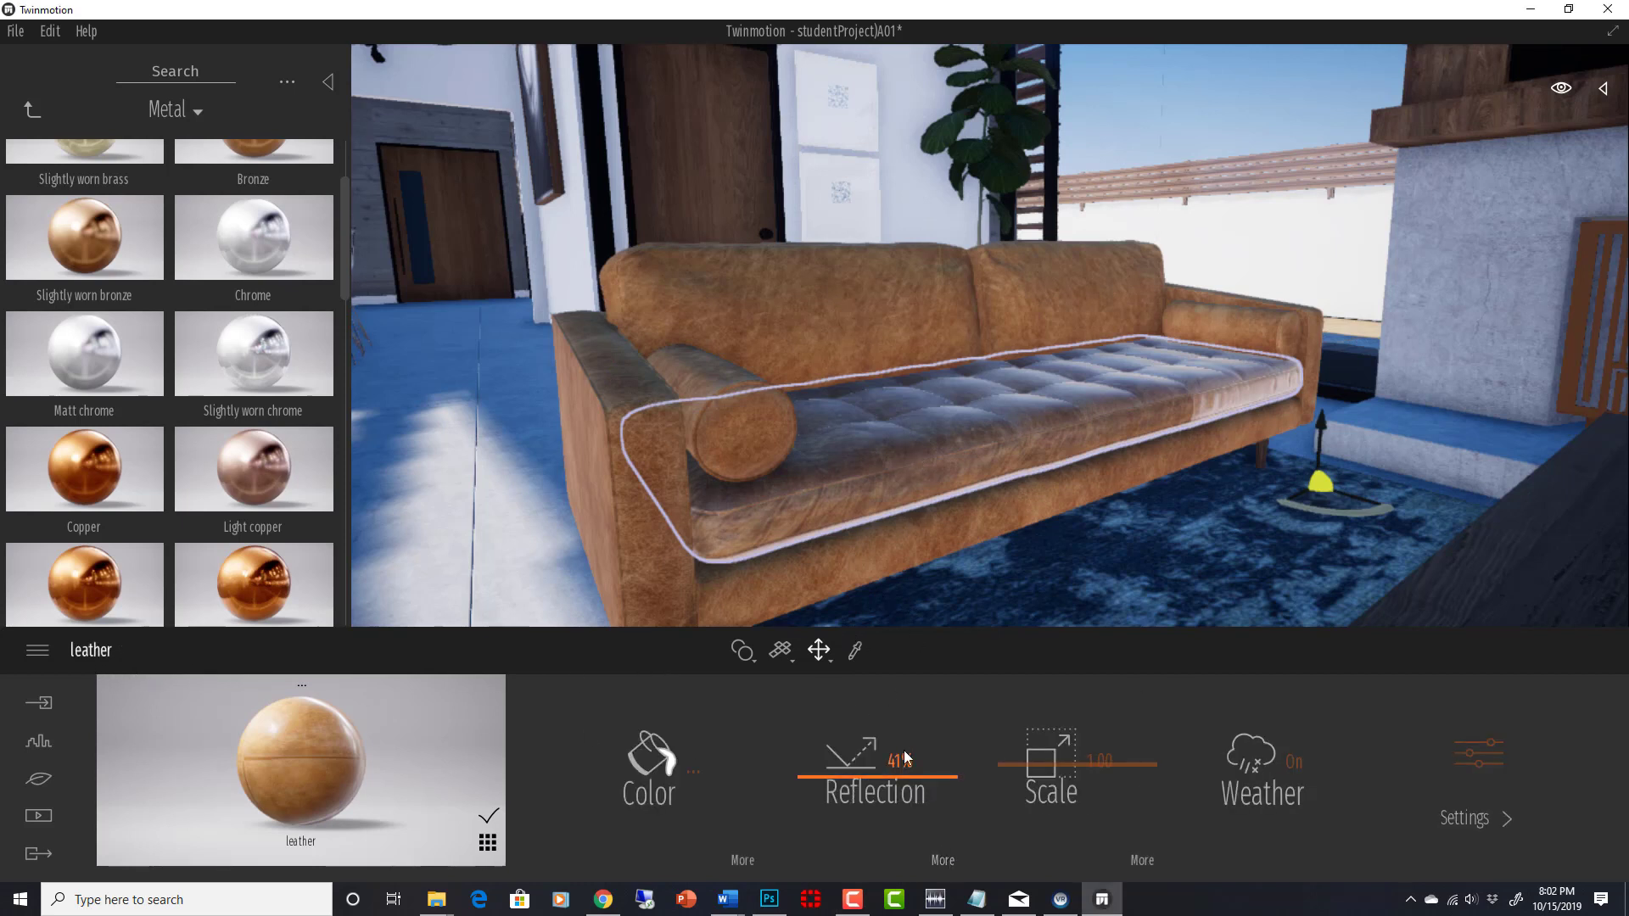
left_click(945, 862)
right_click(1082, 774)
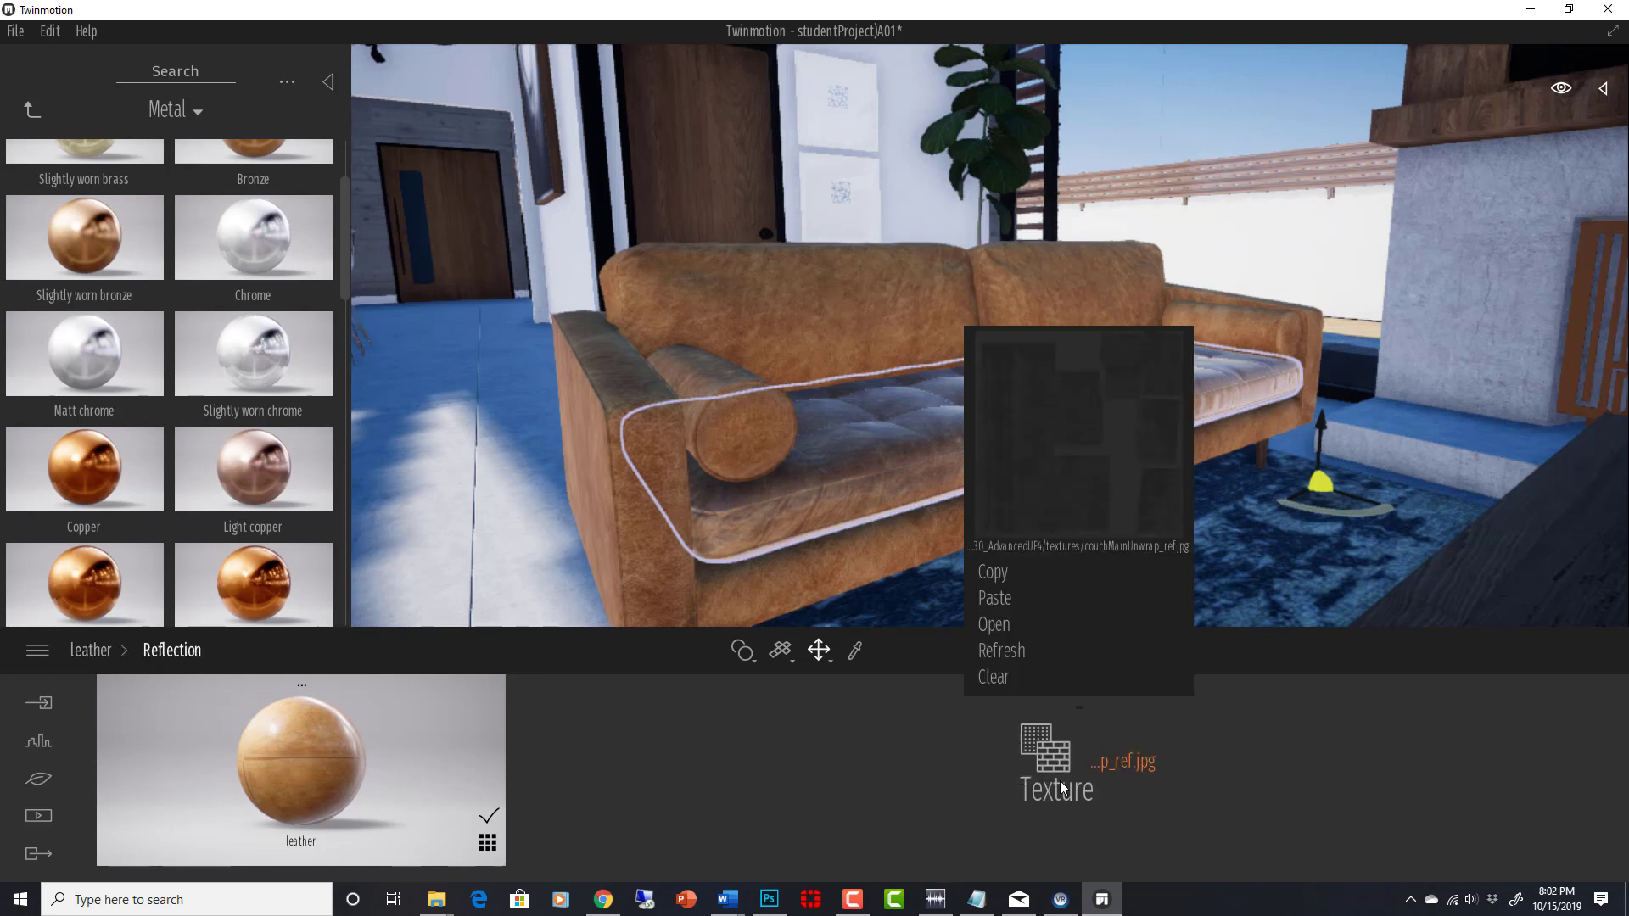
left_click(991, 624)
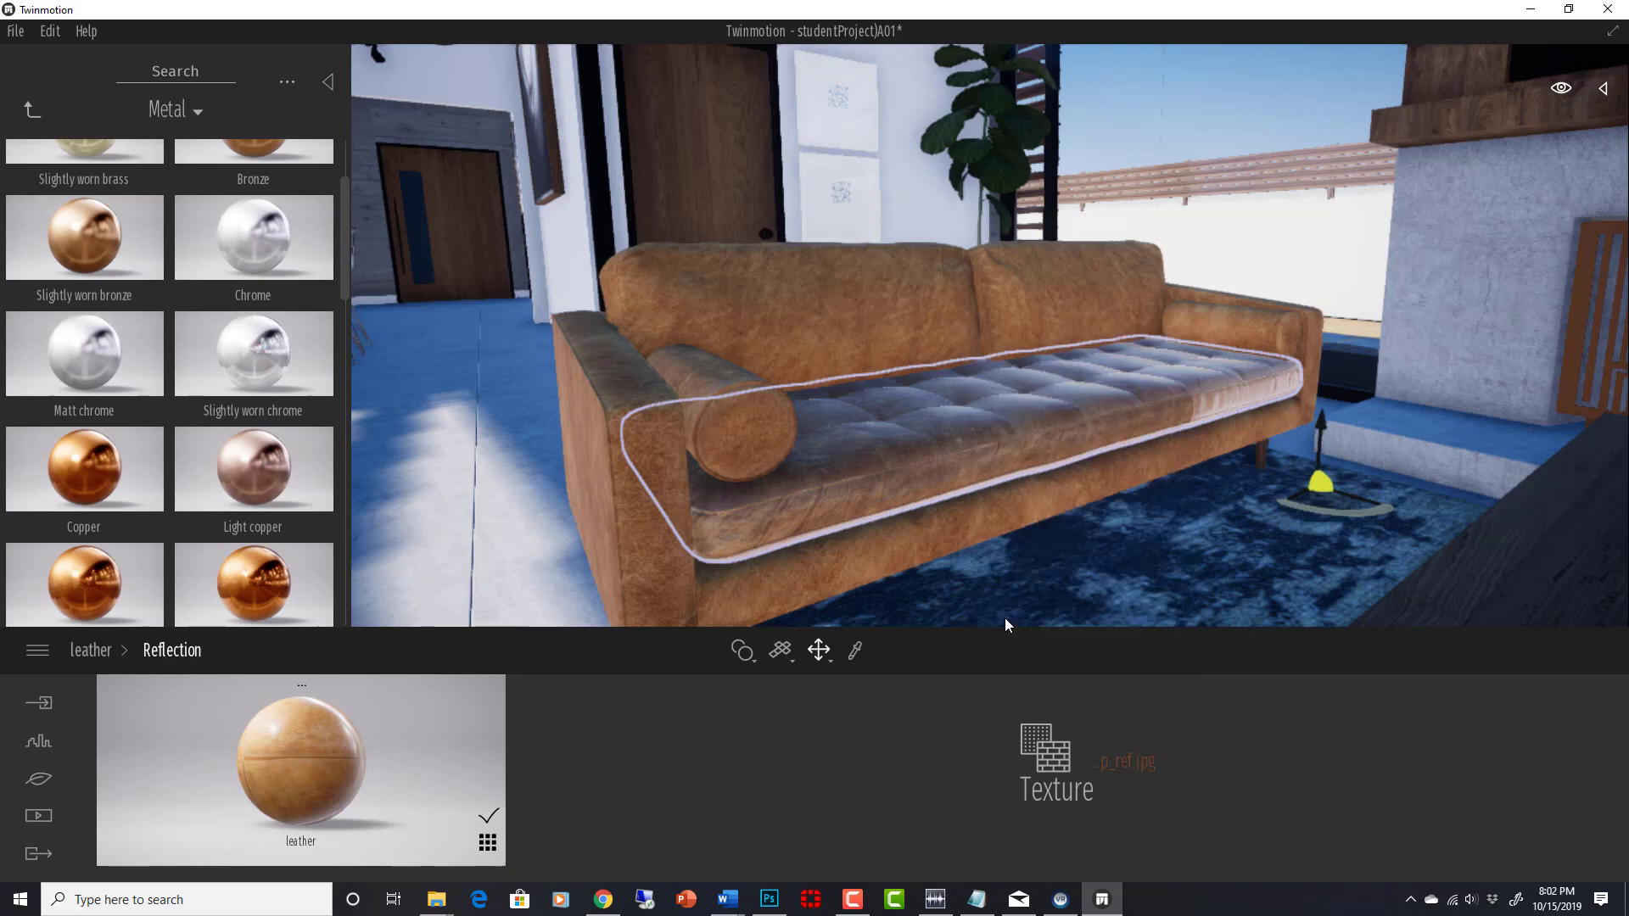
left_click(351, 59)
double_click(478, 574)
double_click(424, 192)
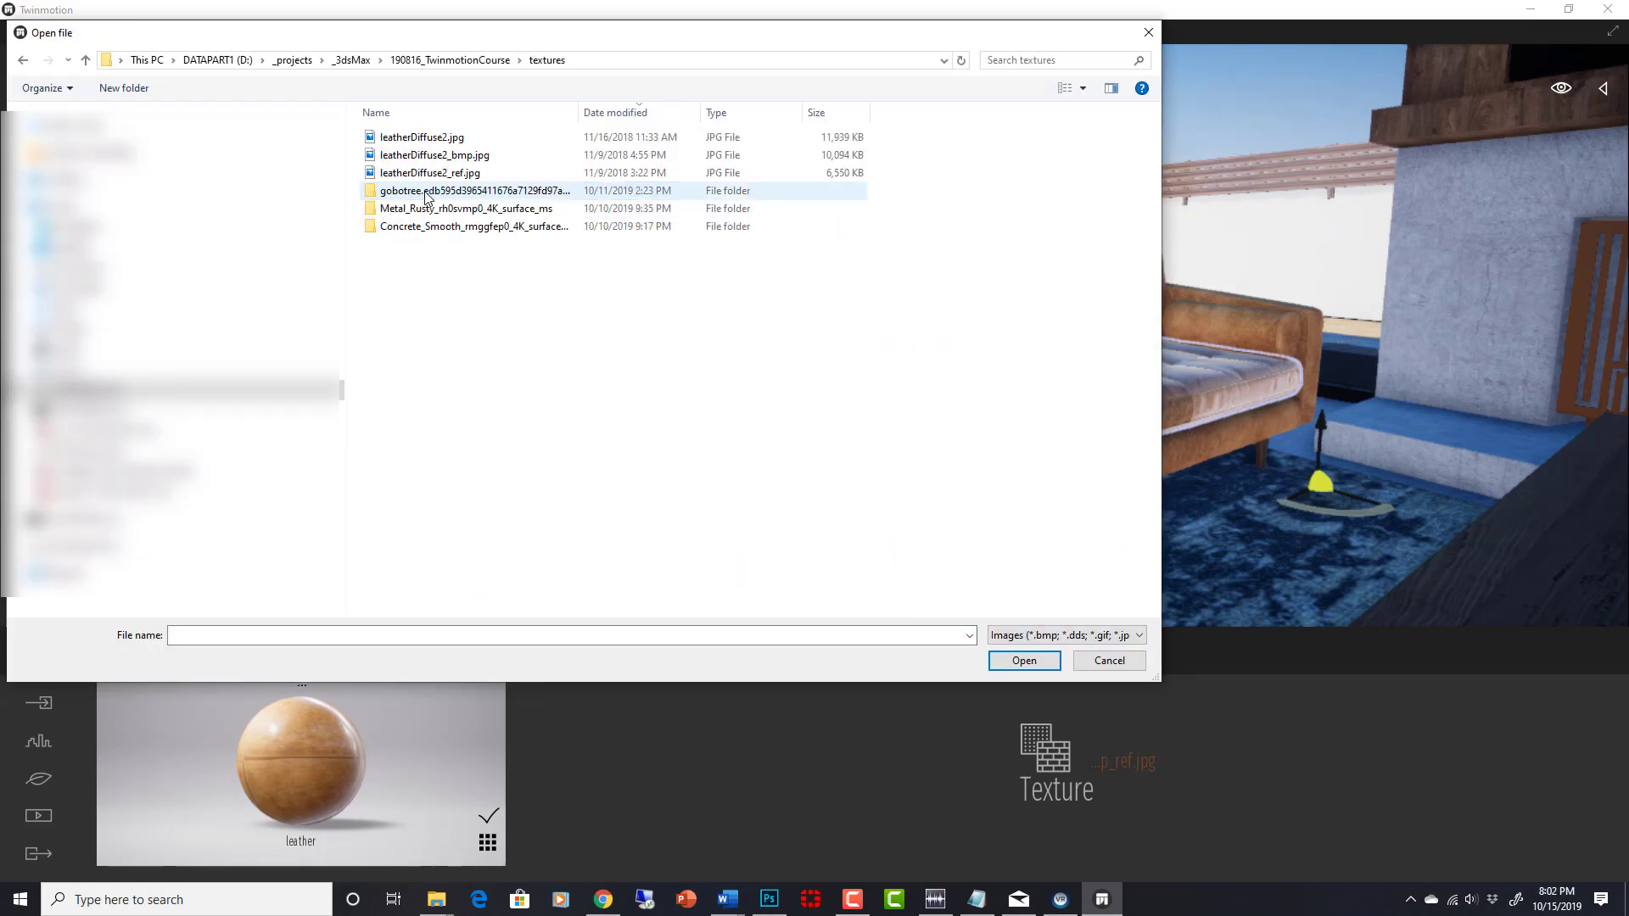
double_click(515, 195)
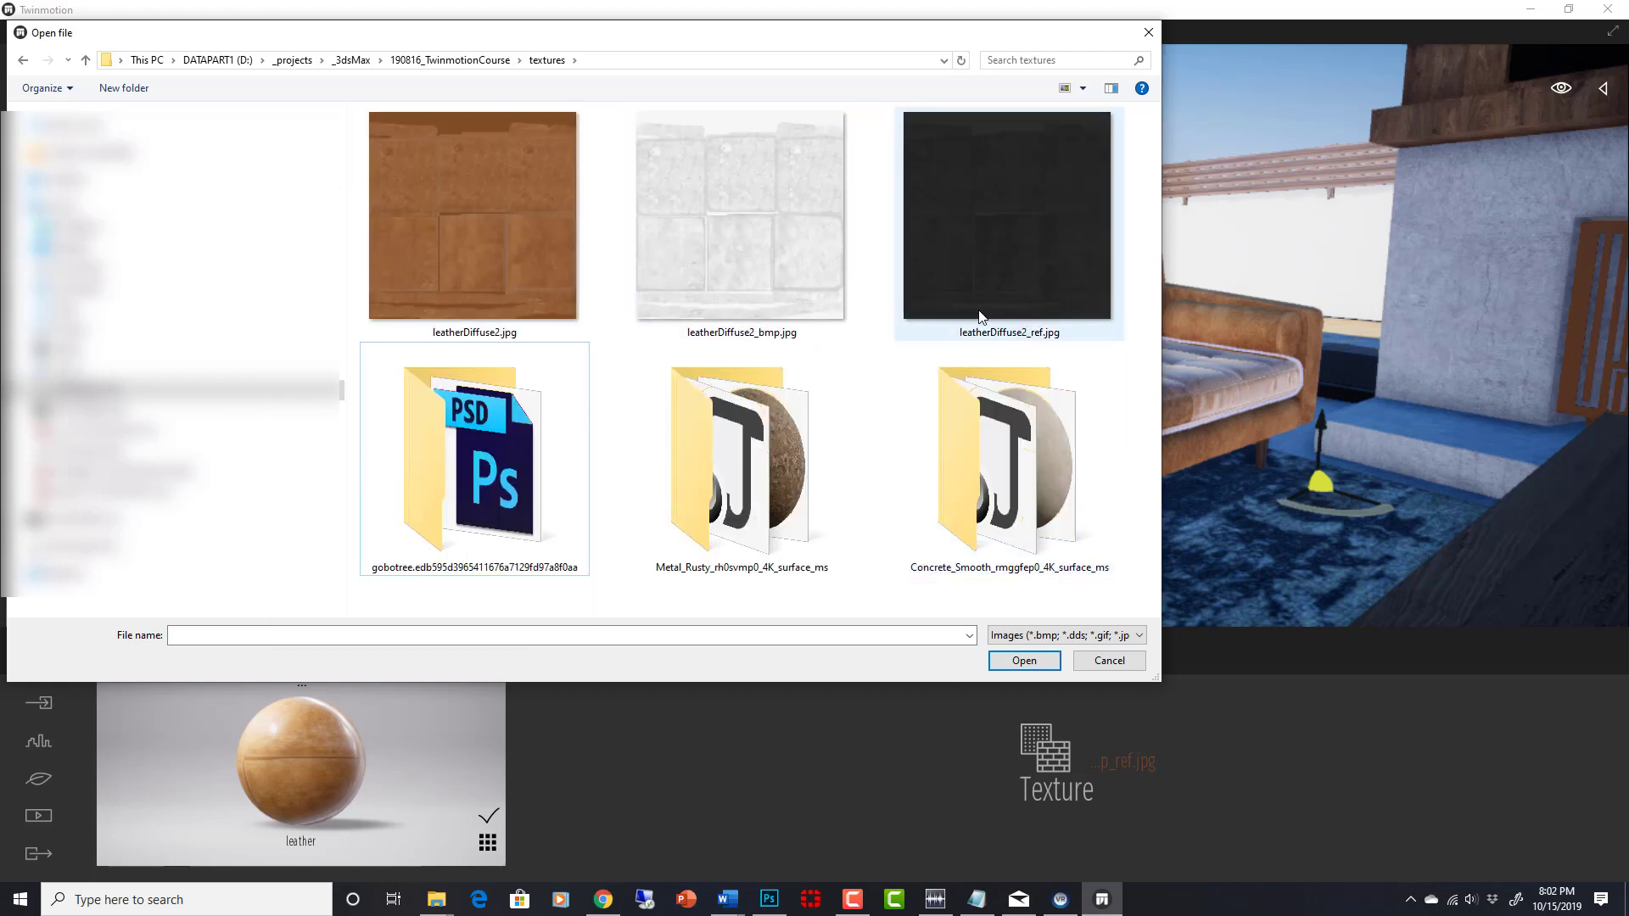
double_click(1020, 219)
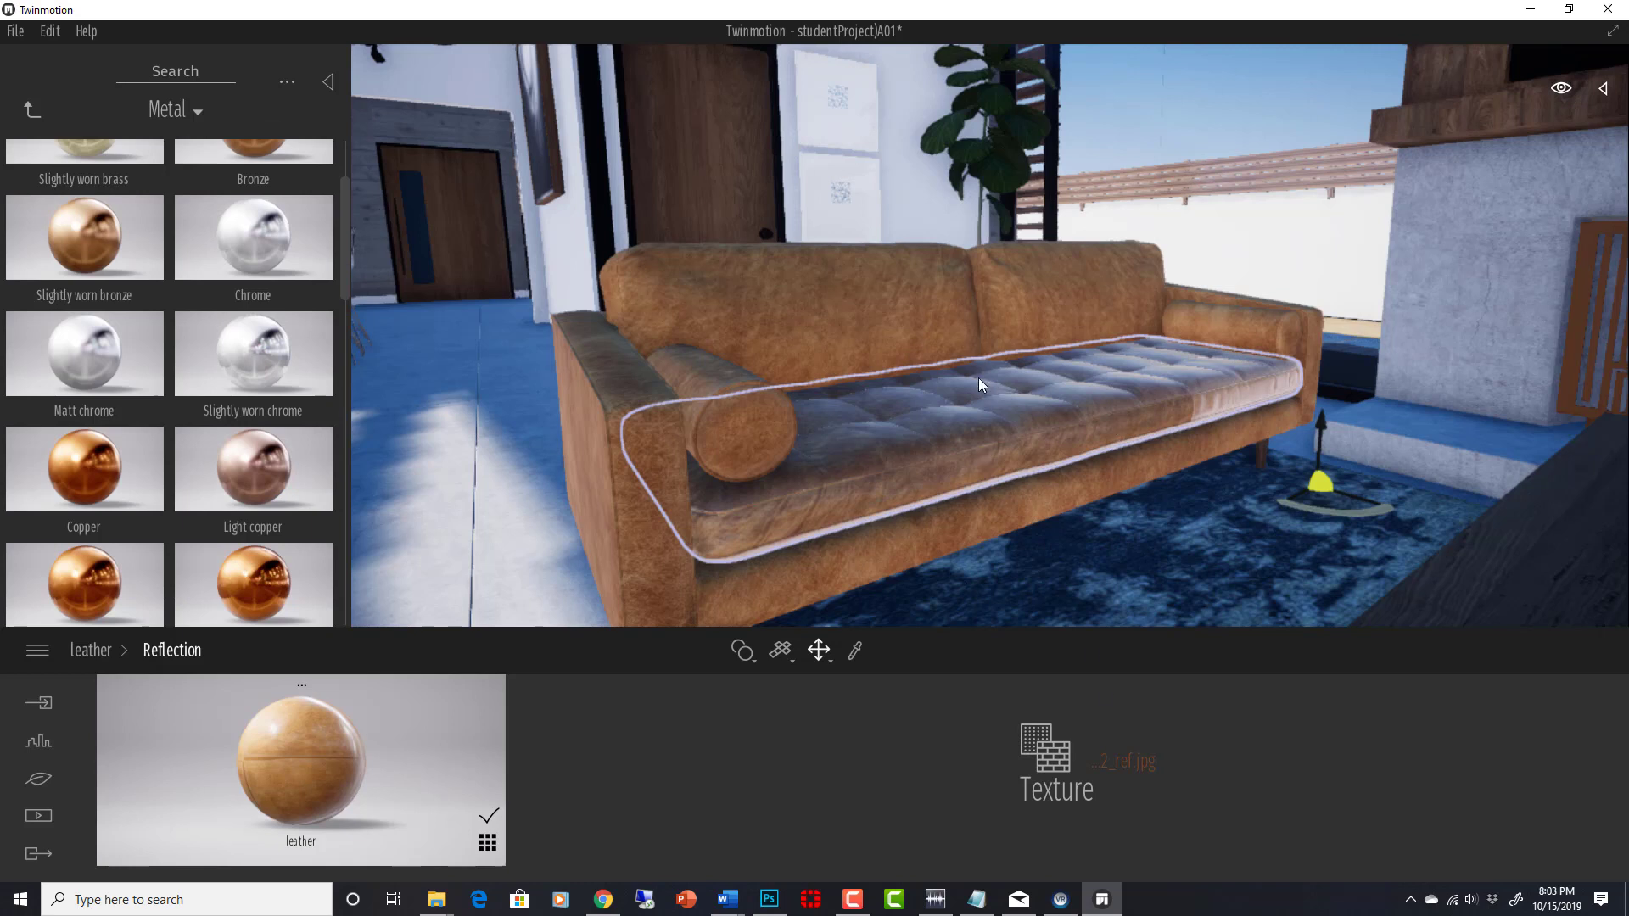
Step: Set the leather material's bump to 19% and open its bump texture options
left_click(100, 652)
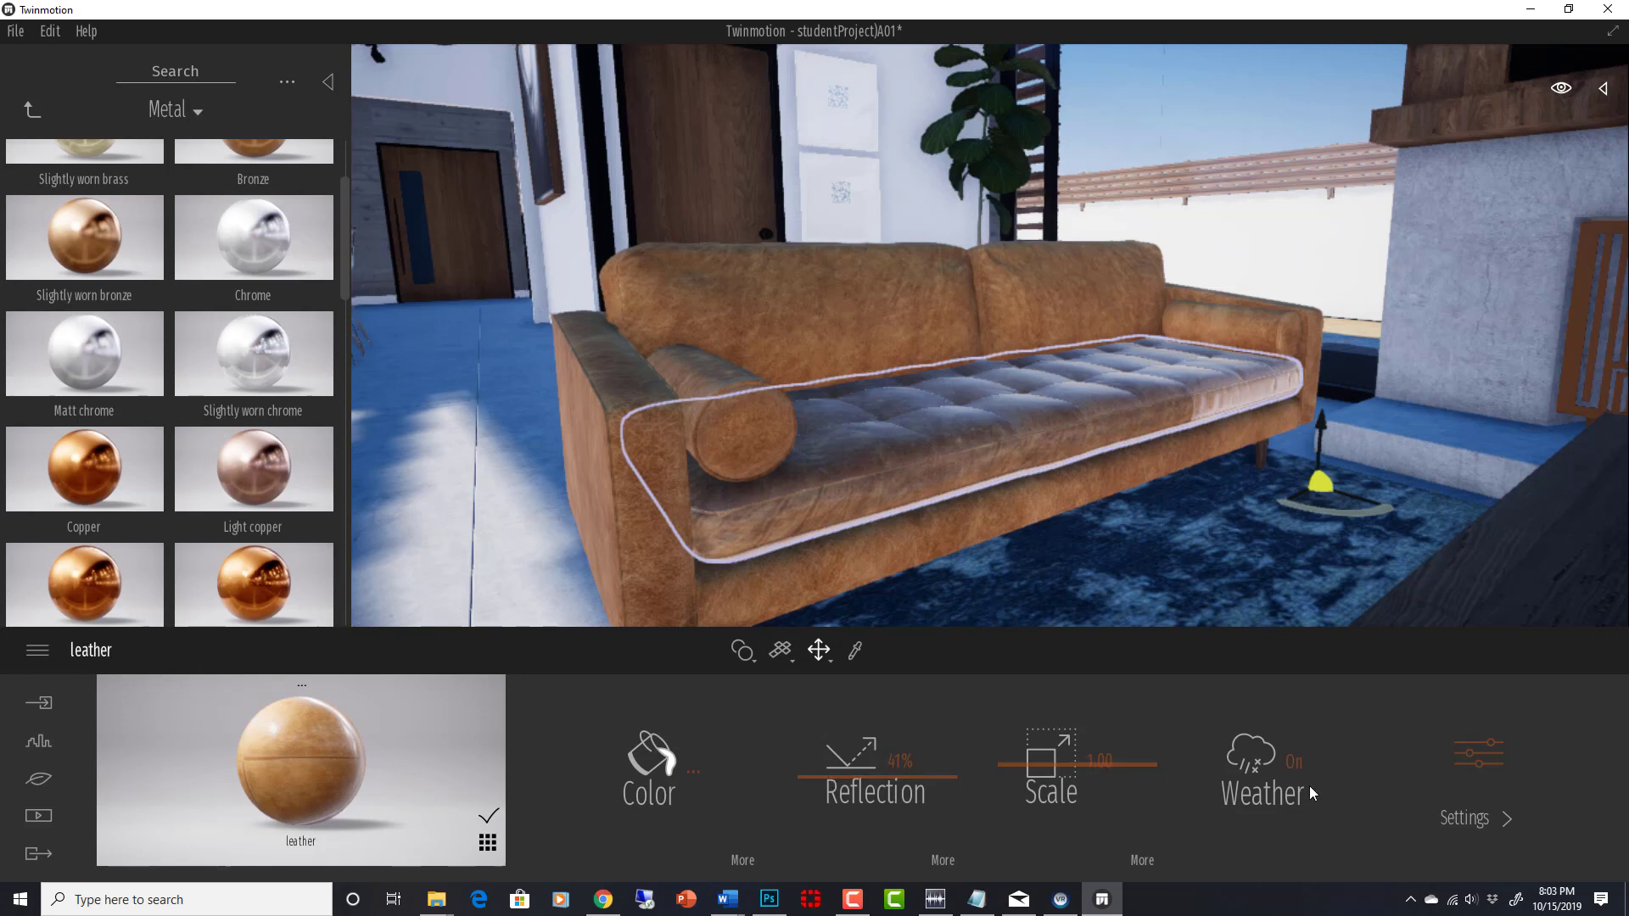
left_click(1478, 755)
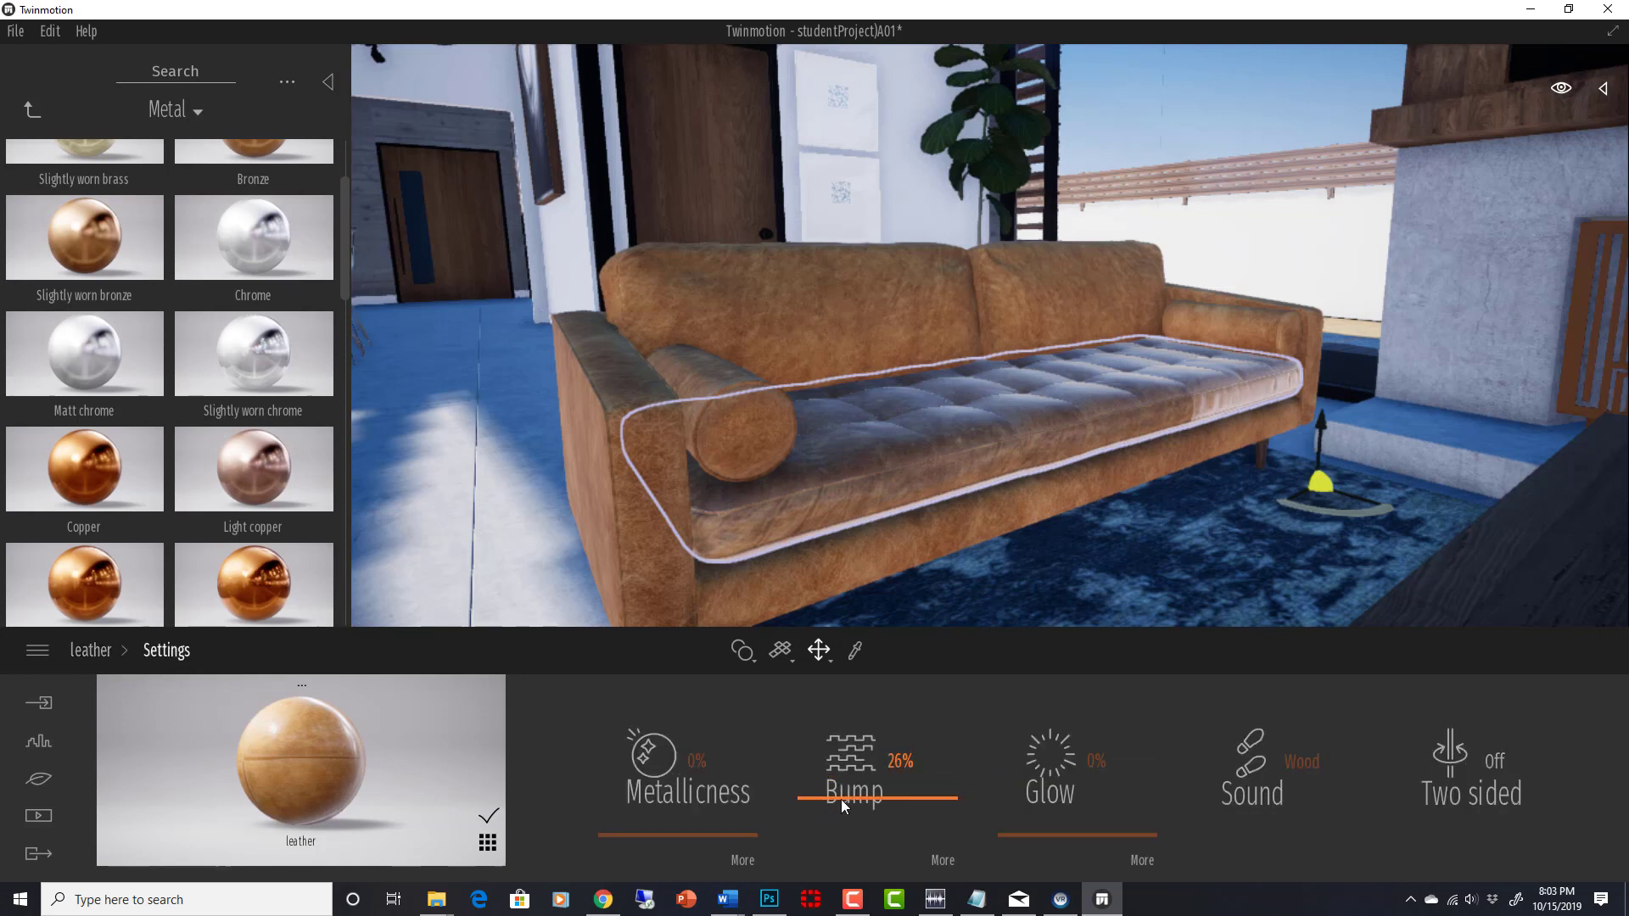
left_click_drag(843, 806, 844, 910)
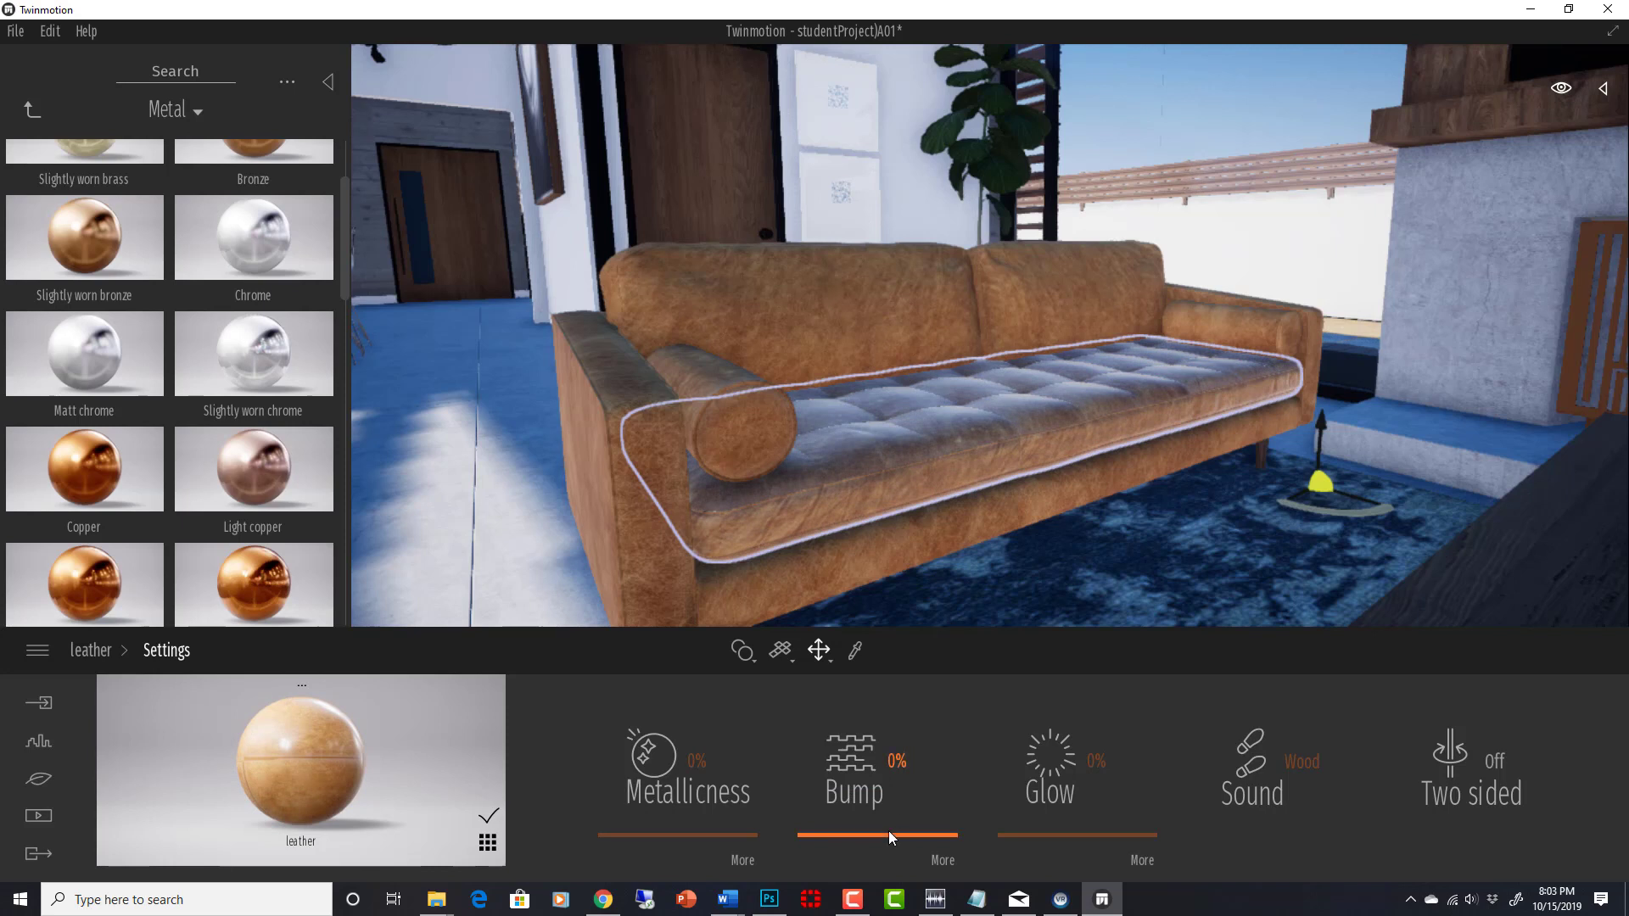
left_click_drag(889, 836, 889, 808)
left_click(939, 859)
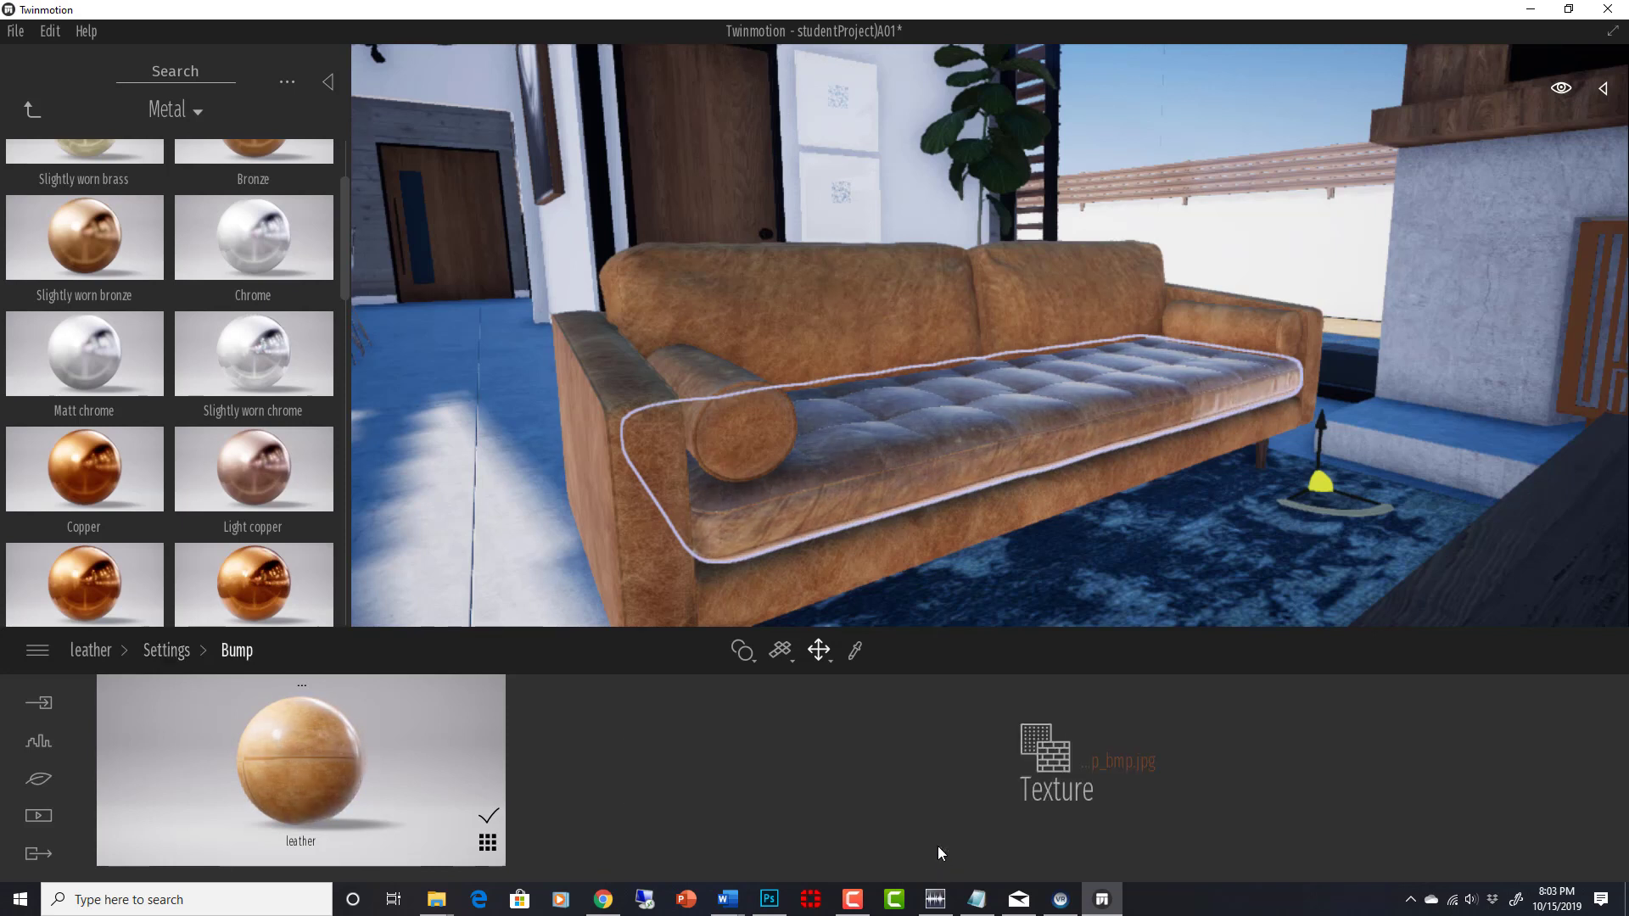
mouse_move(1061, 751)
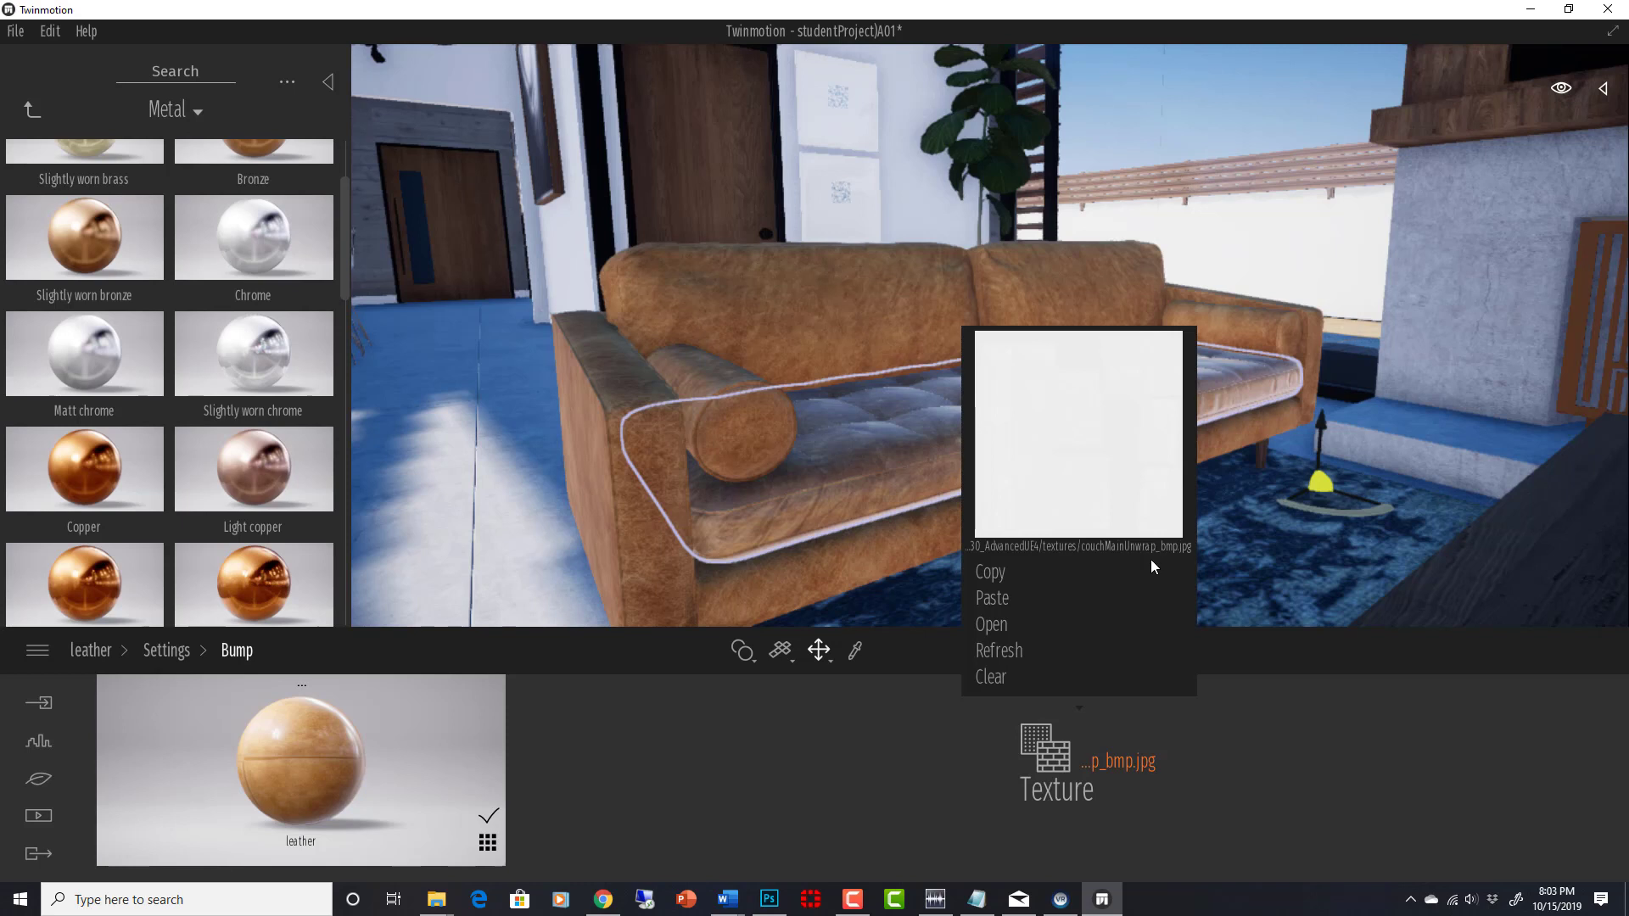
Step: Switch to Photoshop and open the Generate Normal Map filter for leatherDiffuse2.jpg
mouse_move(772, 906)
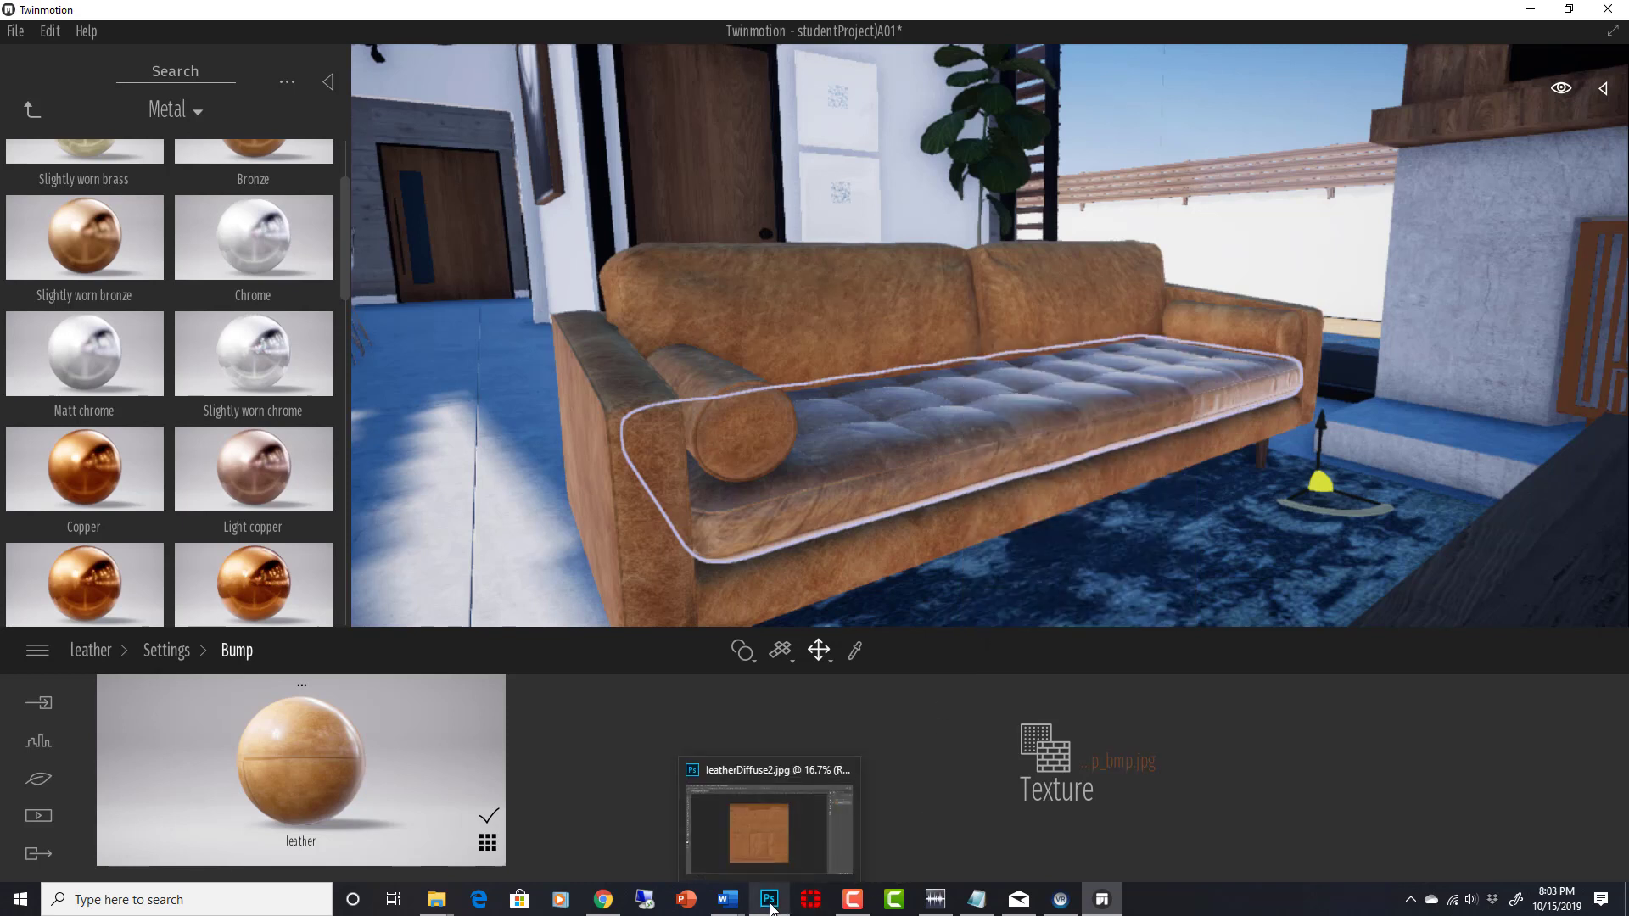
left_click(769, 823)
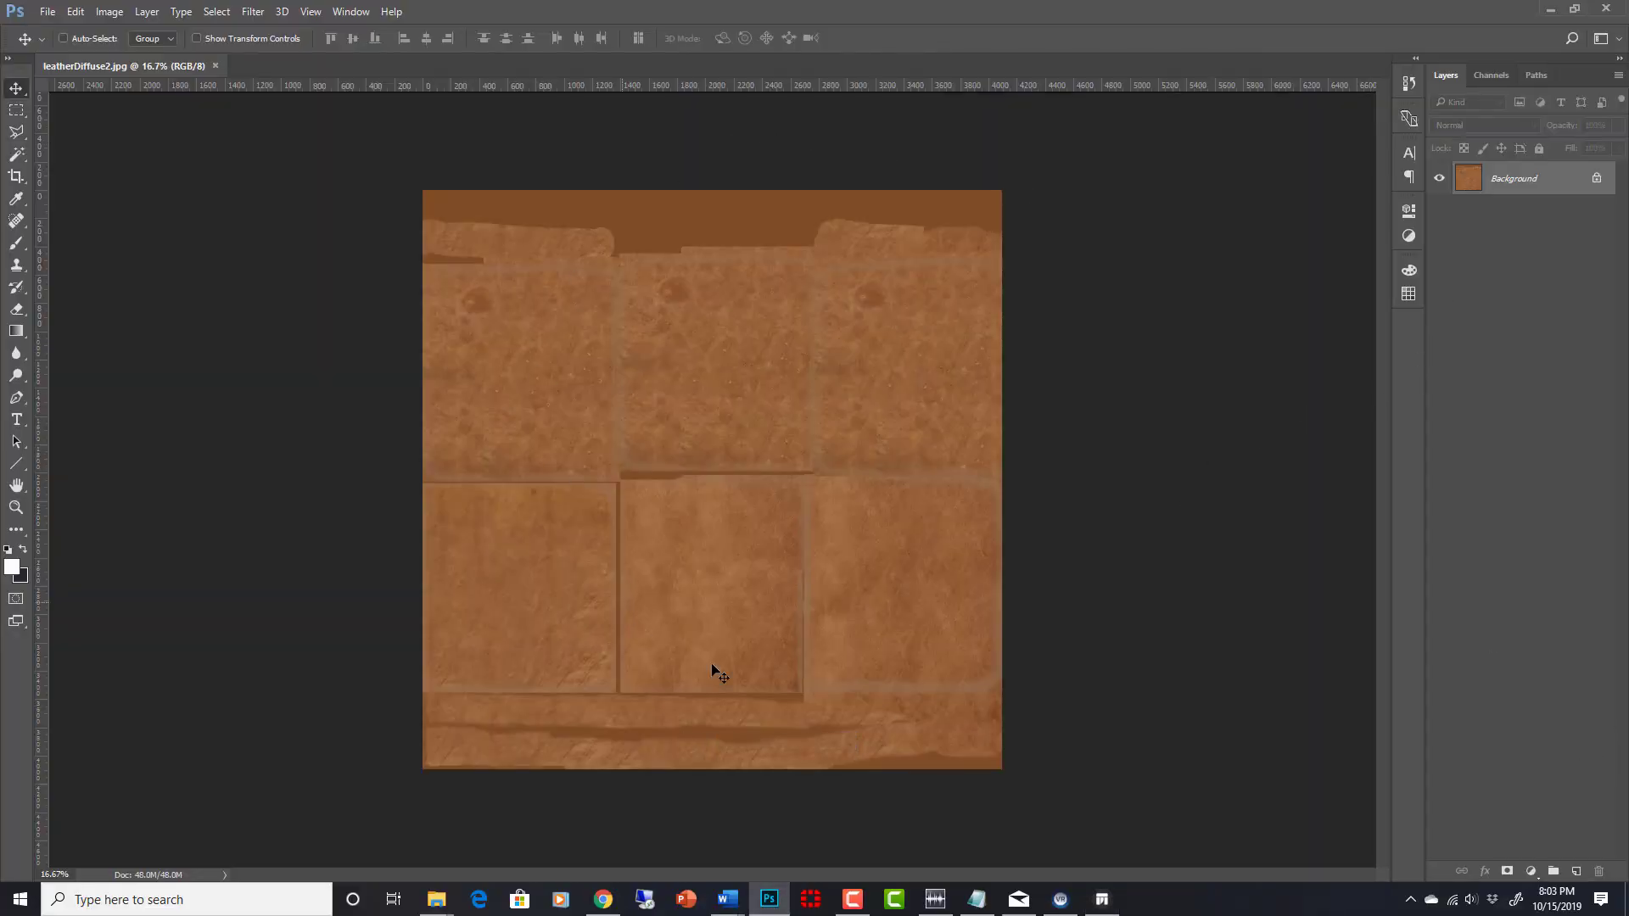
left_click(254, 11)
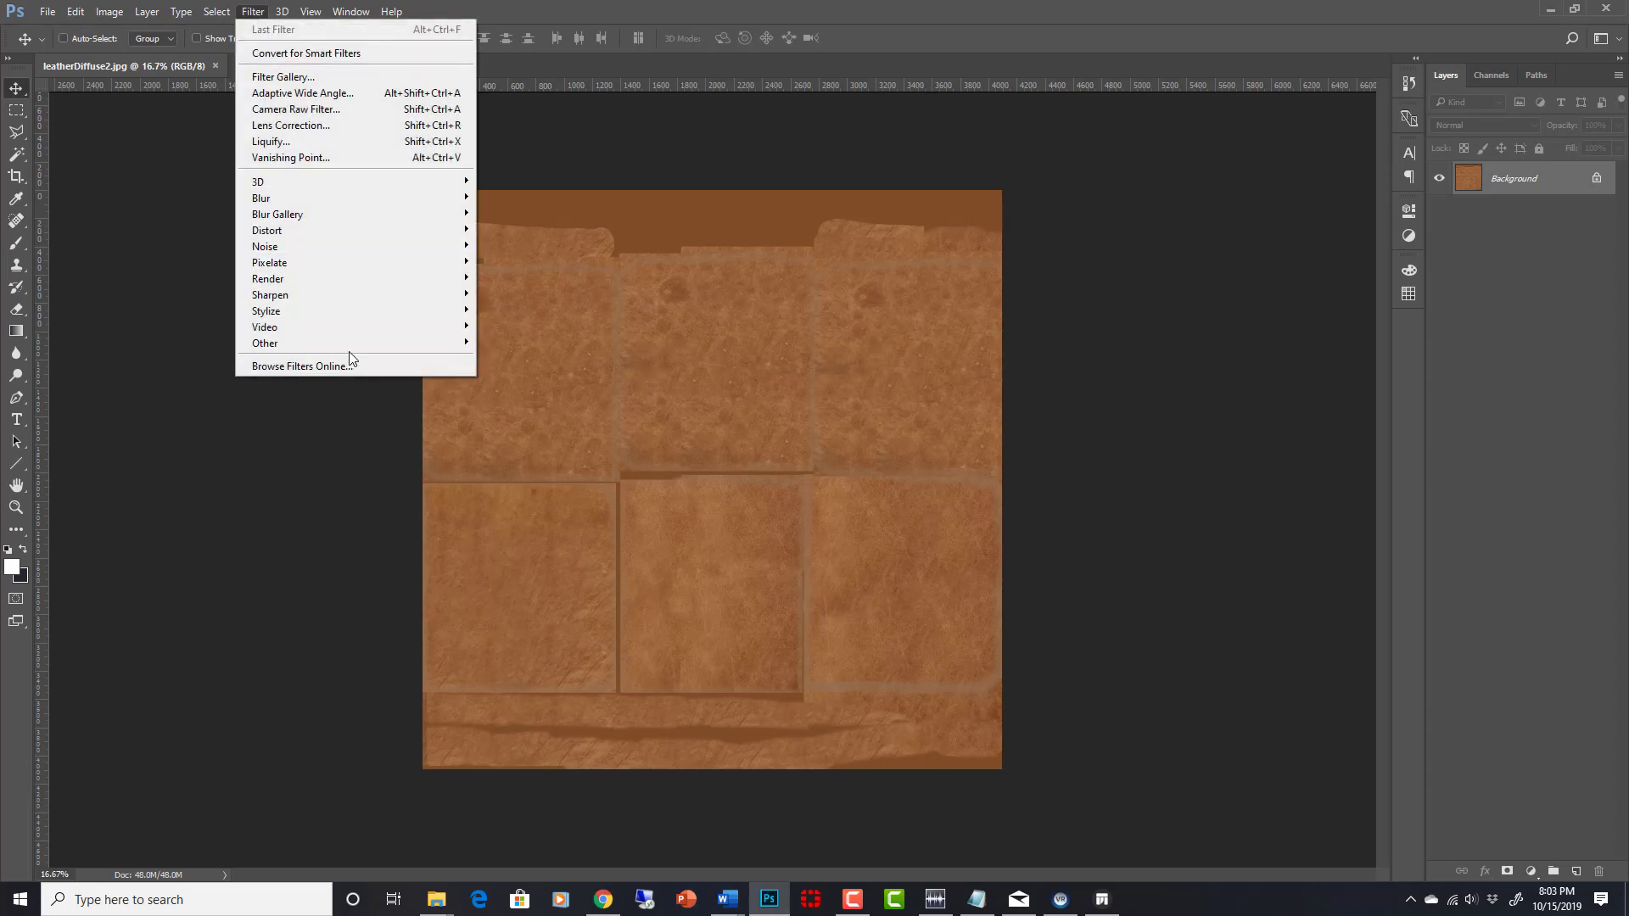
mouse_move(348, 351)
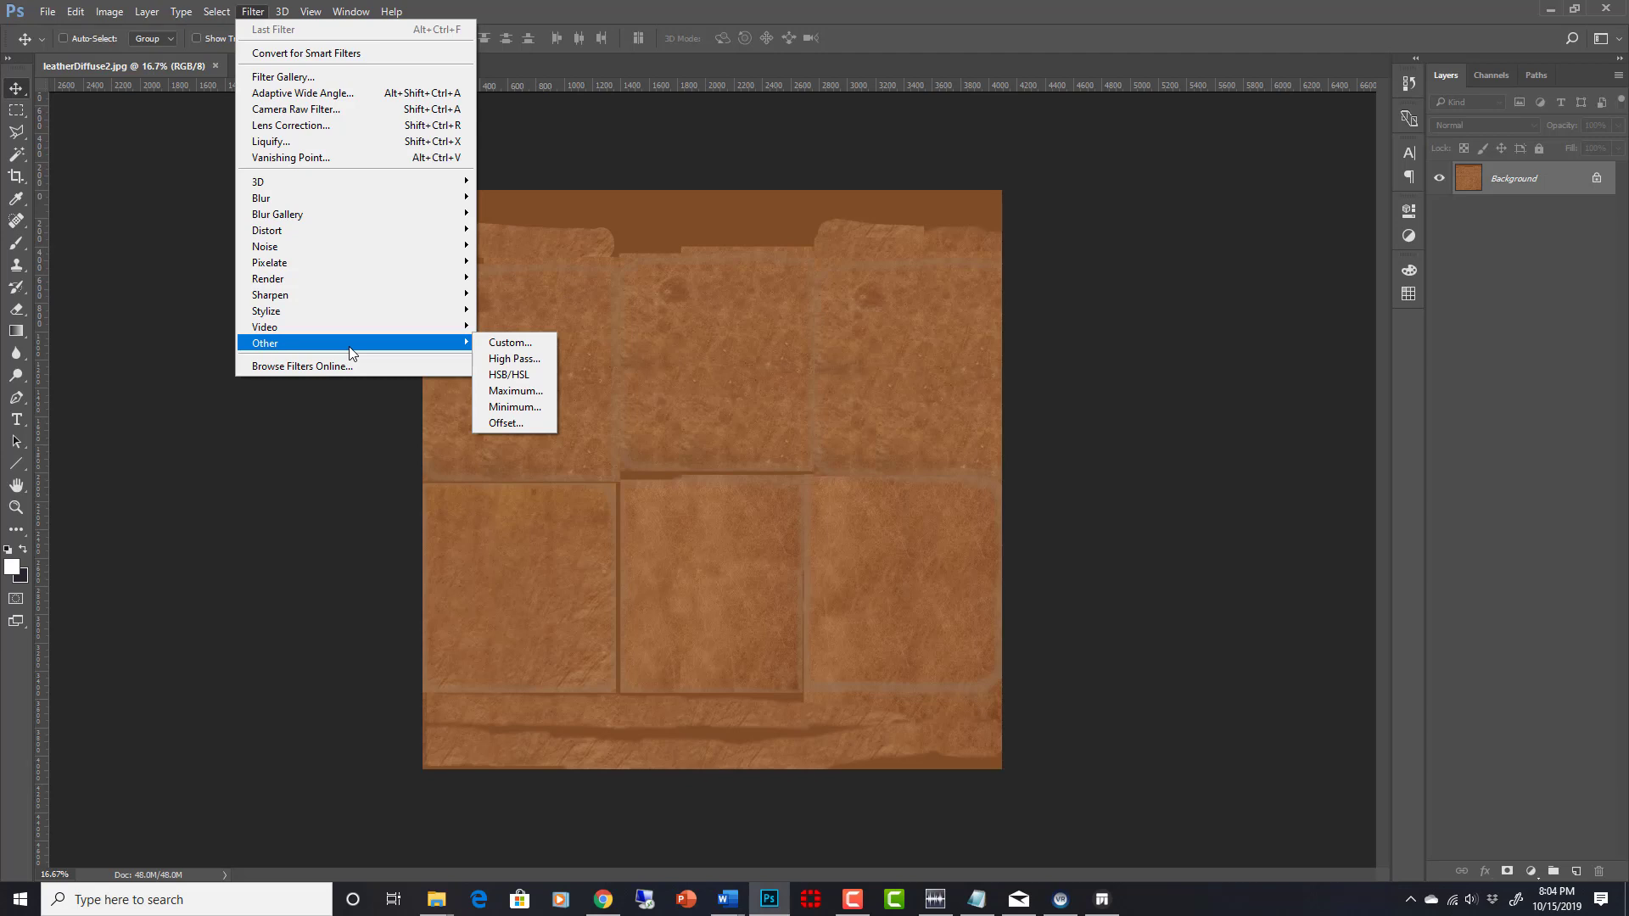
mouse_move(348, 184)
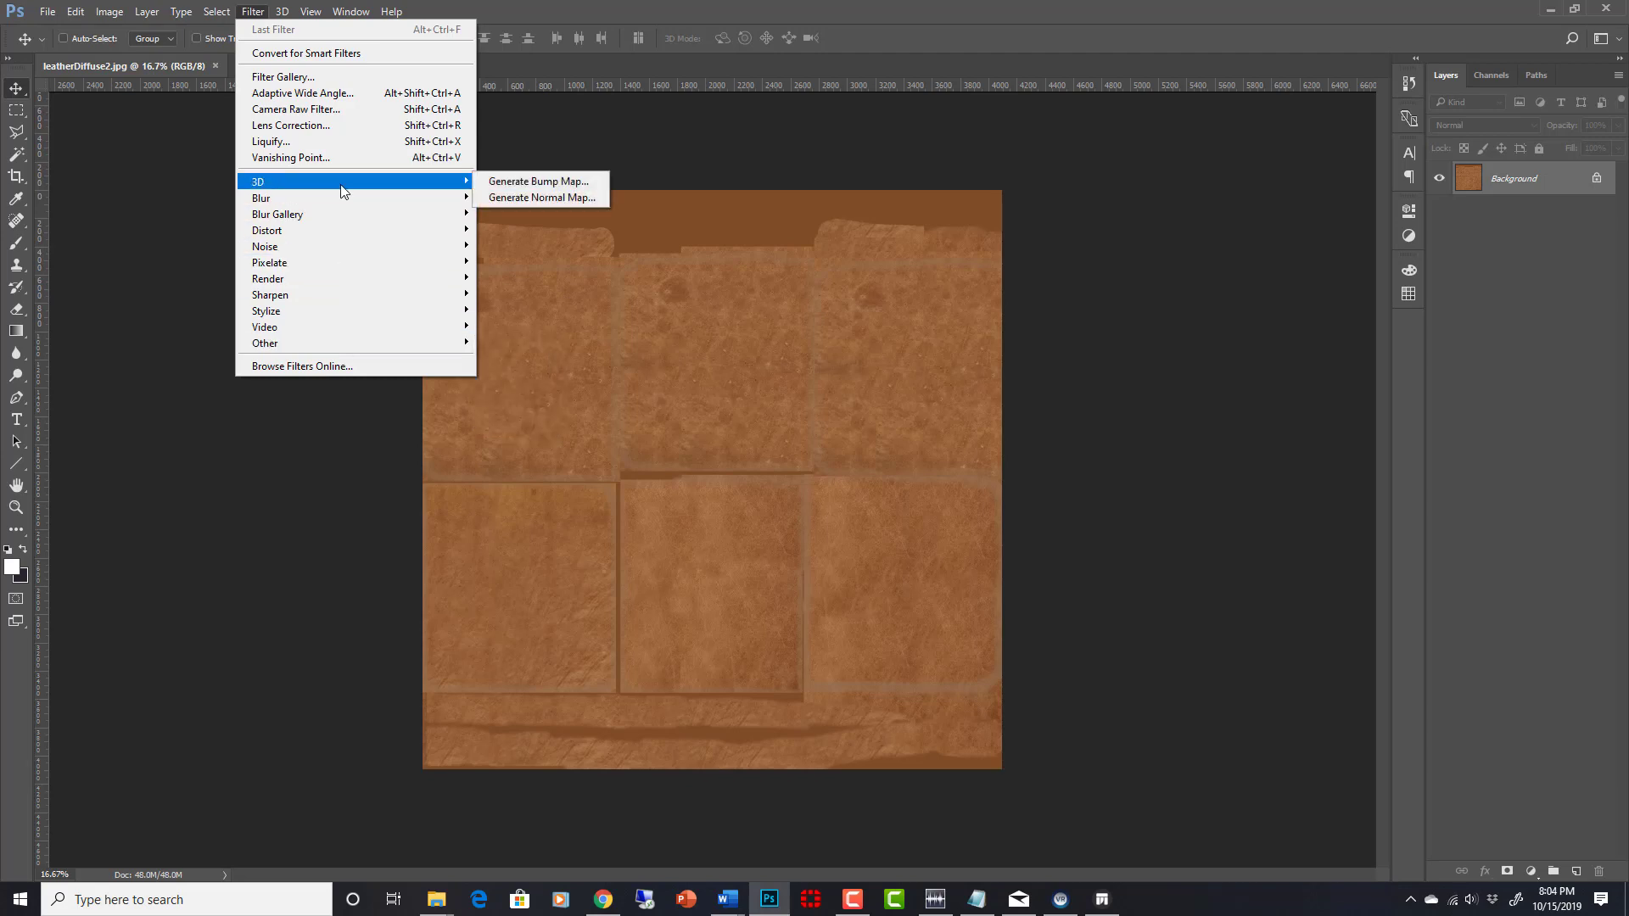
left_click(533, 196)
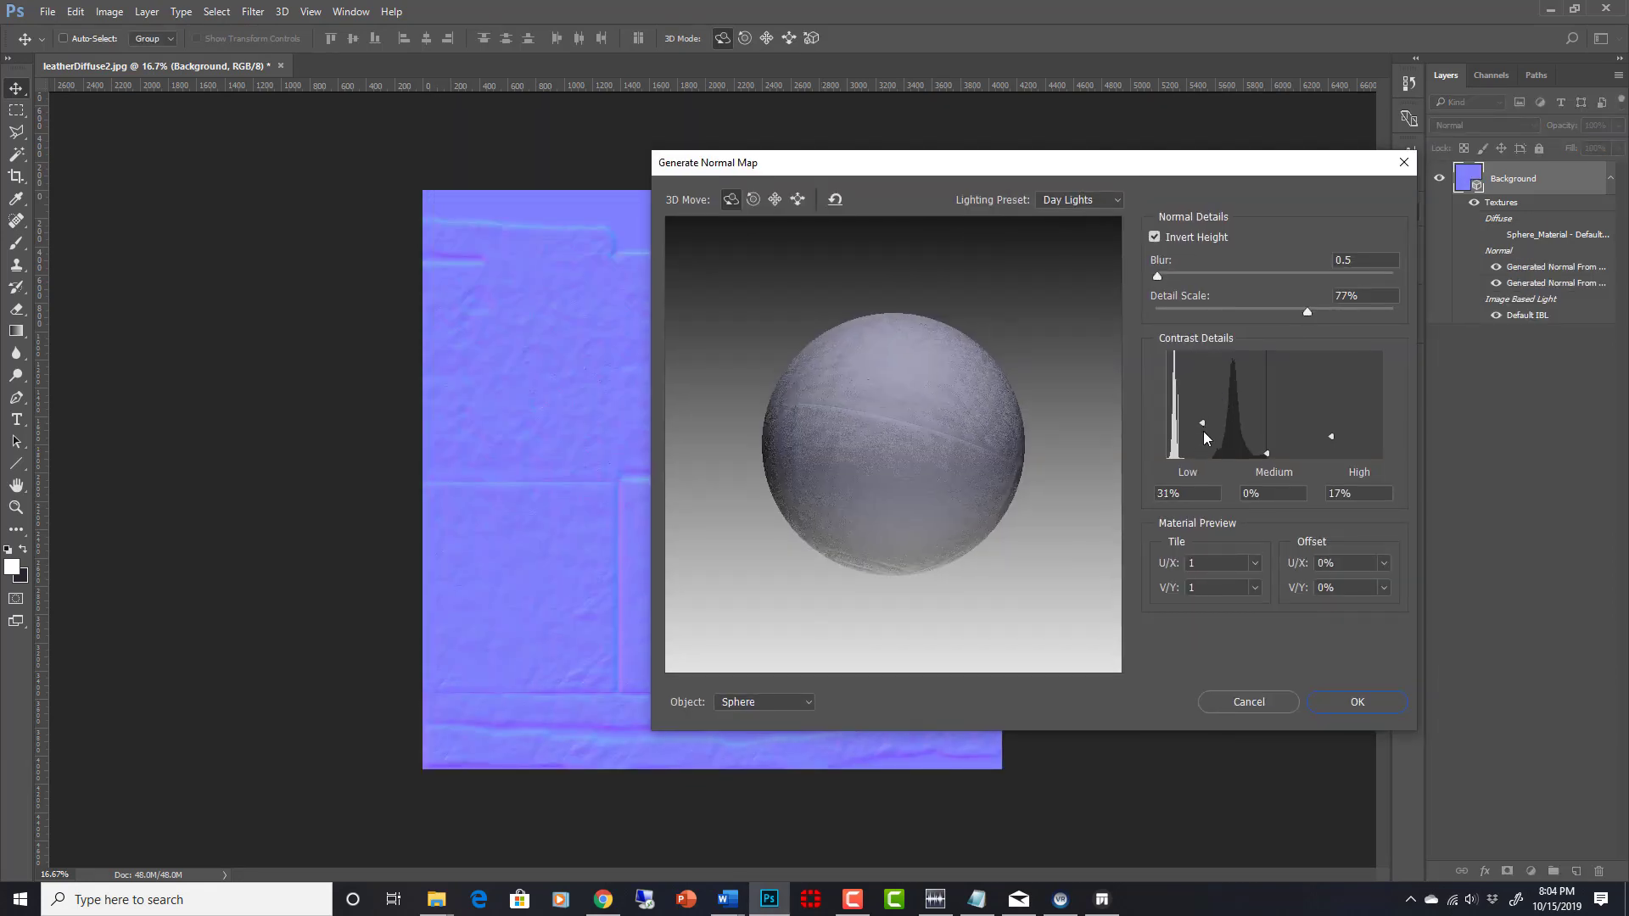
Step: Set the normal map's contrast details to 43% low, 88% medium and 8% high, and apply the filter
left_click_drag(1204, 435, 1204, 445)
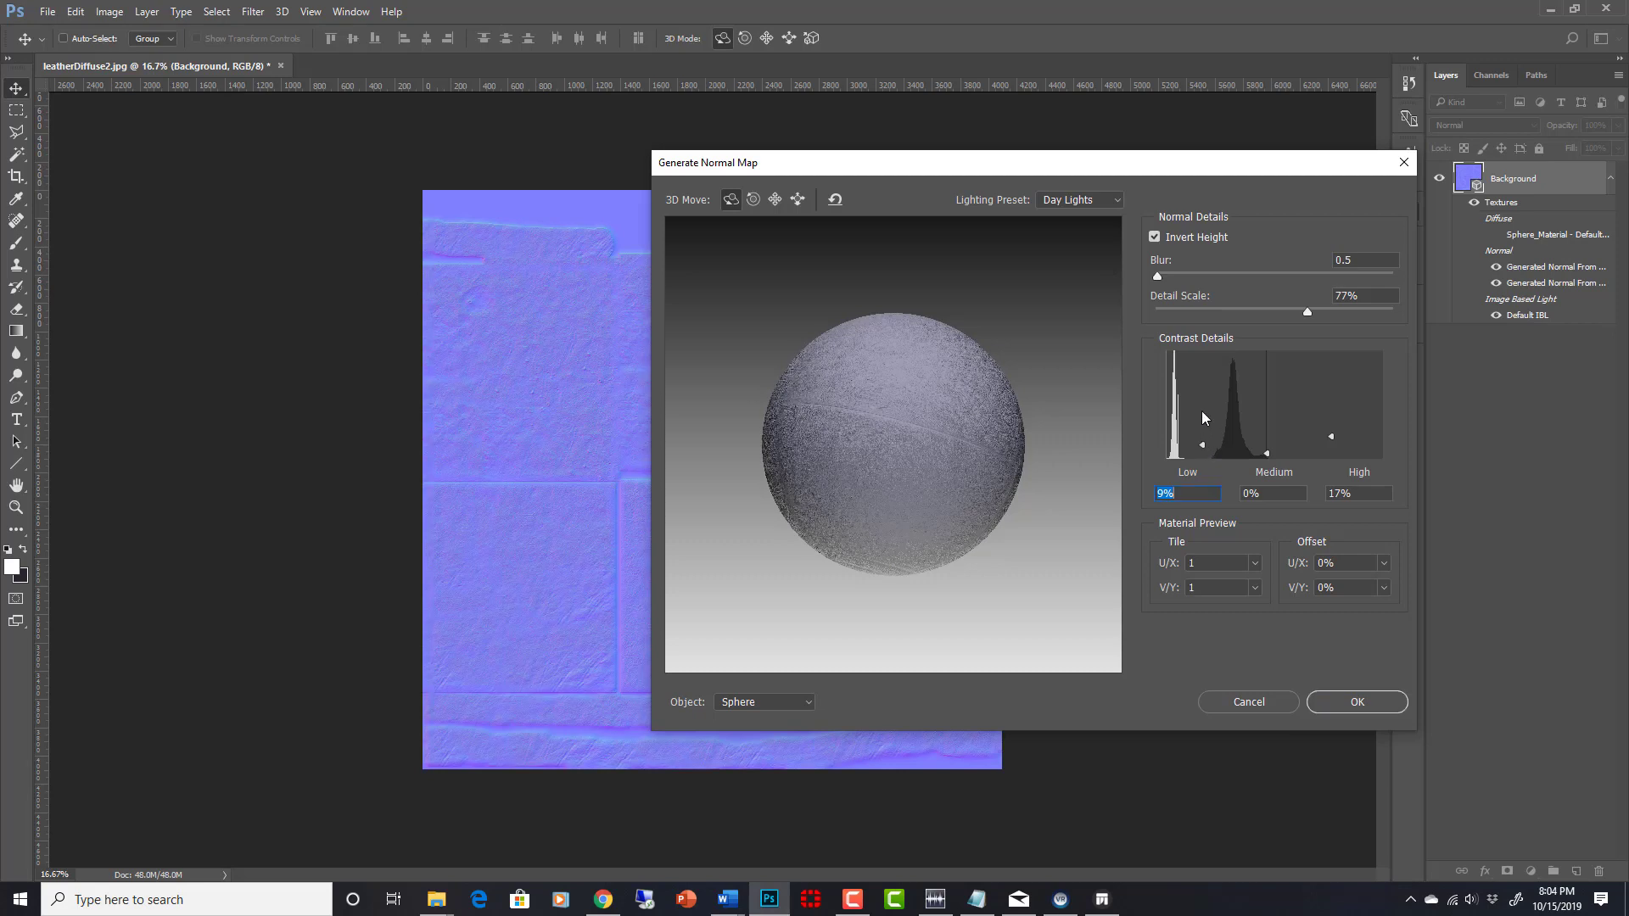
left_click(1202, 413)
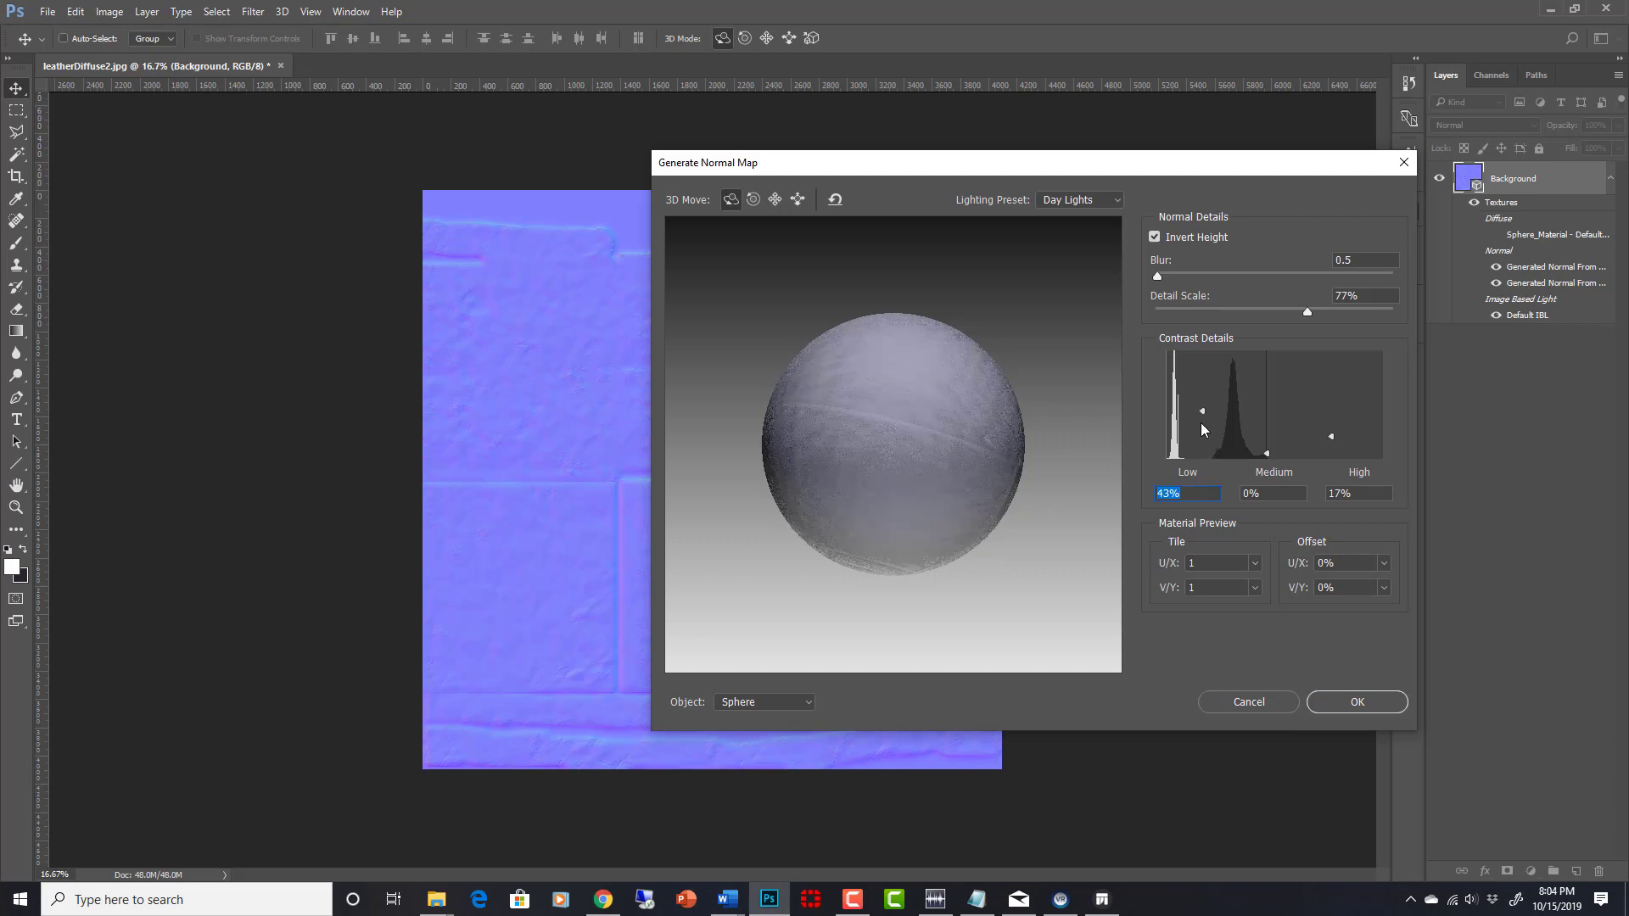
left_click(1265, 431)
mouse_move(924, 411)
left_mouse_down()
mouse_move(945, 484)
mouse_move(981, 469)
mouse_move(983, 436)
left_mouse_up()
left_click(1335, 387)
left_click(1265, 369)
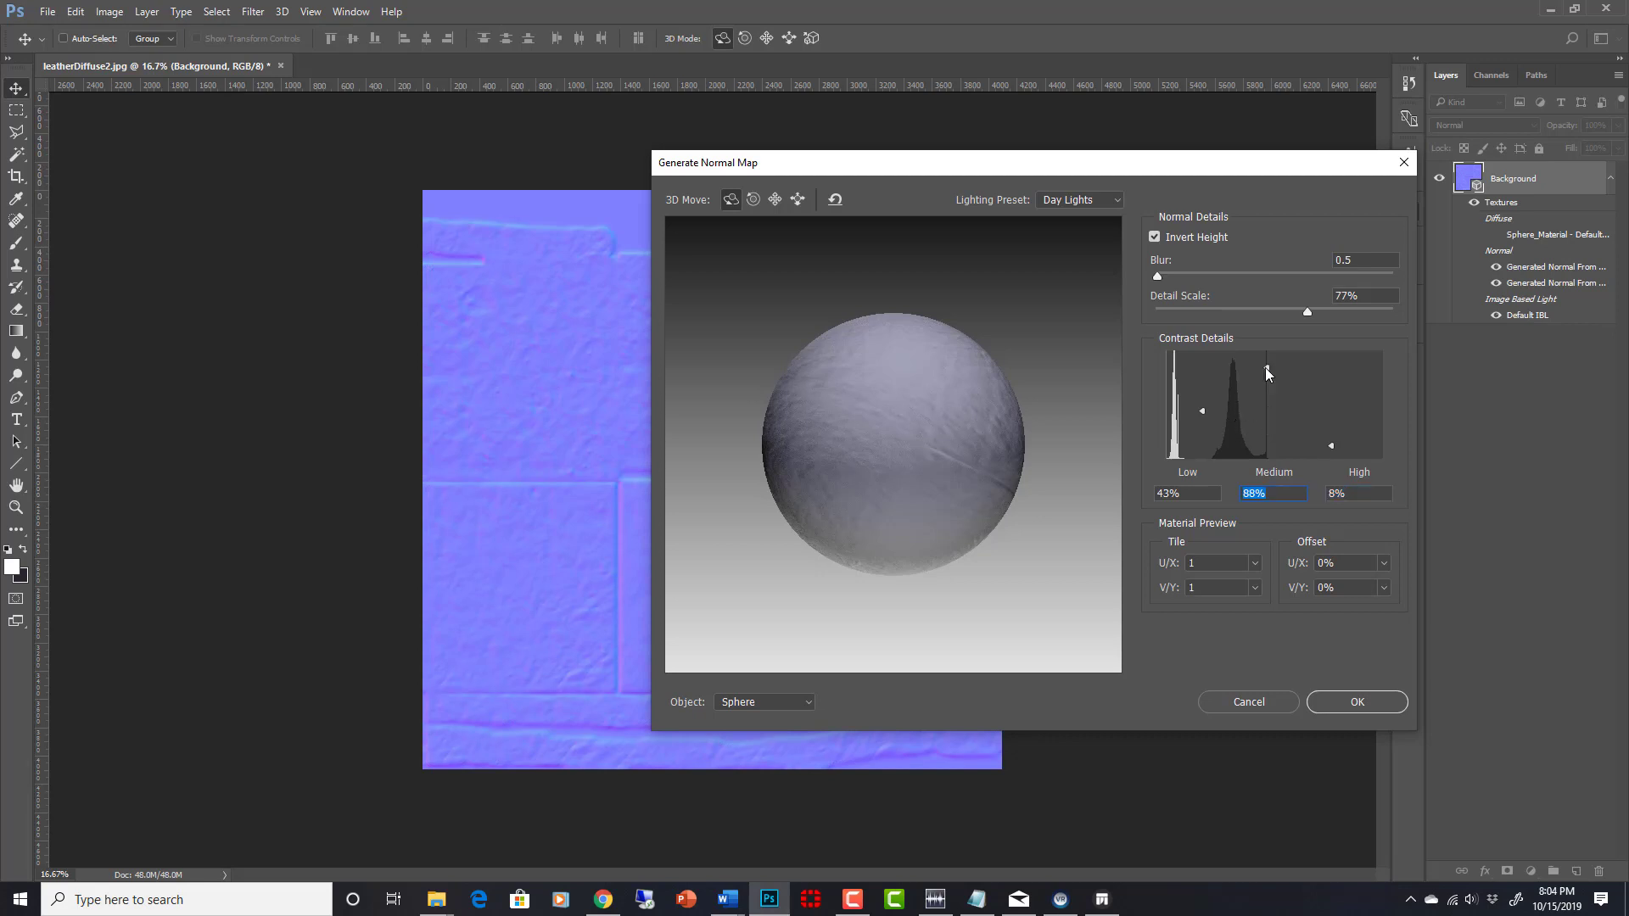
left_click(1357, 701)
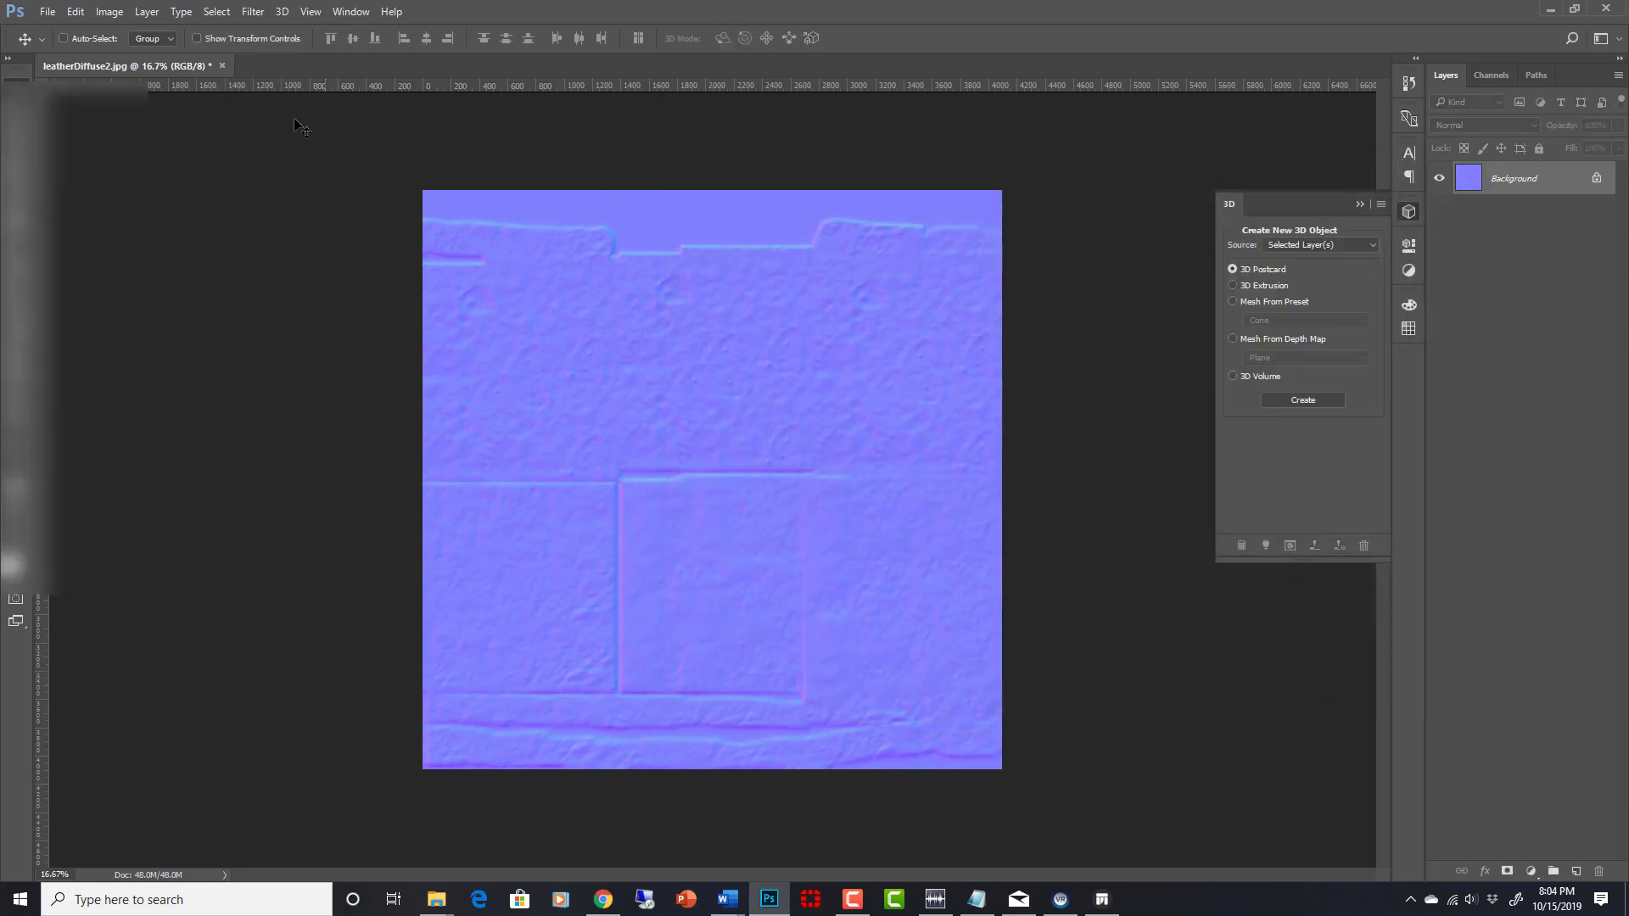
Step: Save the normal map as a JPEG named leatherDiffuse2_nrm.jpg in the textures folder
key("ctrl+shift+s")
left_click(665, 706)
left_click(628, 706)
left_click(873, 262)
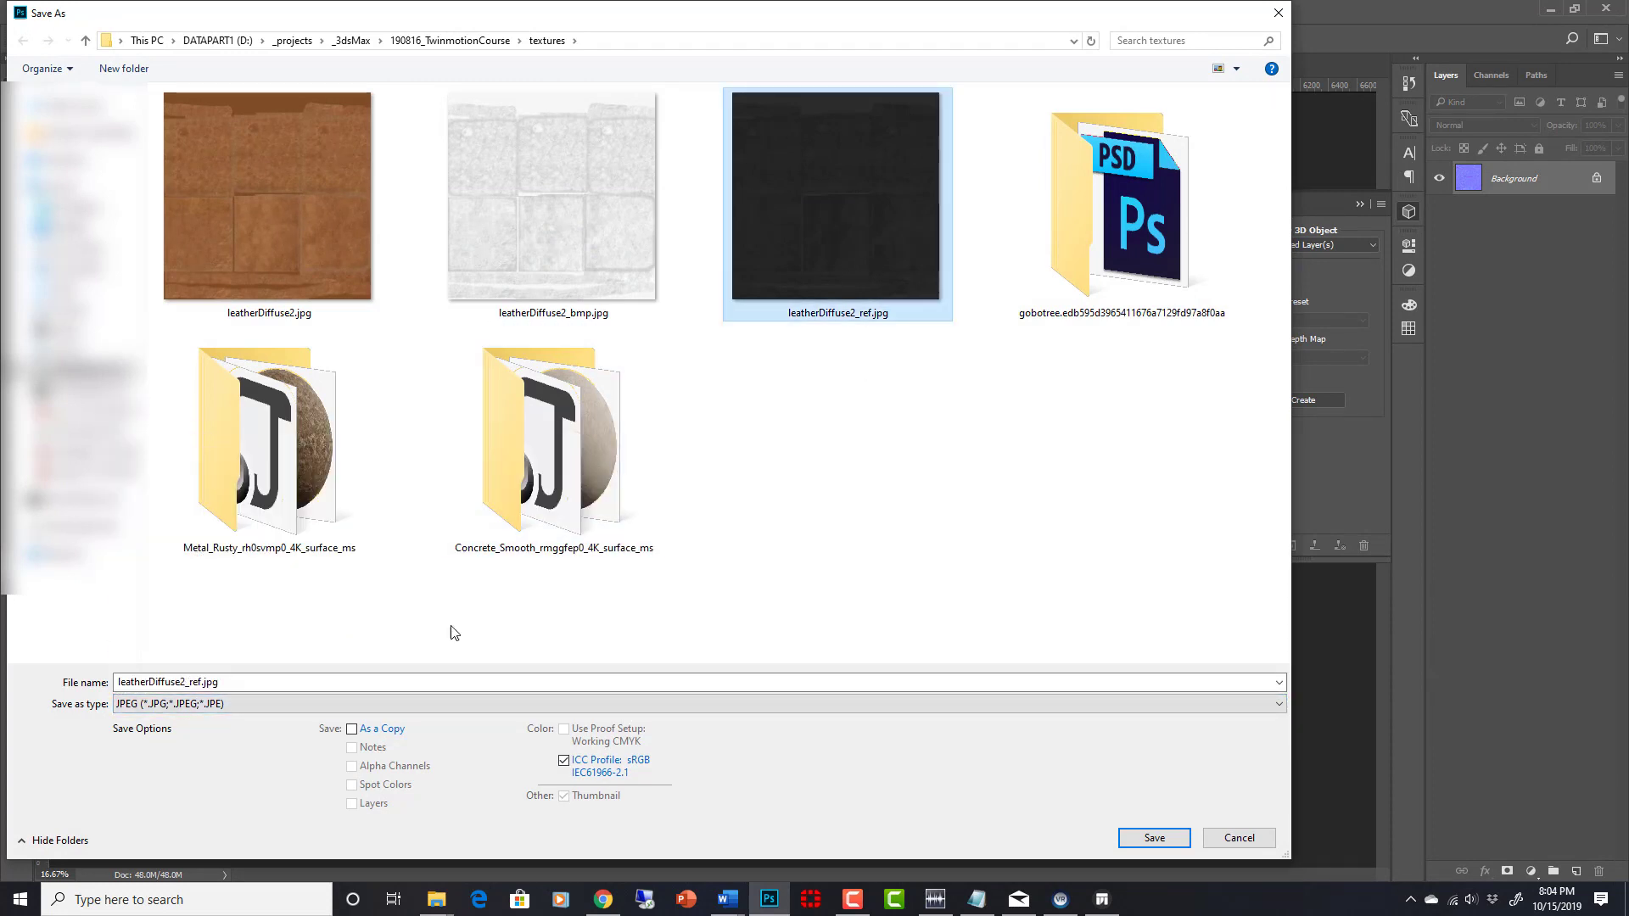
left_click(199, 680)
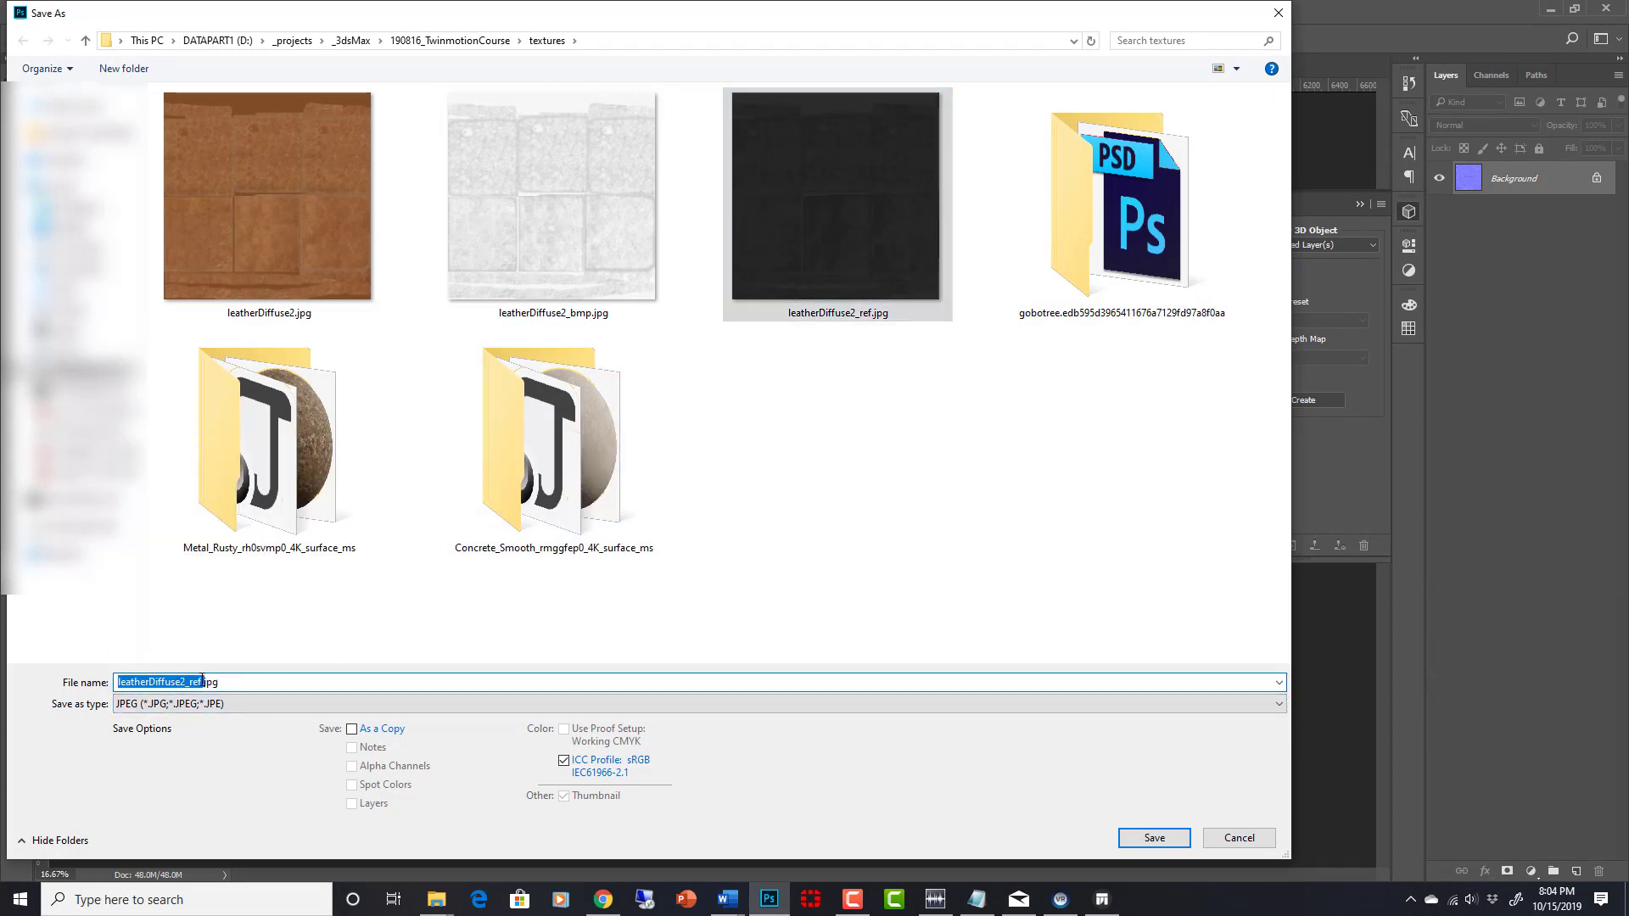
left_click(203, 681)
key("BackSpace")
key("BackSpace")
key("BackSpace")
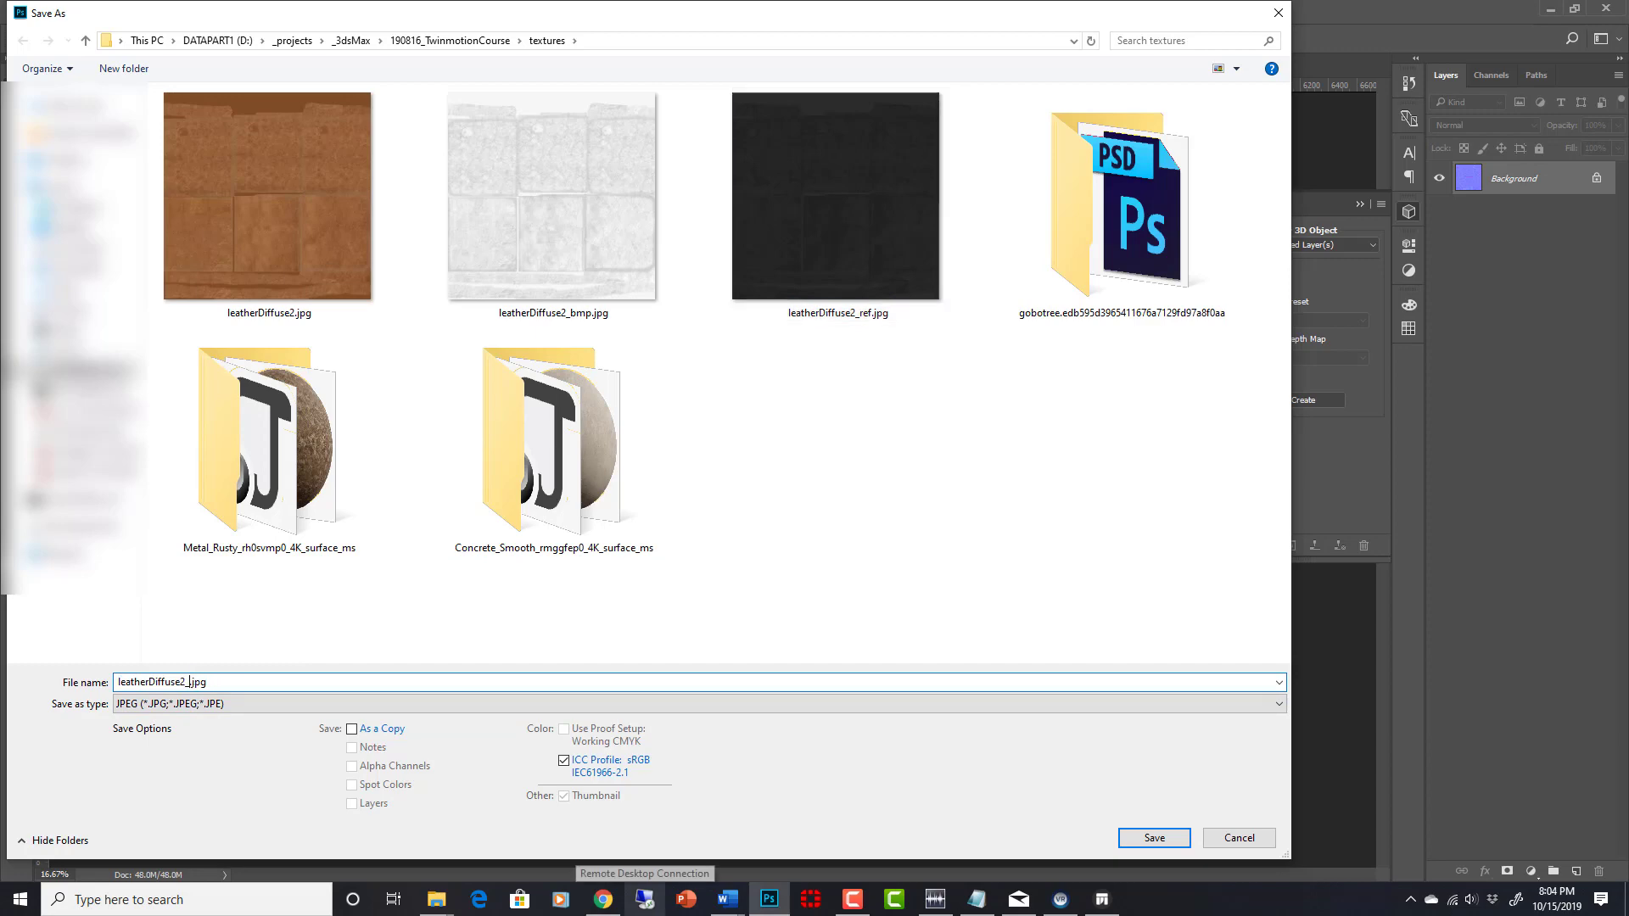
type("nrm")
key("Return")
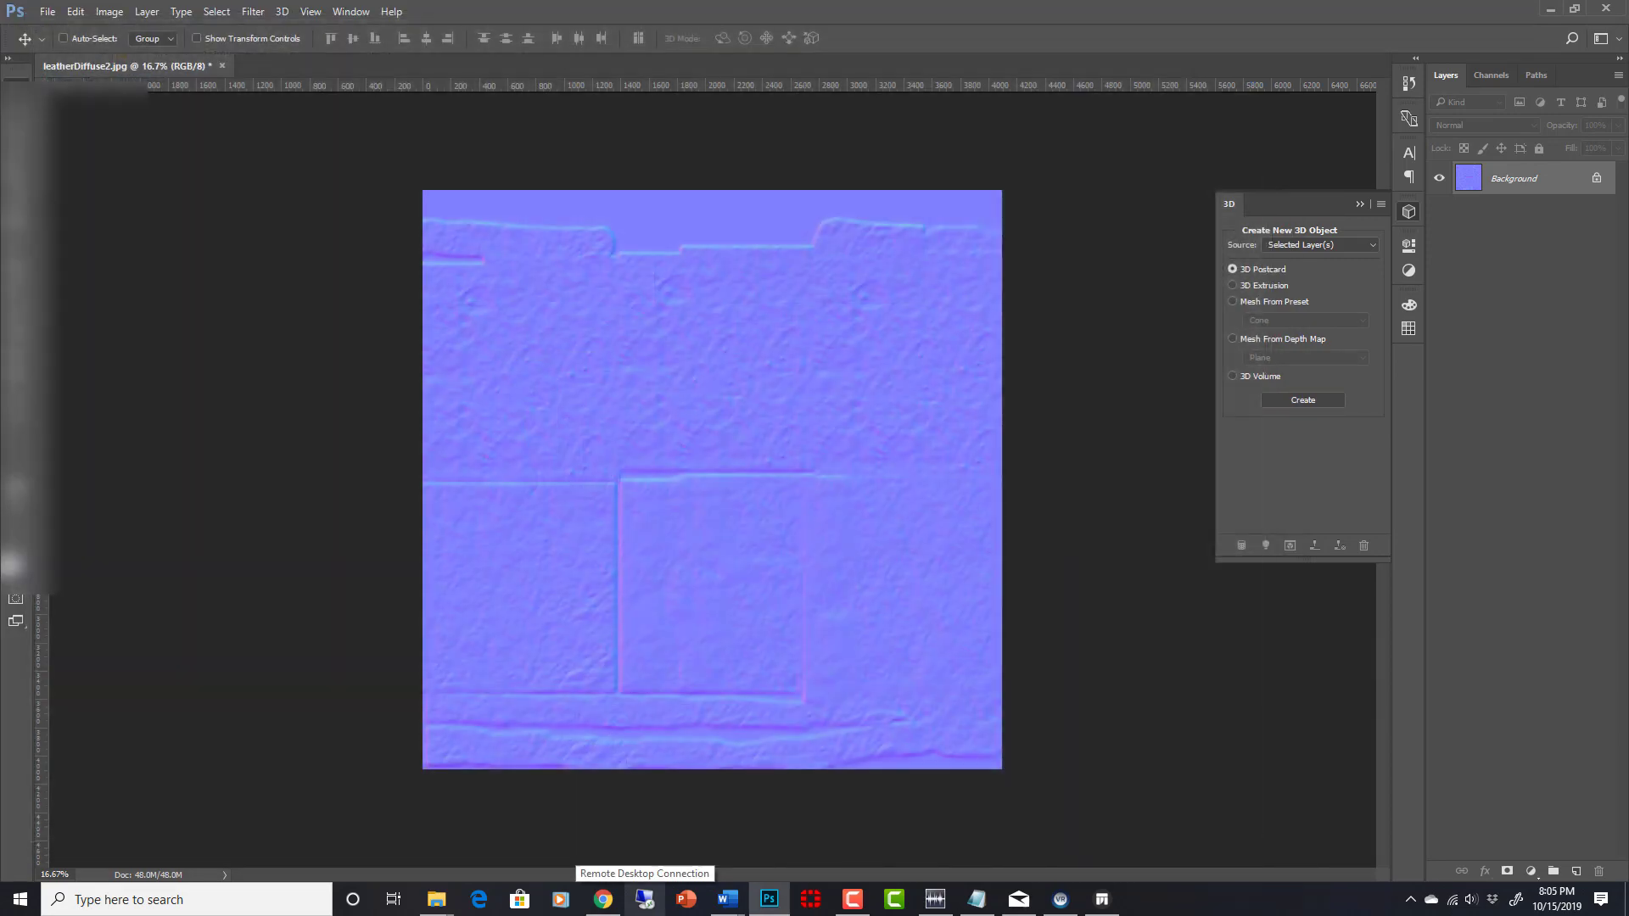
left_click(933, 250)
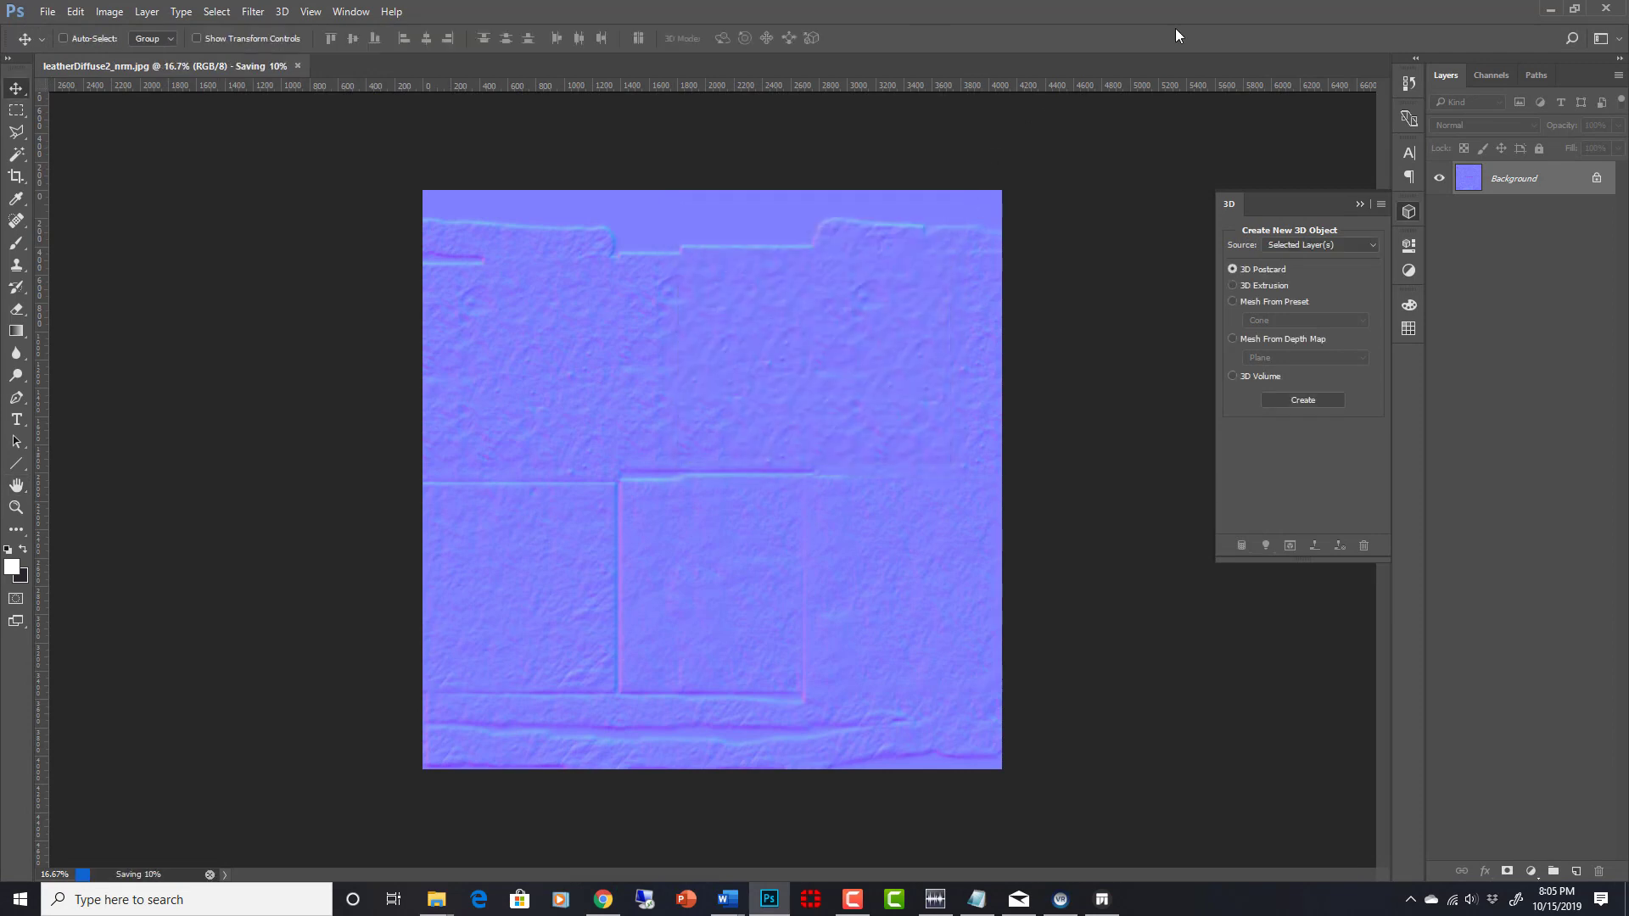
Step: Switch back to Twinmotion, load leatherDiffuse2_nrm.jpg as the leather material's bump texture, and return to the material settings
left_click(1548, 11)
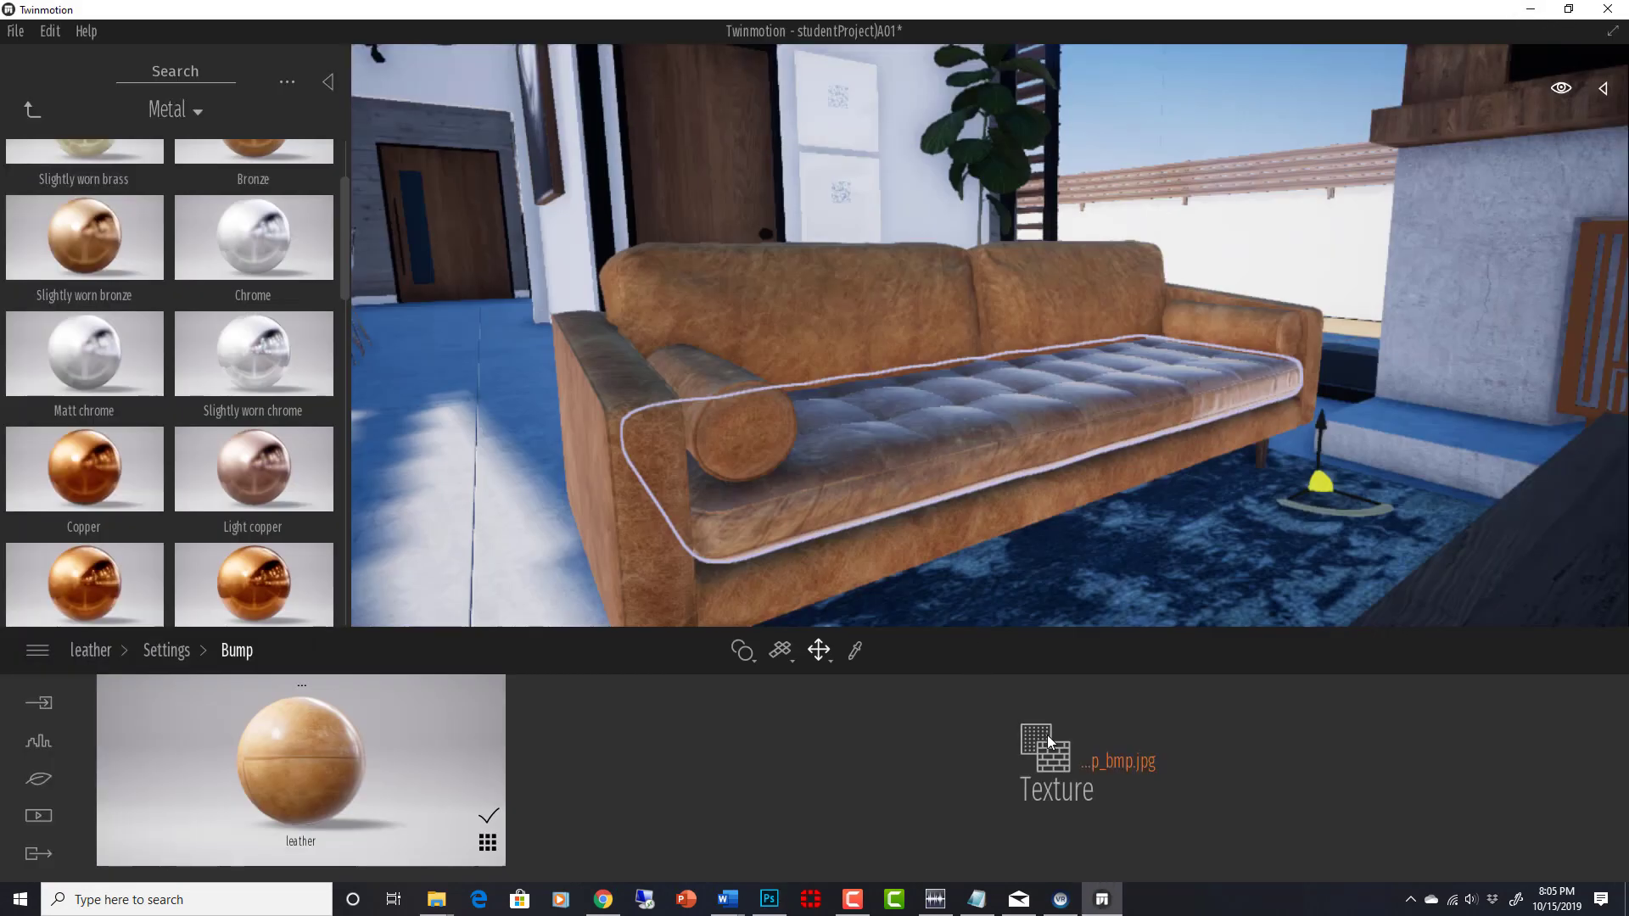
left_click(1100, 762)
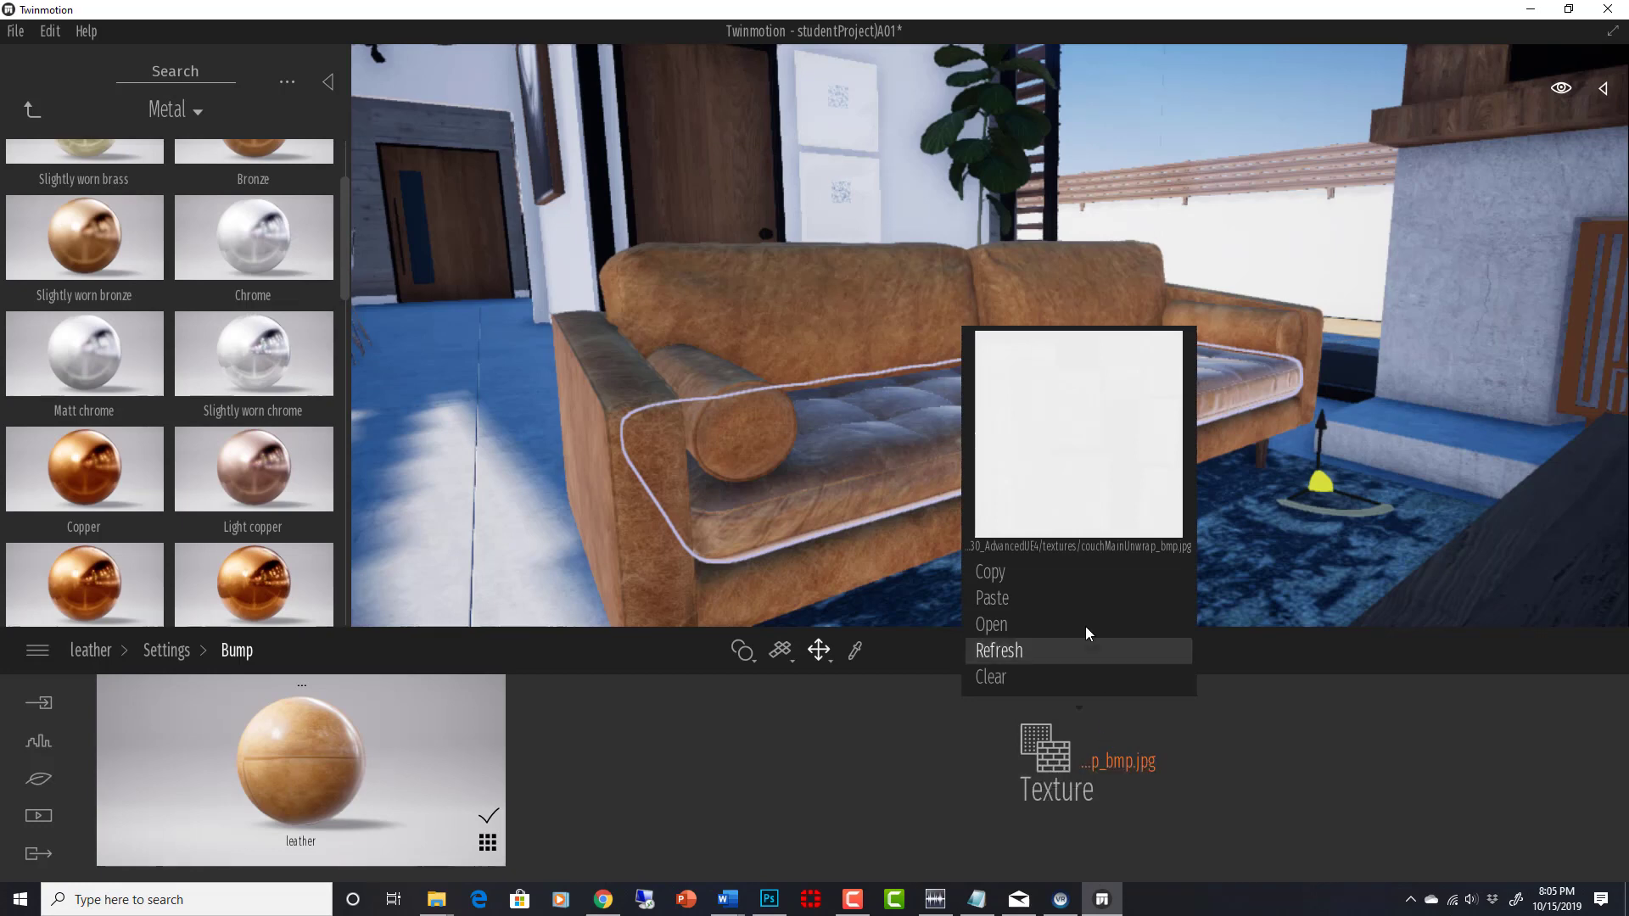
left_click(1001, 624)
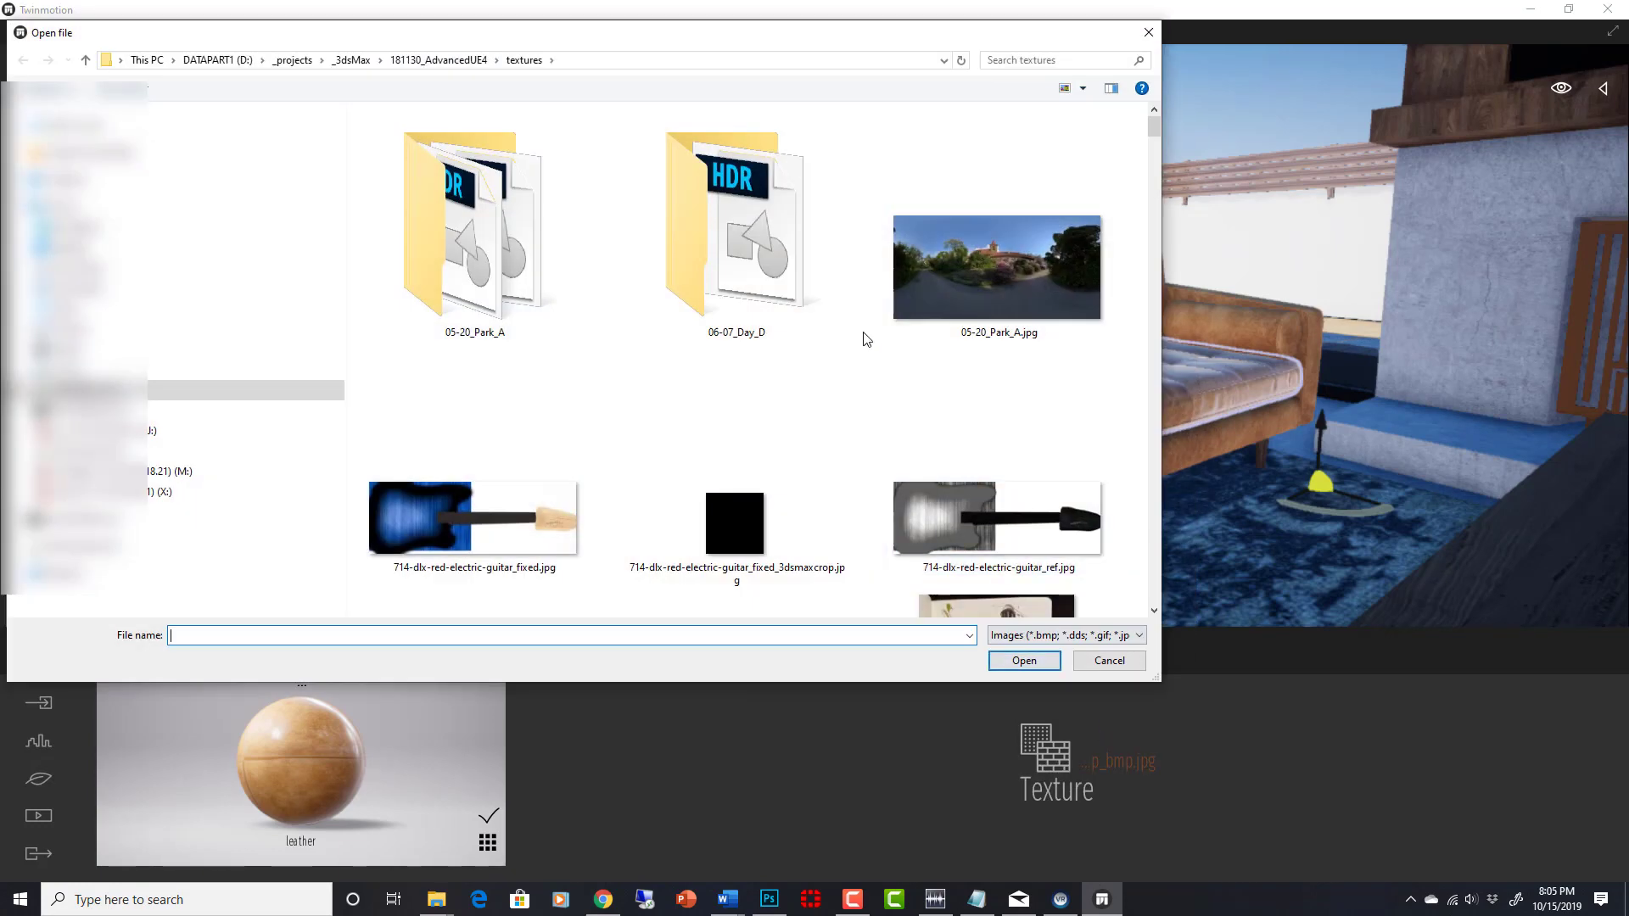
left_click(350, 60)
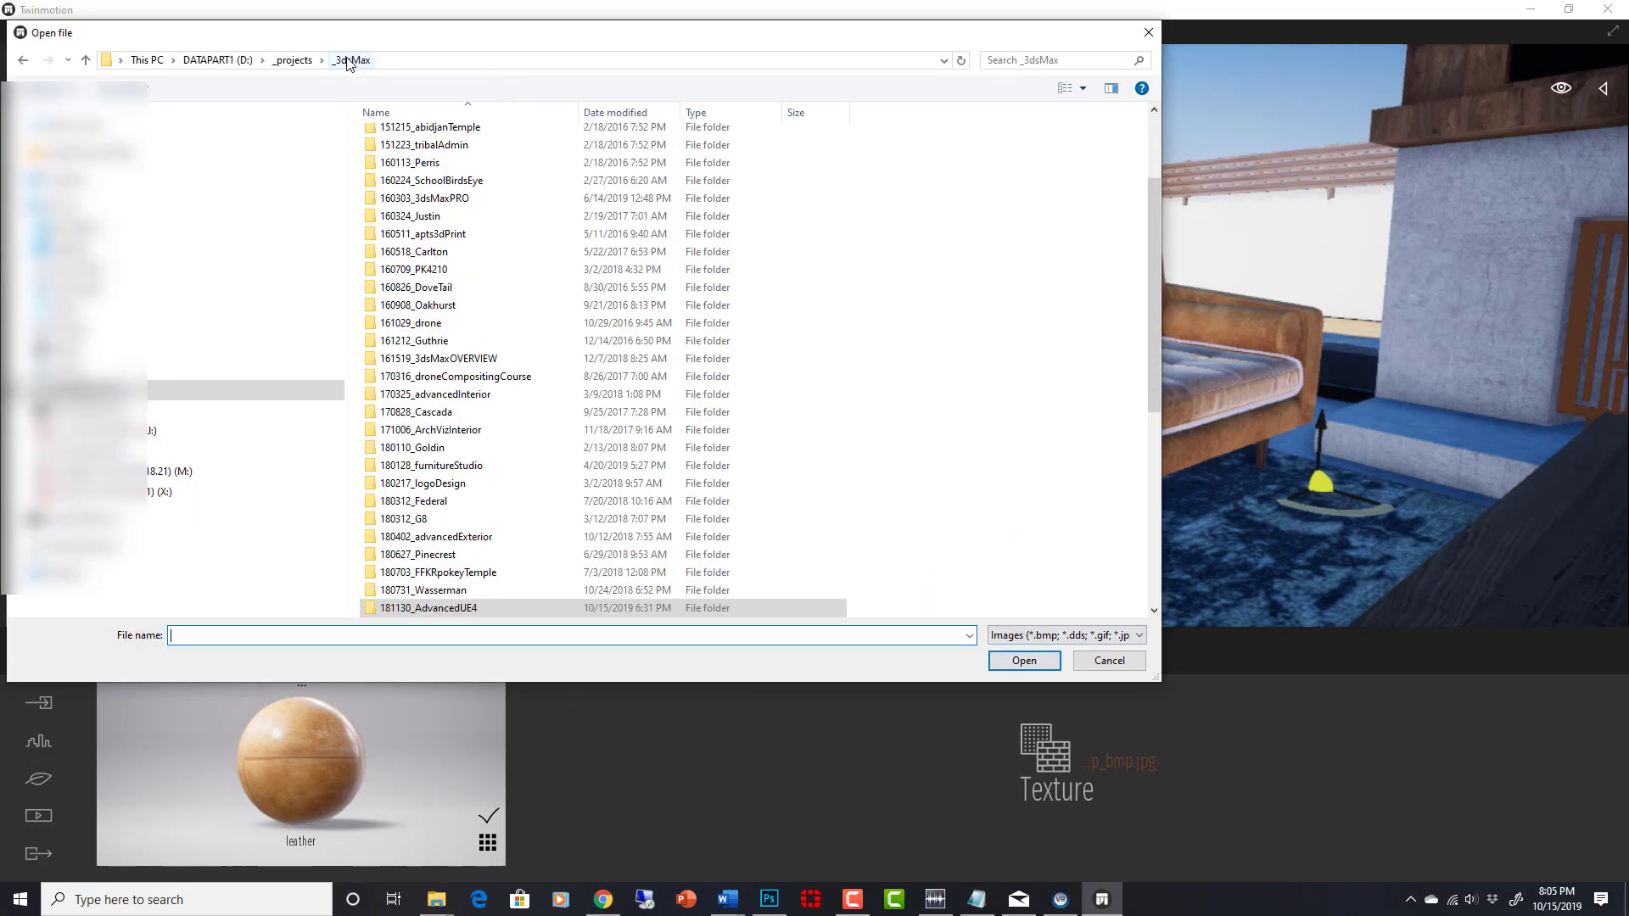
scroll(440, 401, "down", 3)
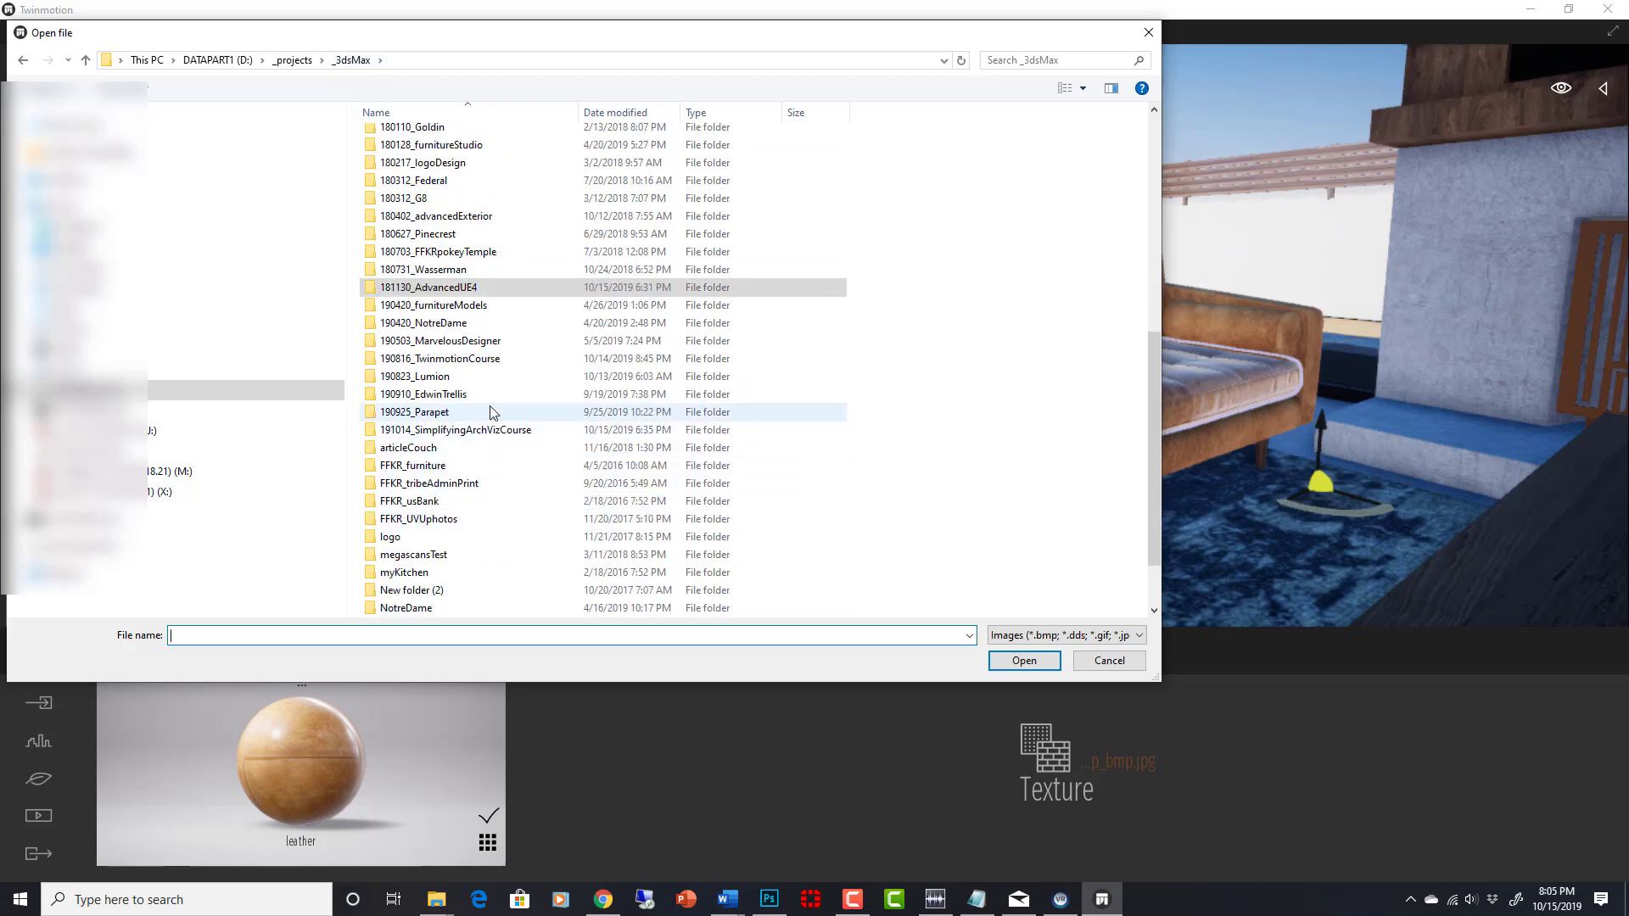
double_click(484, 363)
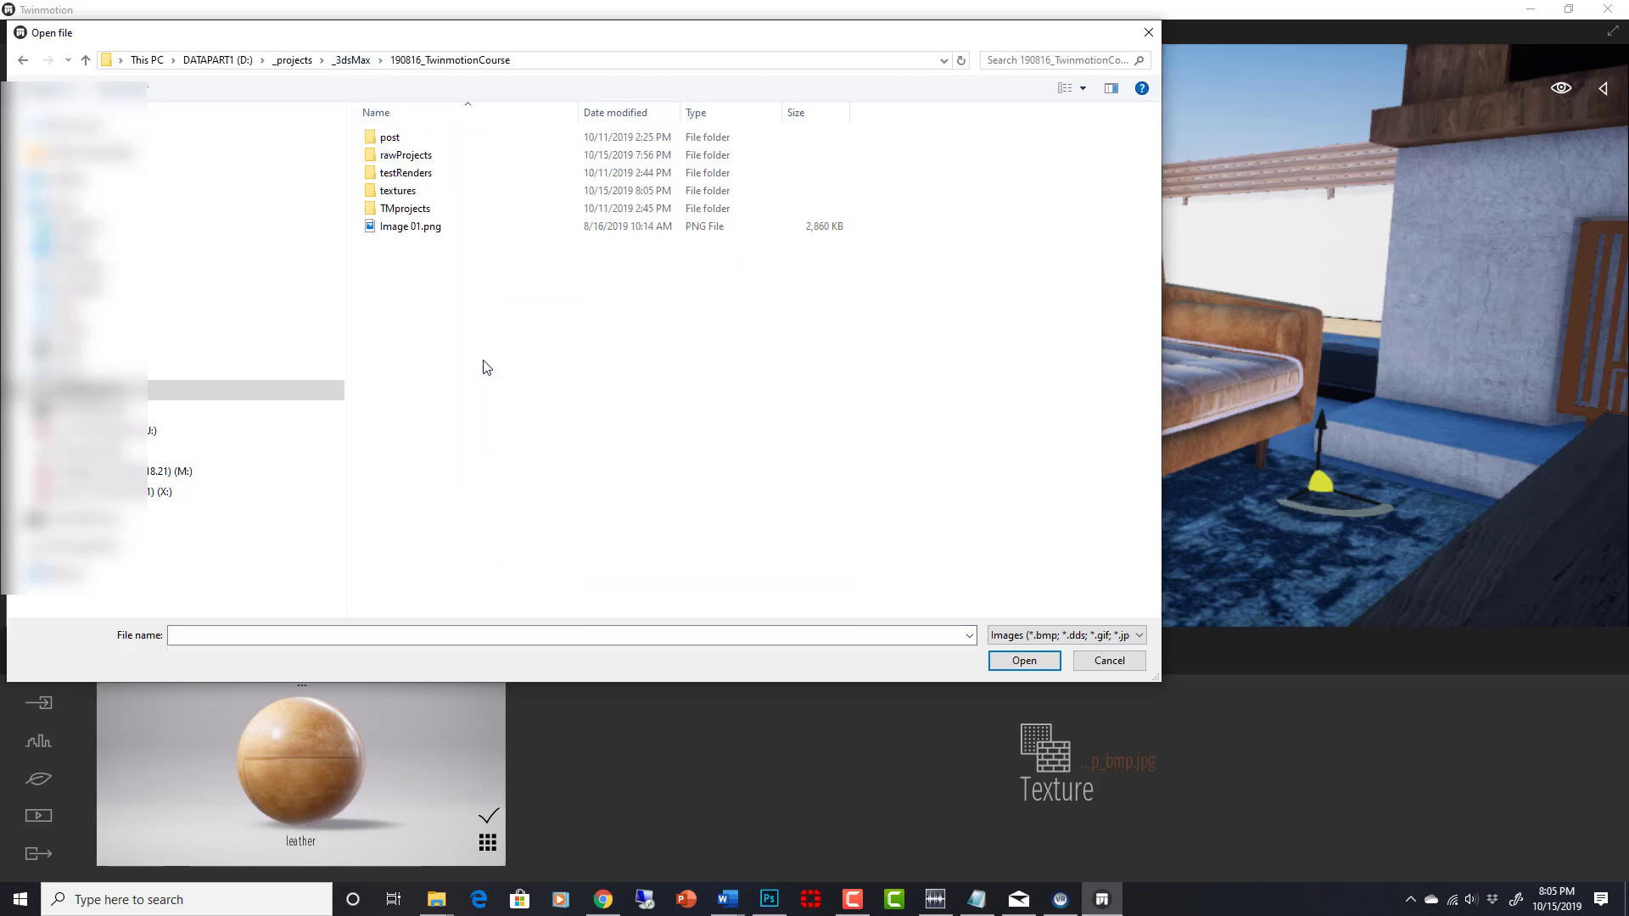
double_click(433, 193)
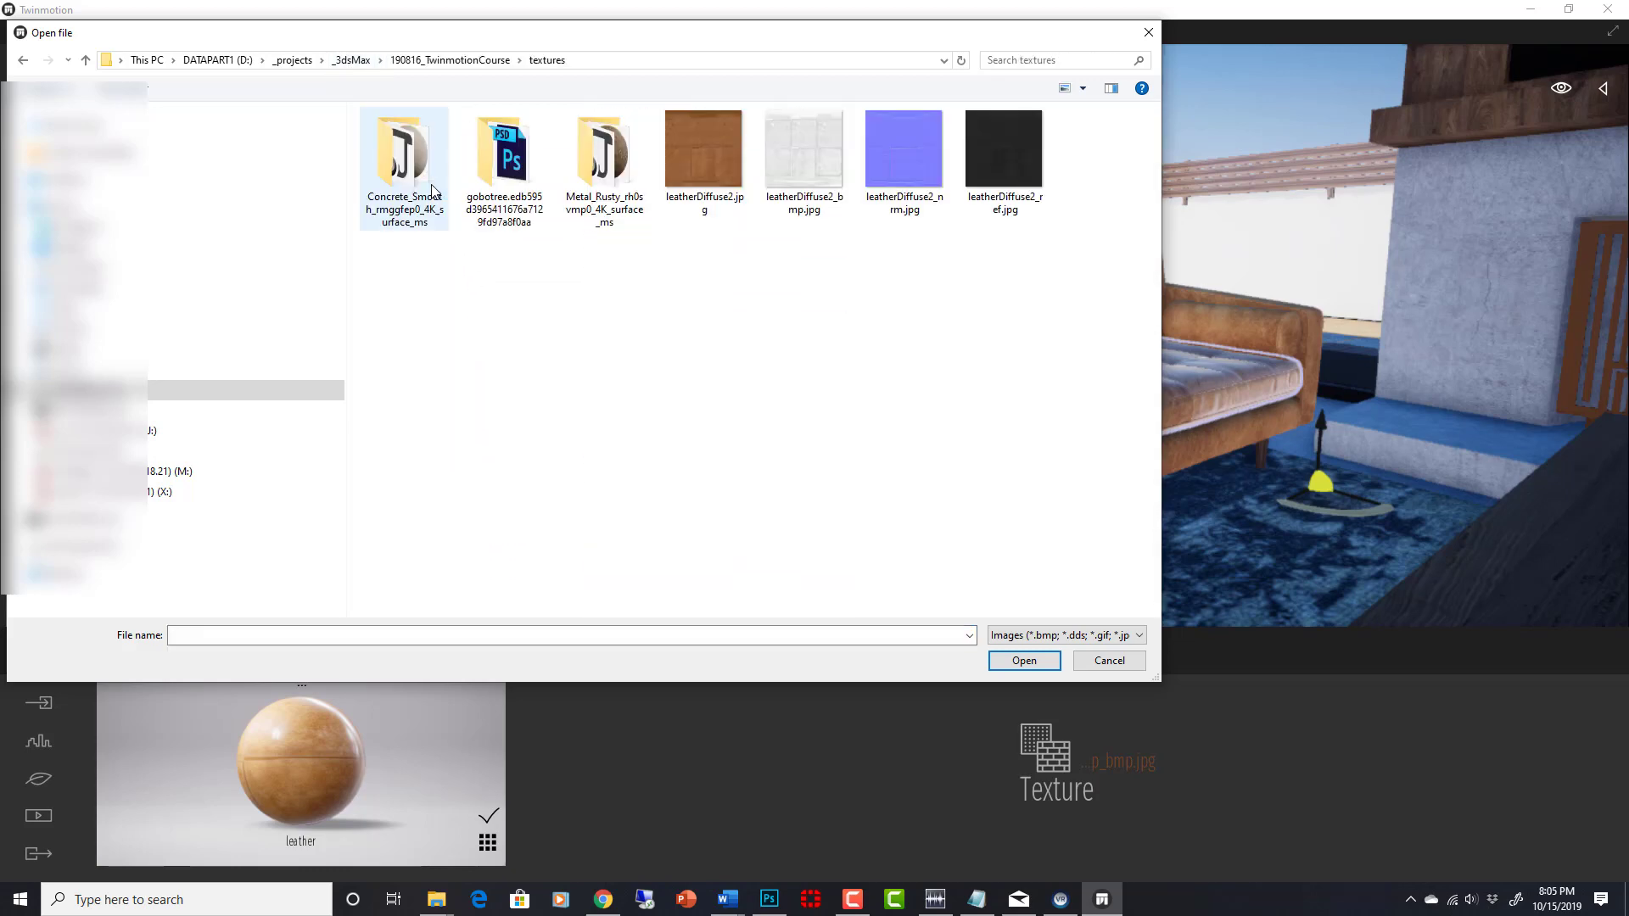
double_click(909, 150)
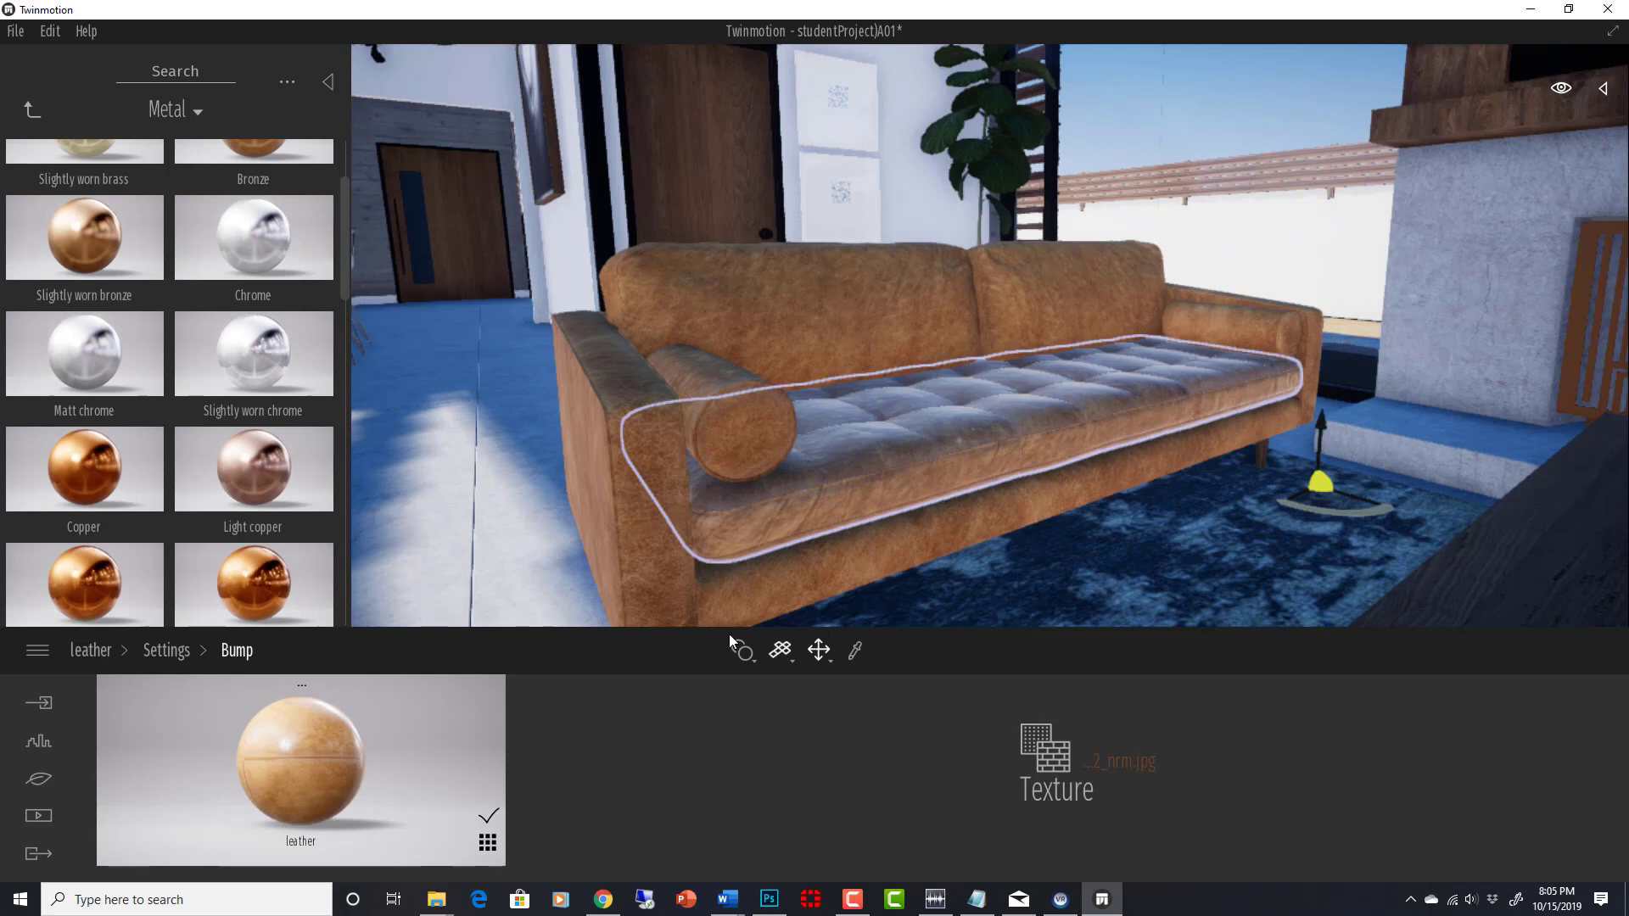
left_click(156, 648)
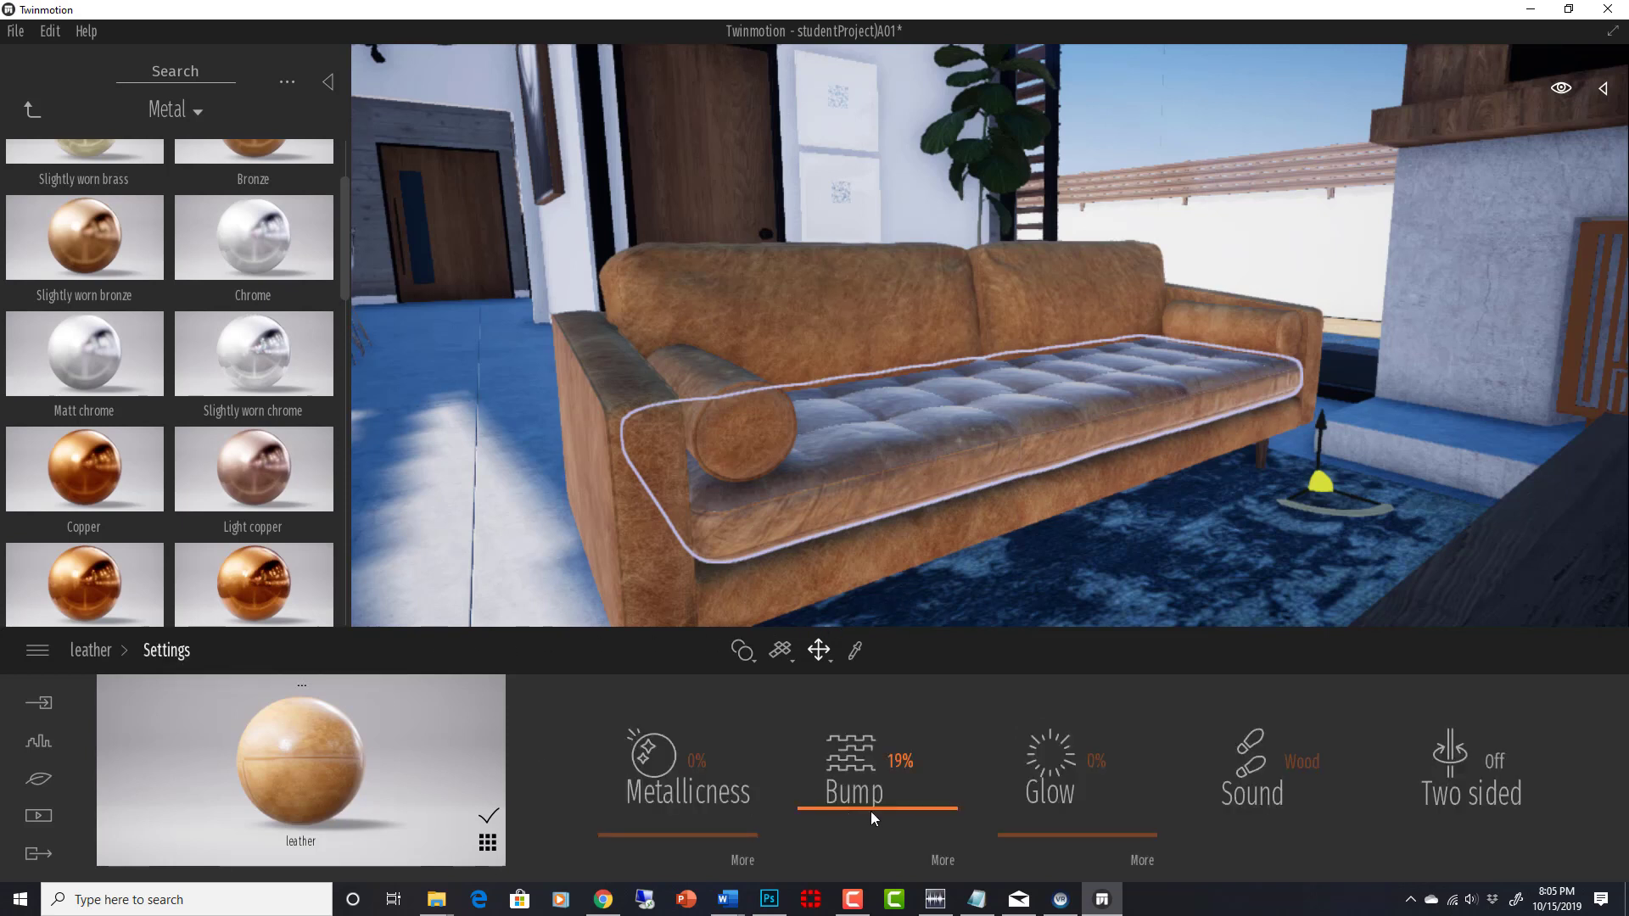
Step: Set the leather material's bump to 50% and its reflection to 33%
left_click_drag(877, 798, 873, 765)
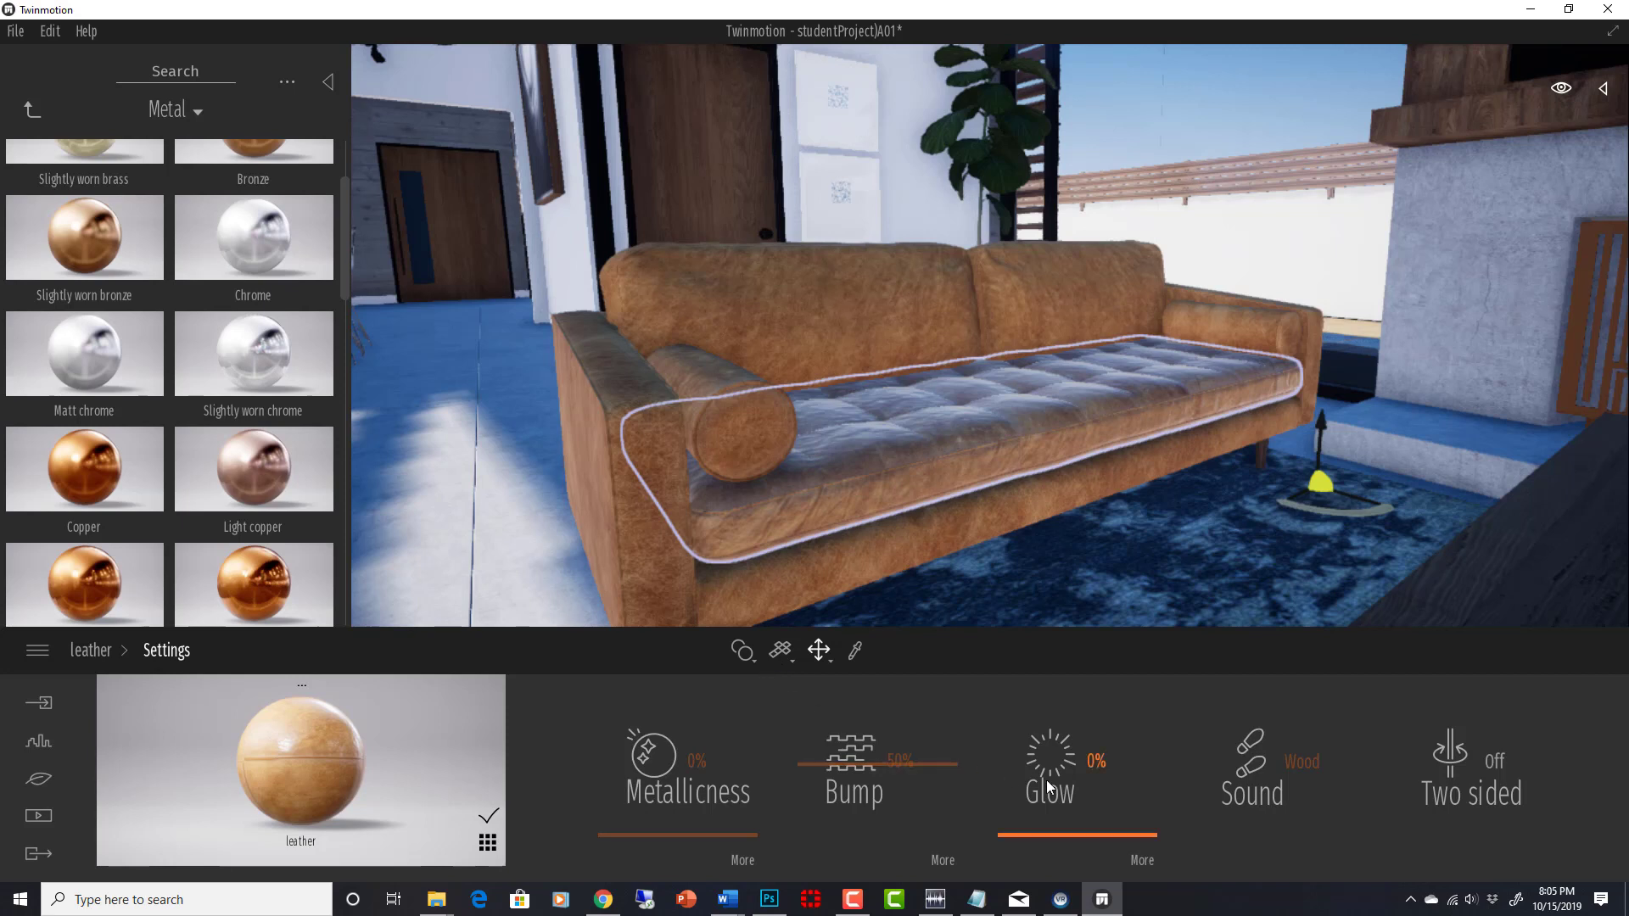
left_click(100, 655)
left_click_drag(834, 781, 832, 787)
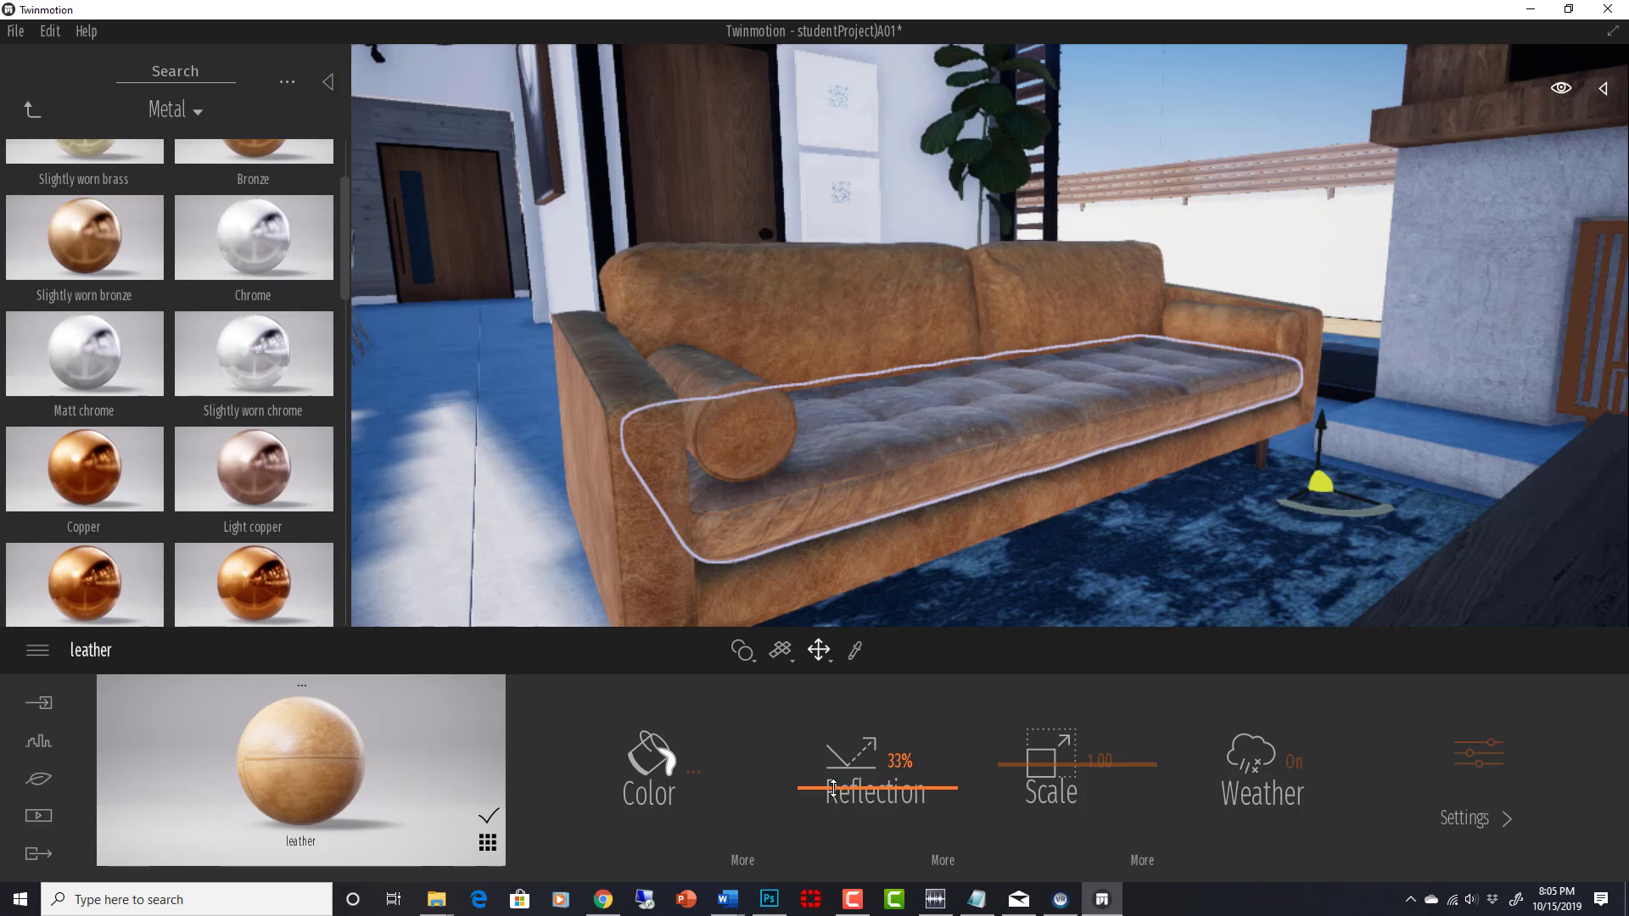
Step: Examine the leather sofa from several angles and distances to judge the material's reflection and bump
left_click(1092, 551)
middle_click_drag(1093, 552, 1417, 550, "shift")
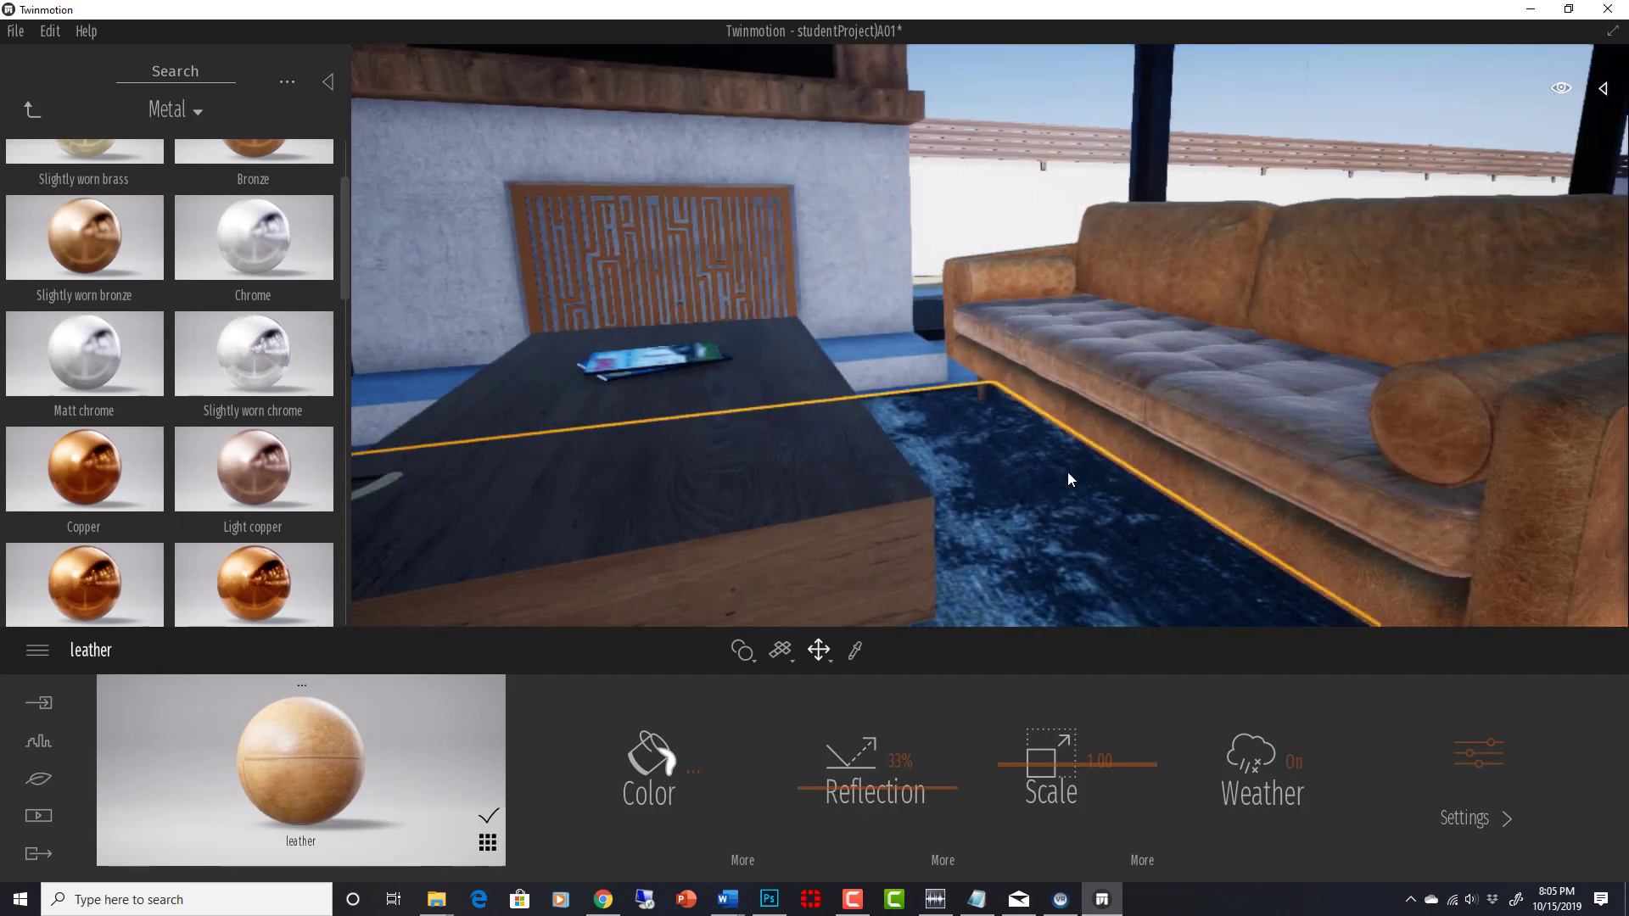
middle_click_drag(1183, 408, 1071, 431)
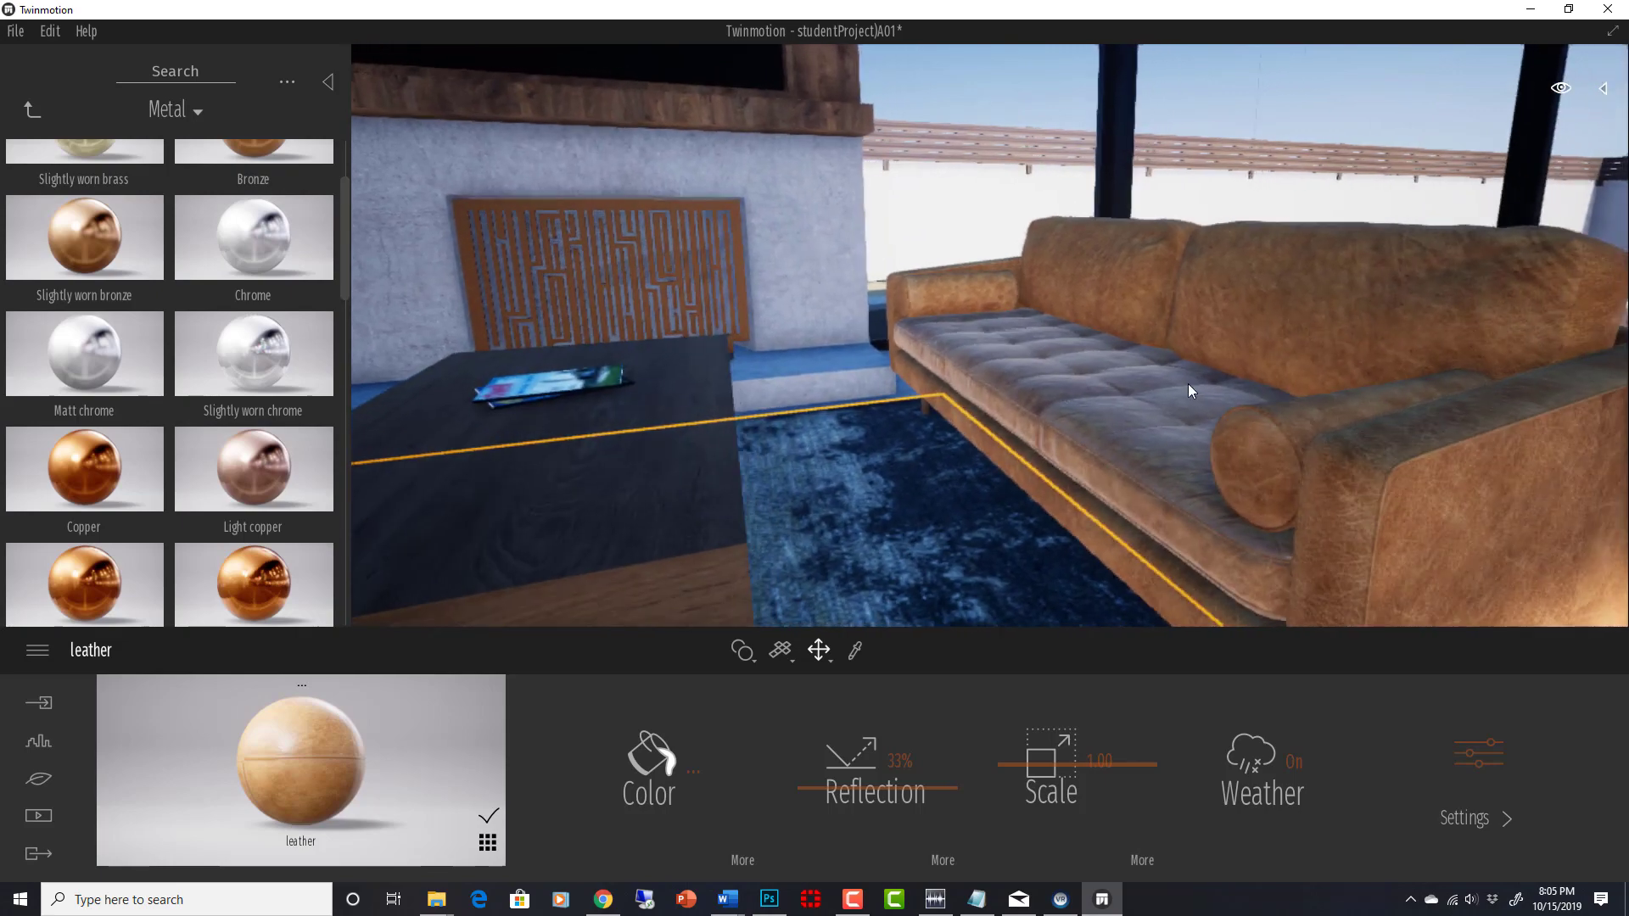
middle_click_drag(1188, 384, 1460, 420, "shift")
middle_click_drag(1135, 441, 1226, 390)
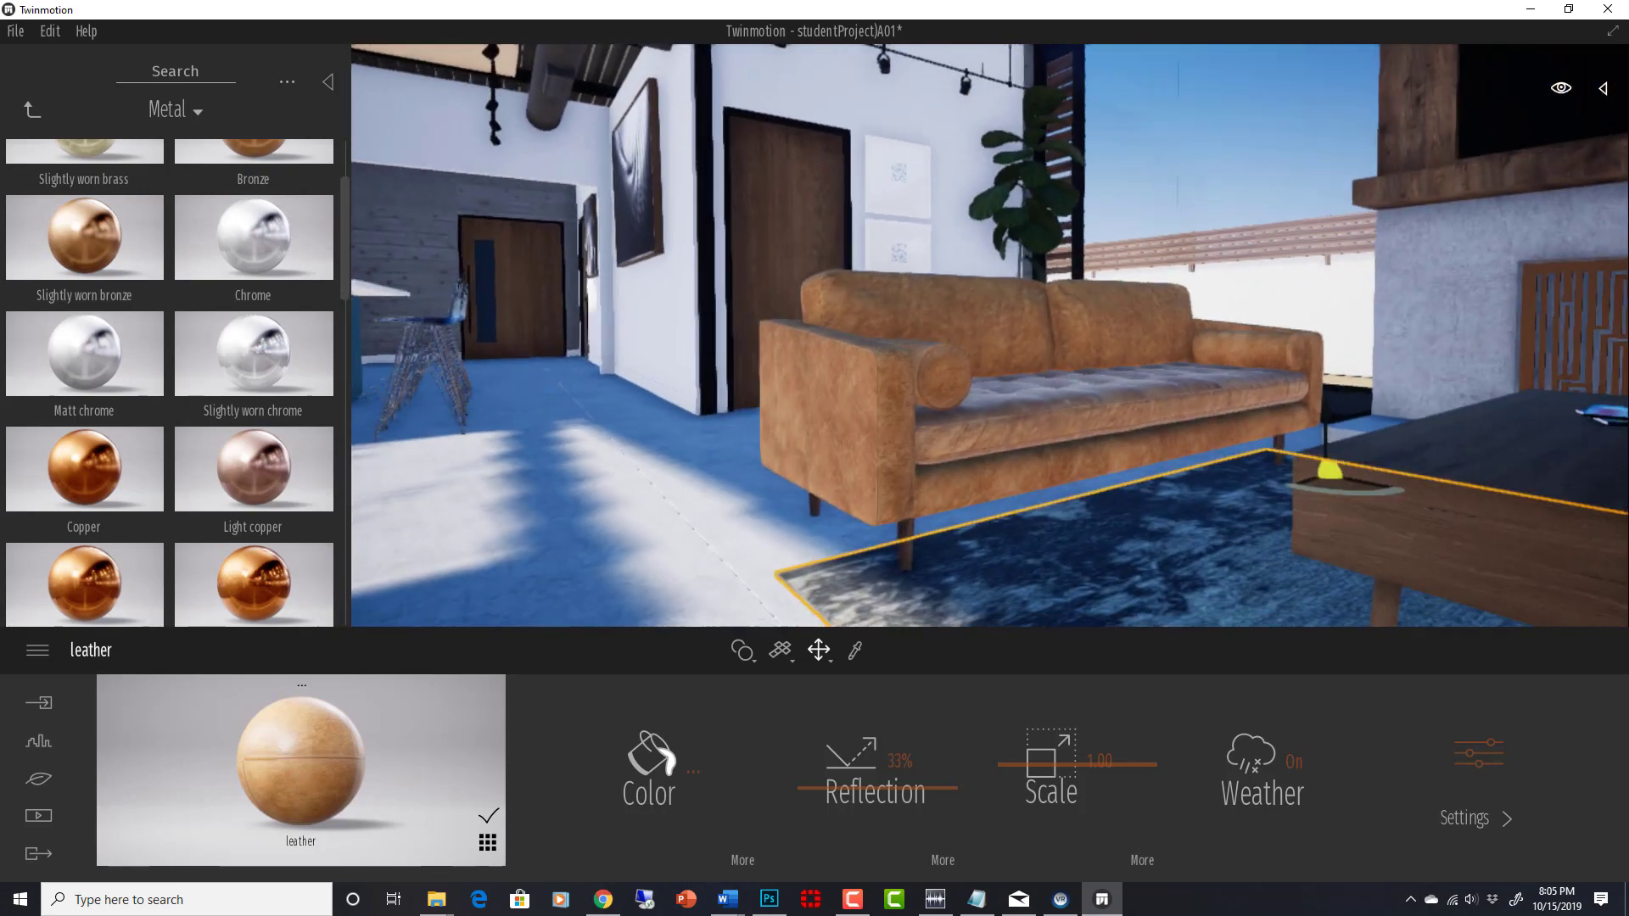
scroll(1138, 445, "up", 5)
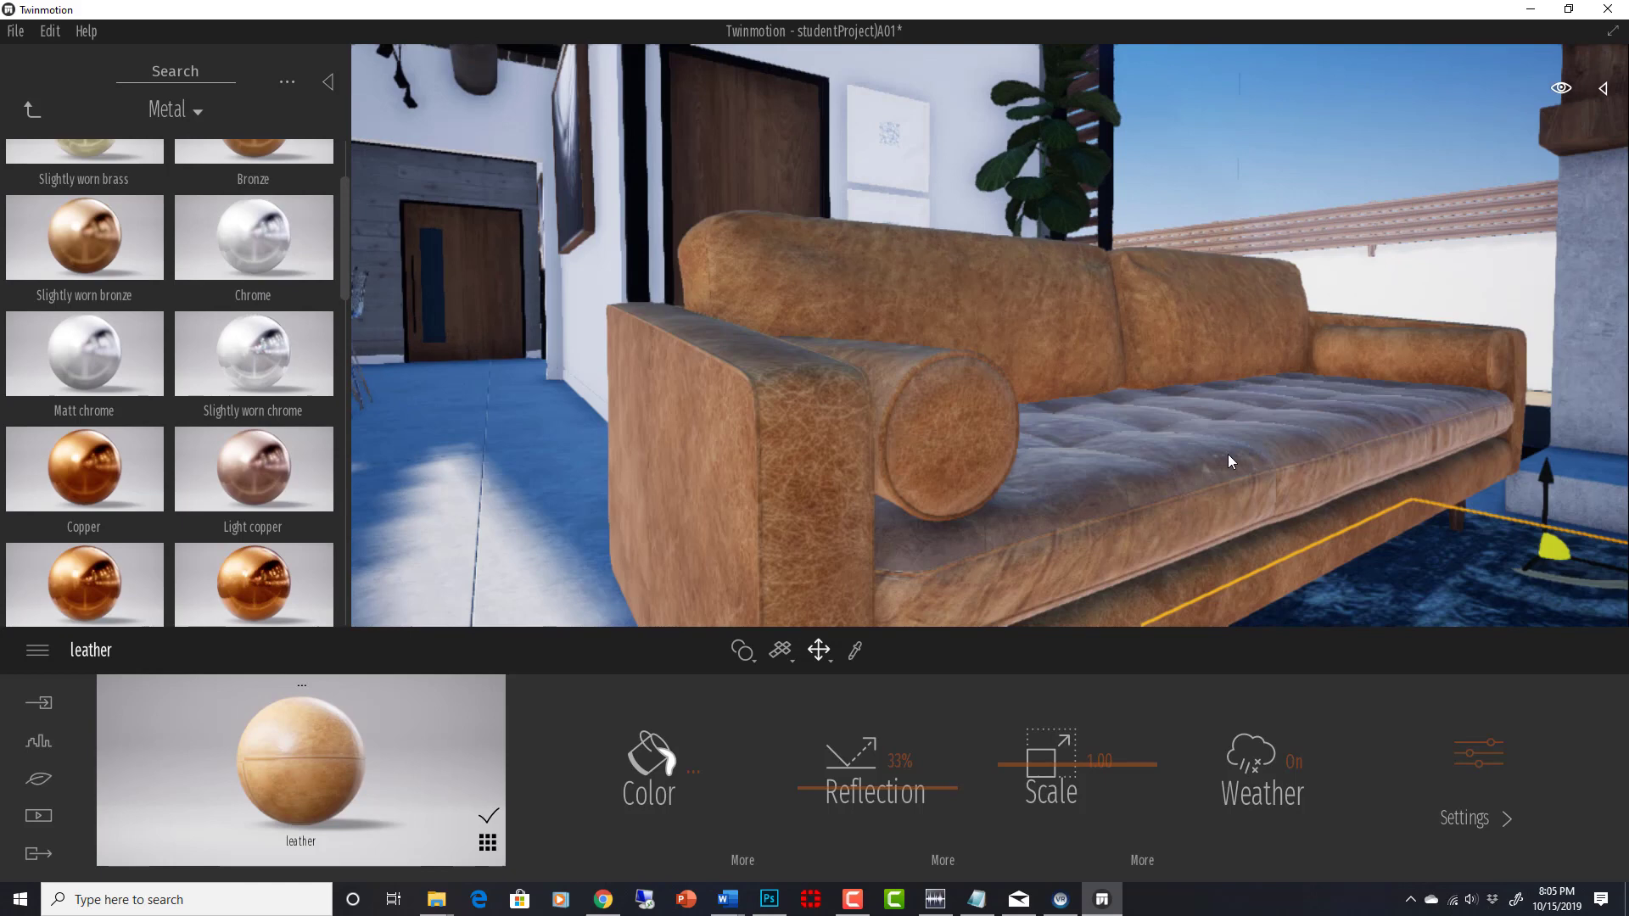
scroll(1229, 454, "down", 3)
mouse_move(1229, 455)
middle_mouse_down()
mouse_move(1197, 458)
mouse_move(1239, 450)
middle_mouse_up()
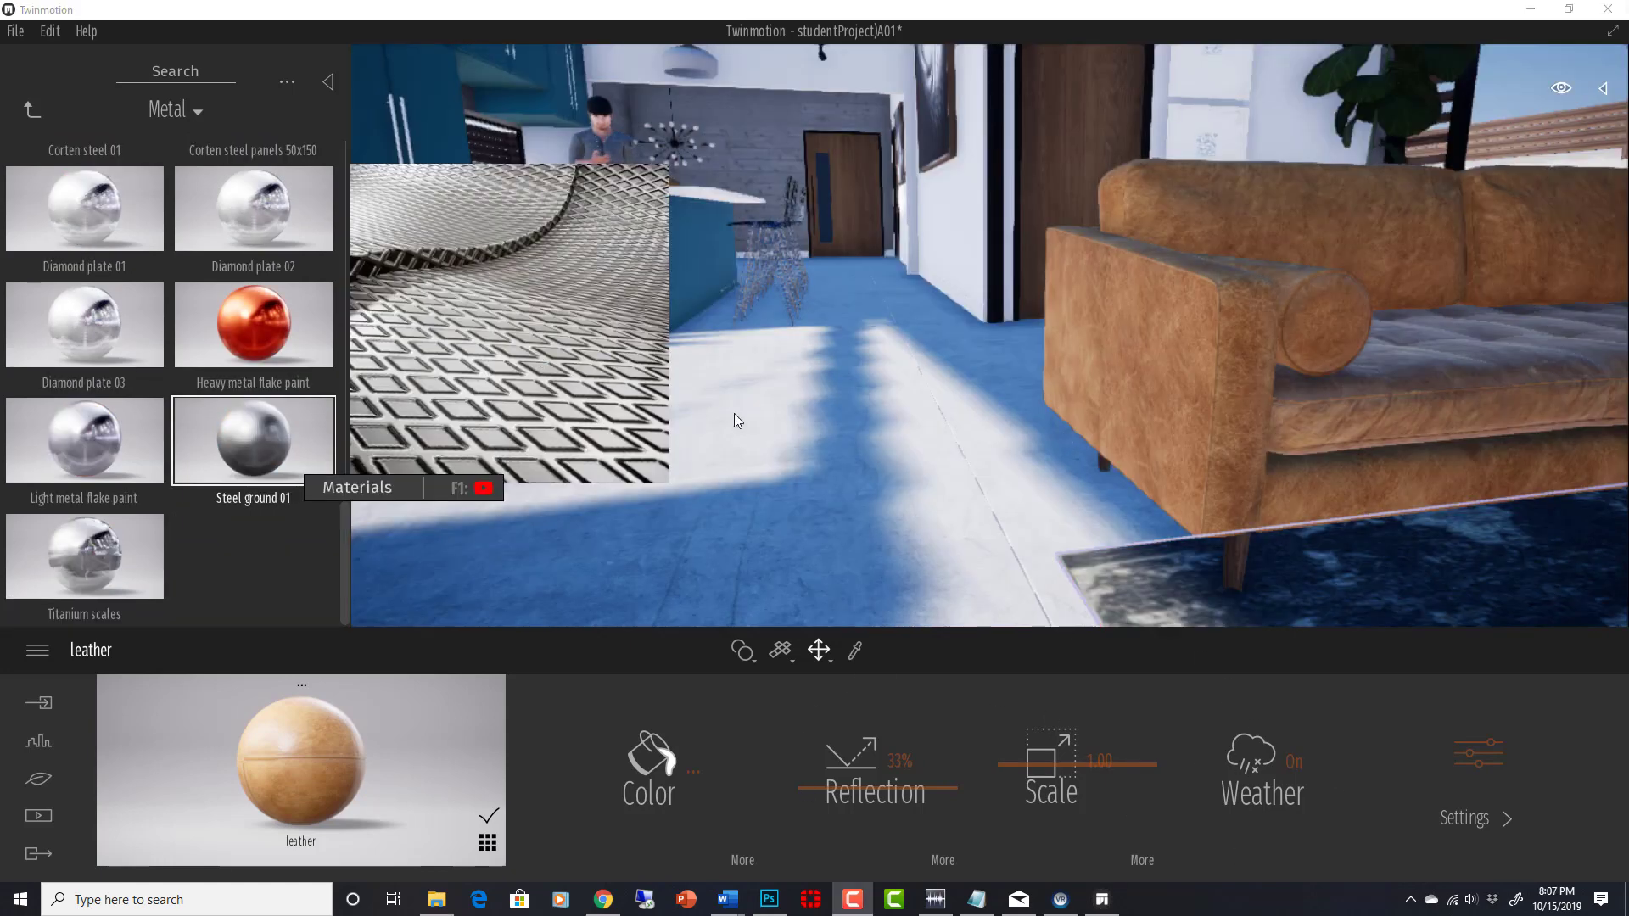
Step: Pick the concreteFloor material from the floor between the kitchen island and the sofa
left_click(735, 415)
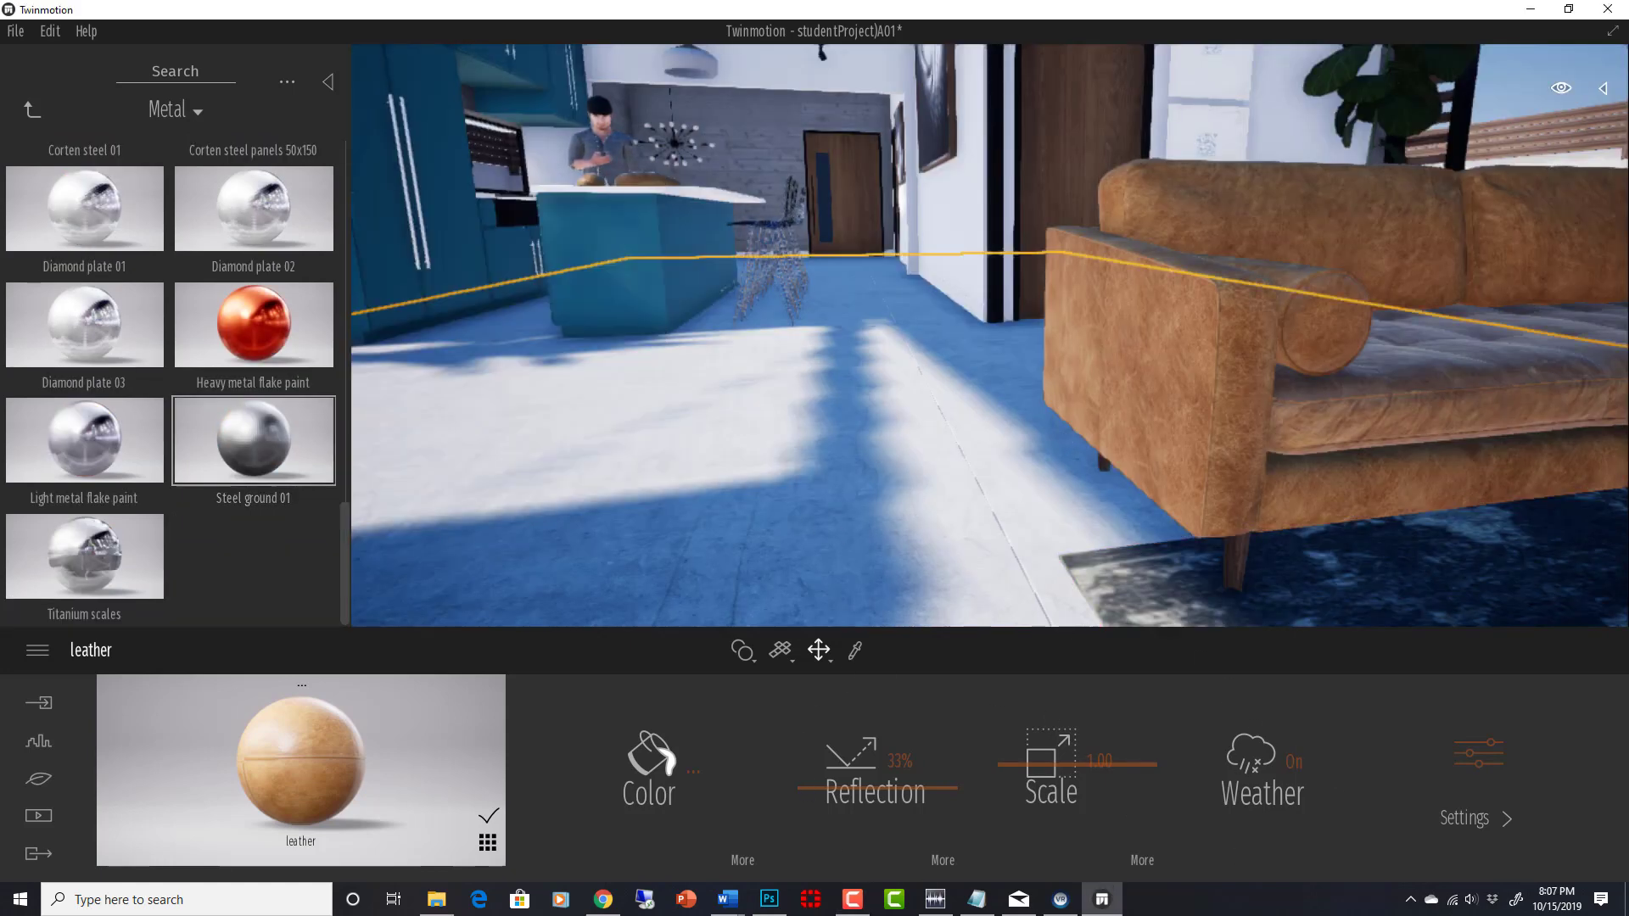
middle_click_drag(910, 486, 1139, 584)
right_click_drag(672, 141, 956, 357)
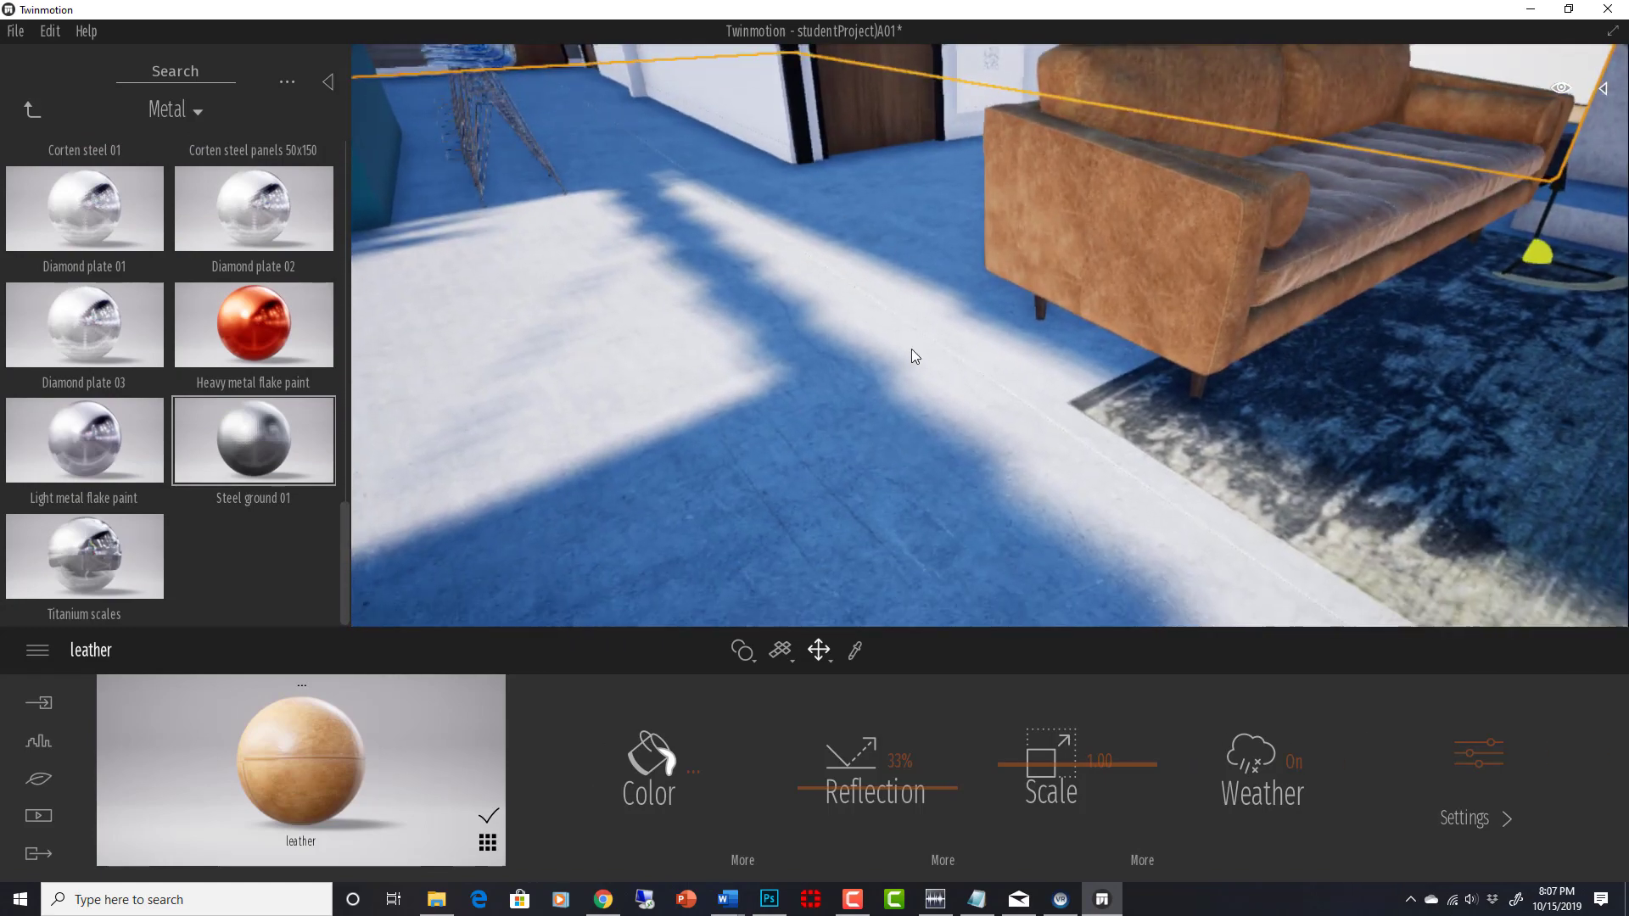
right_click_drag(797, 366, 747, 182)
middle_click_drag(804, 383, 938, 384)
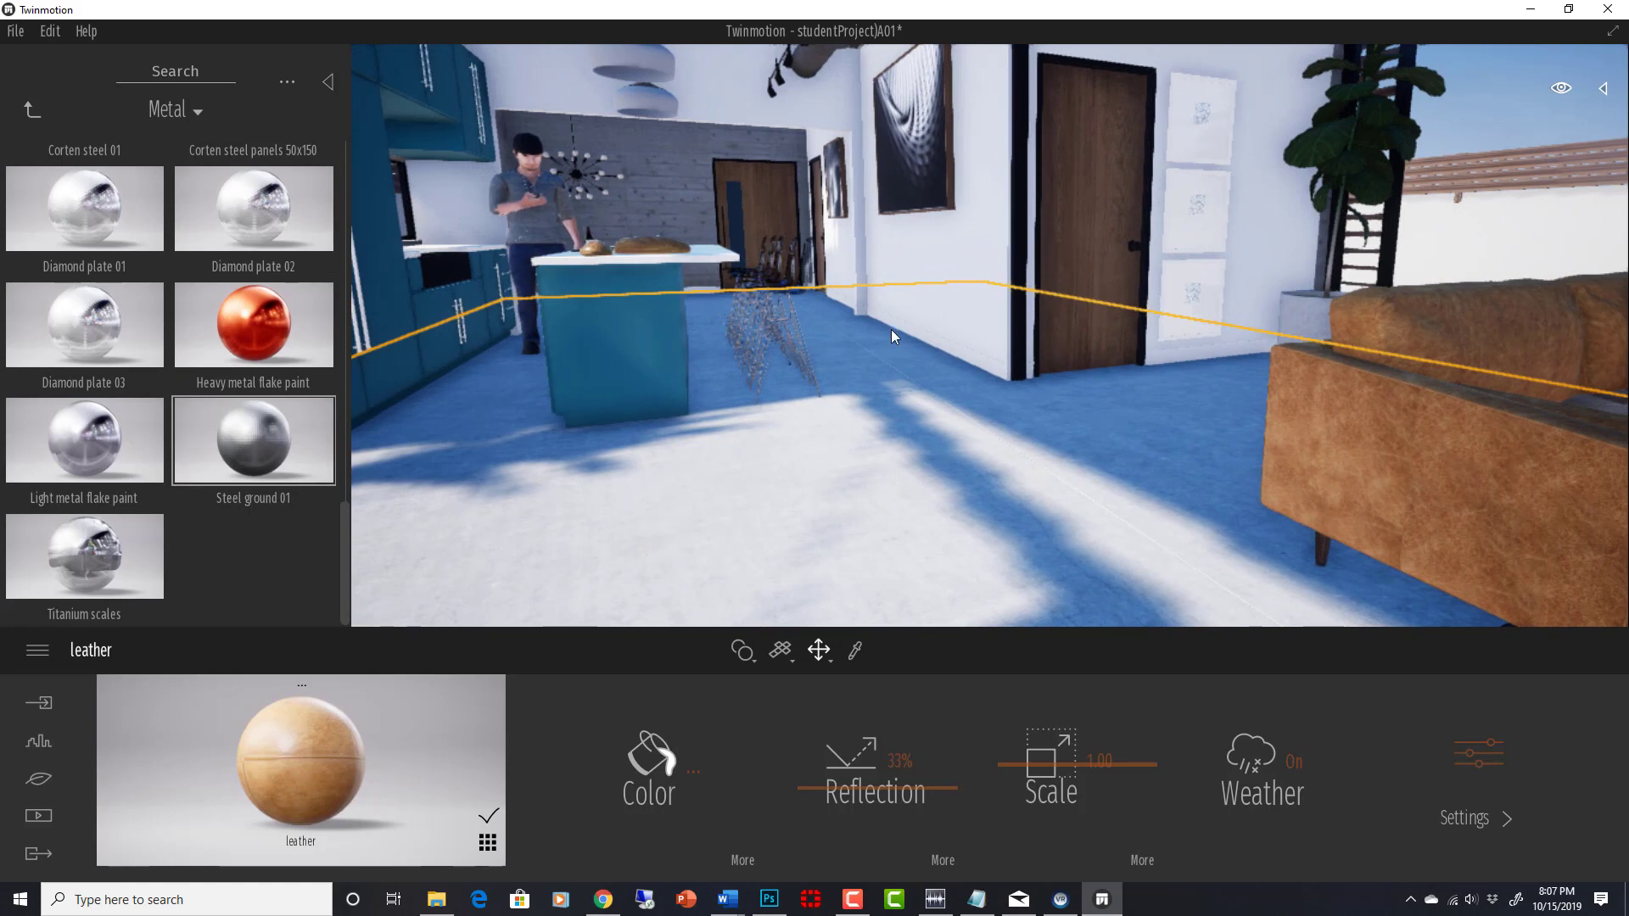
right_click_drag(1127, 397, 1018, 446)
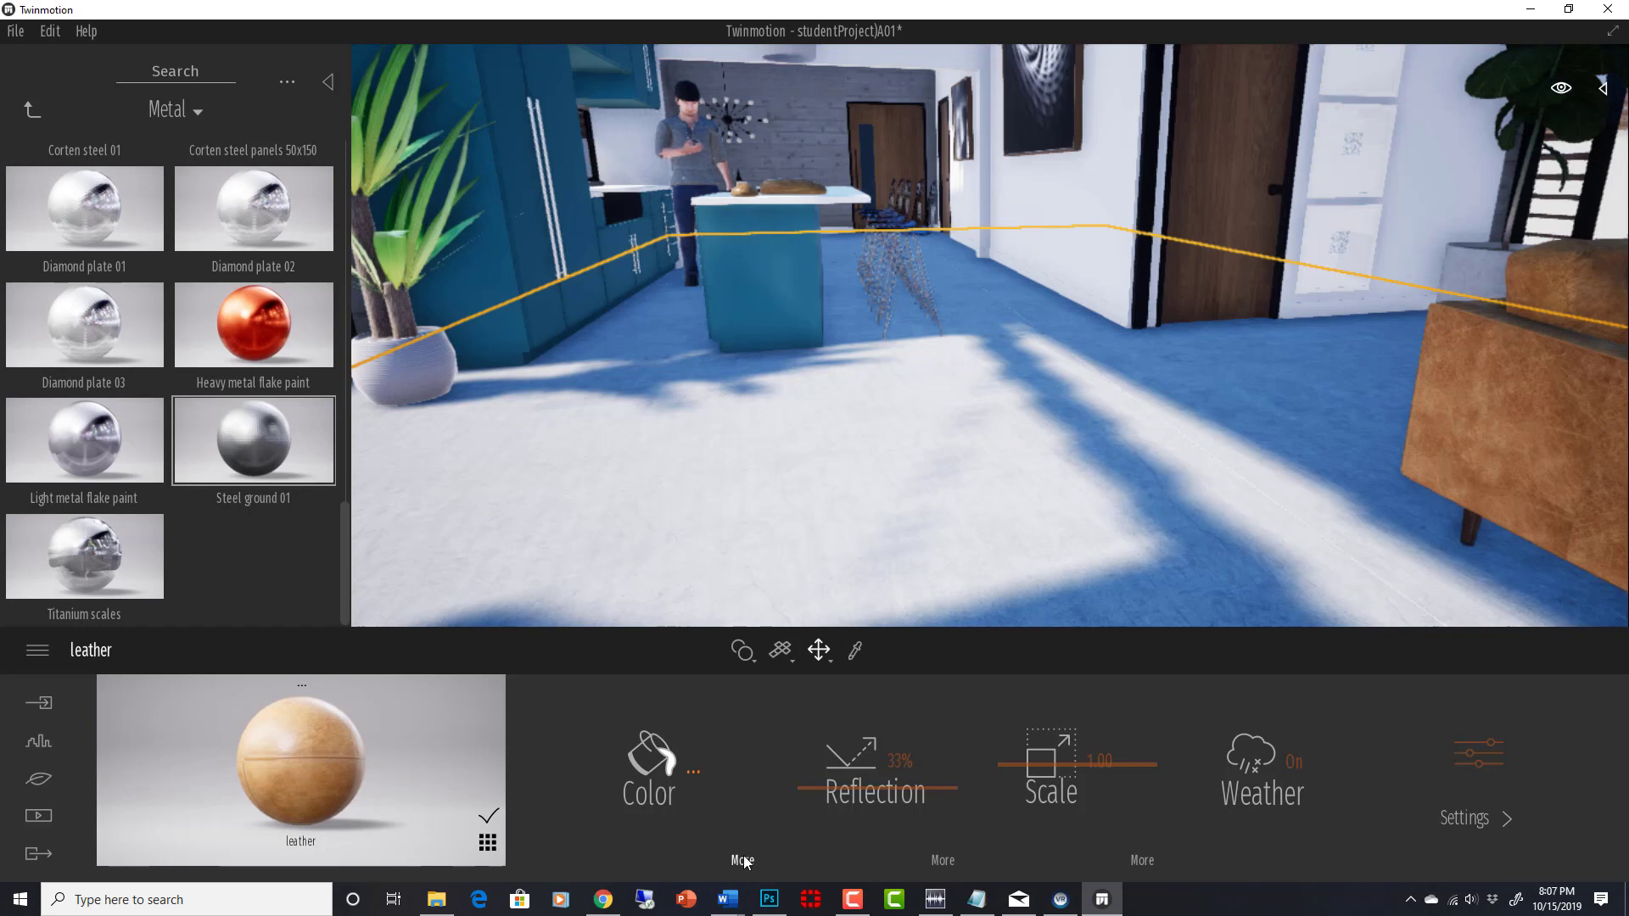
left_click(855, 651)
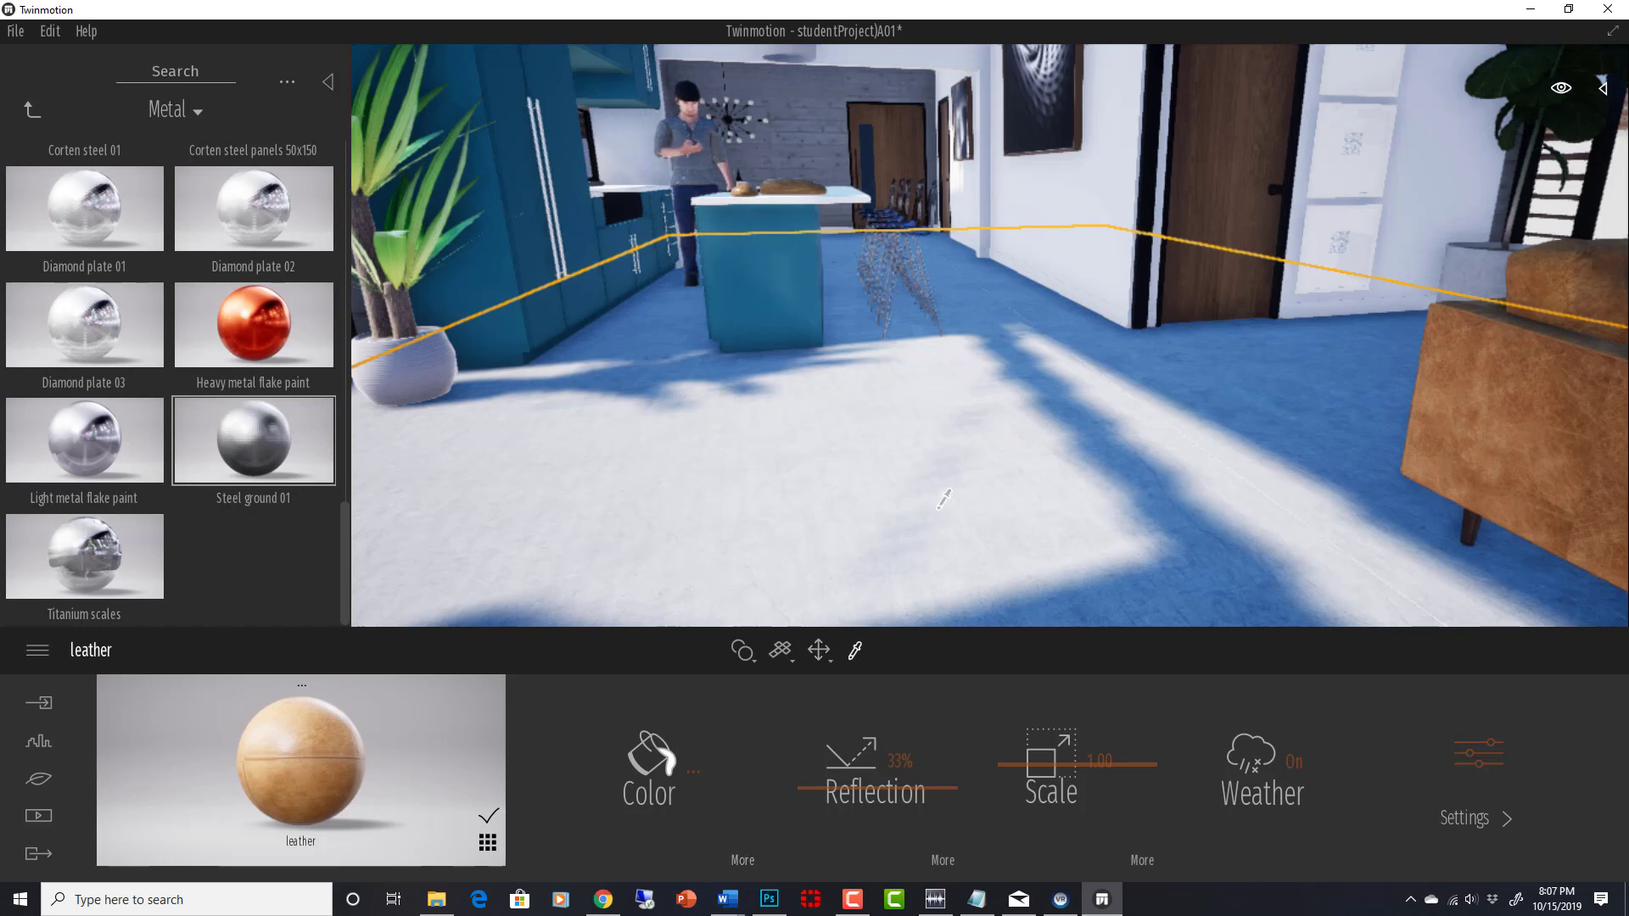
left_click(996, 440)
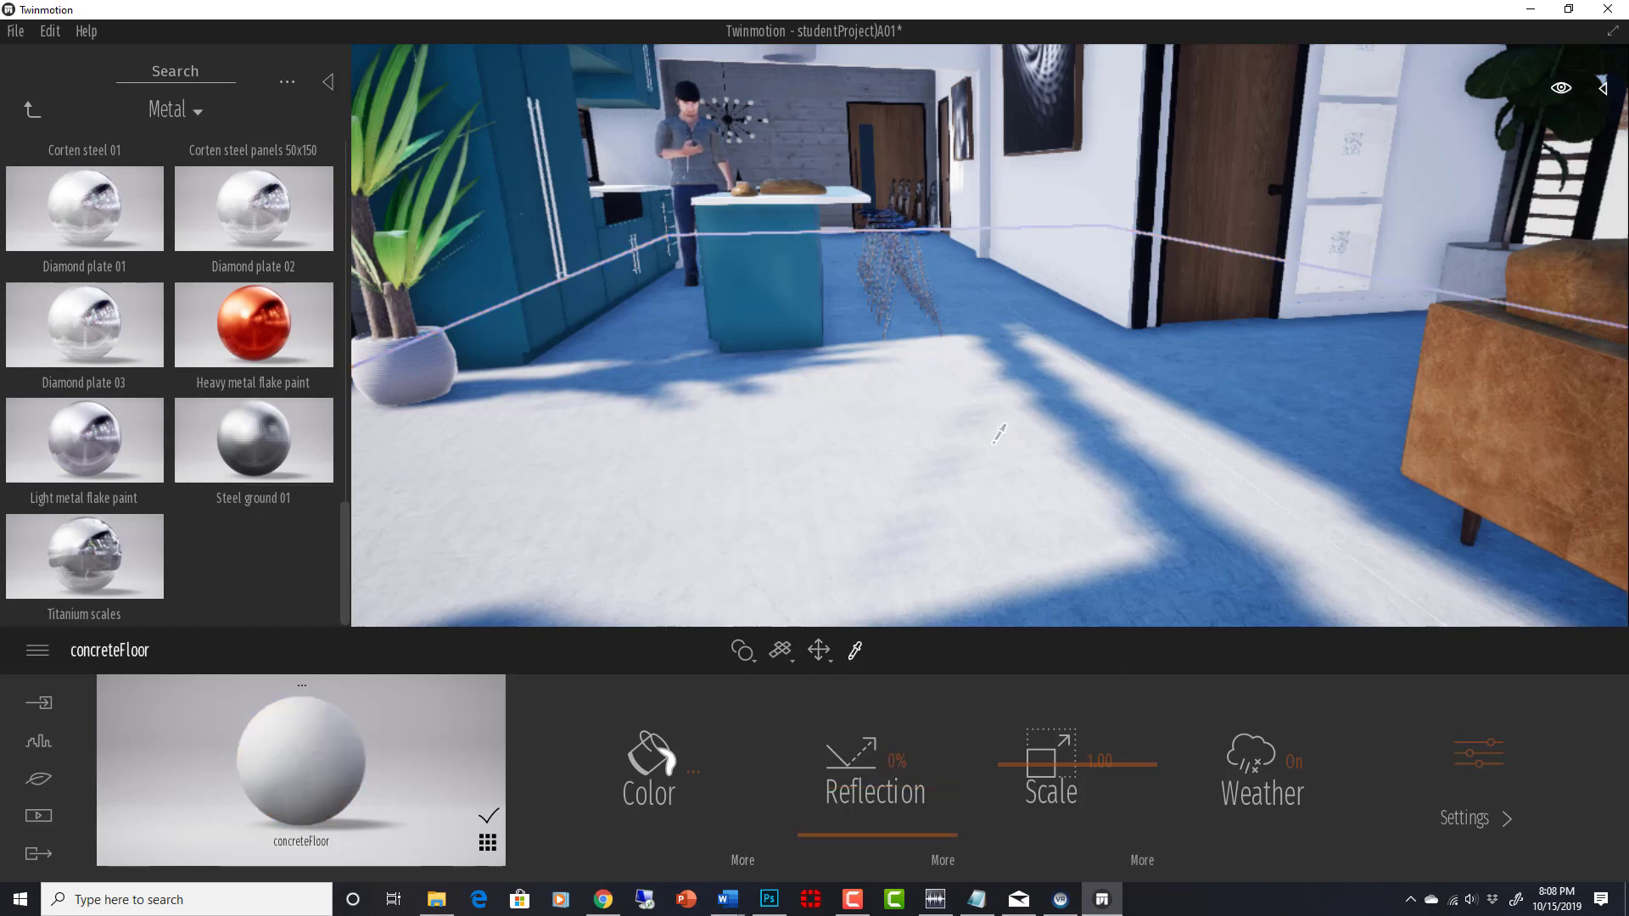
Step: Load rmggfep_4K_Albedo.jpg from the Concrete_Smooth_rmggfep0_4K_surface_ms textures folder as the concreteFloor material's color texture
left_click(744, 861)
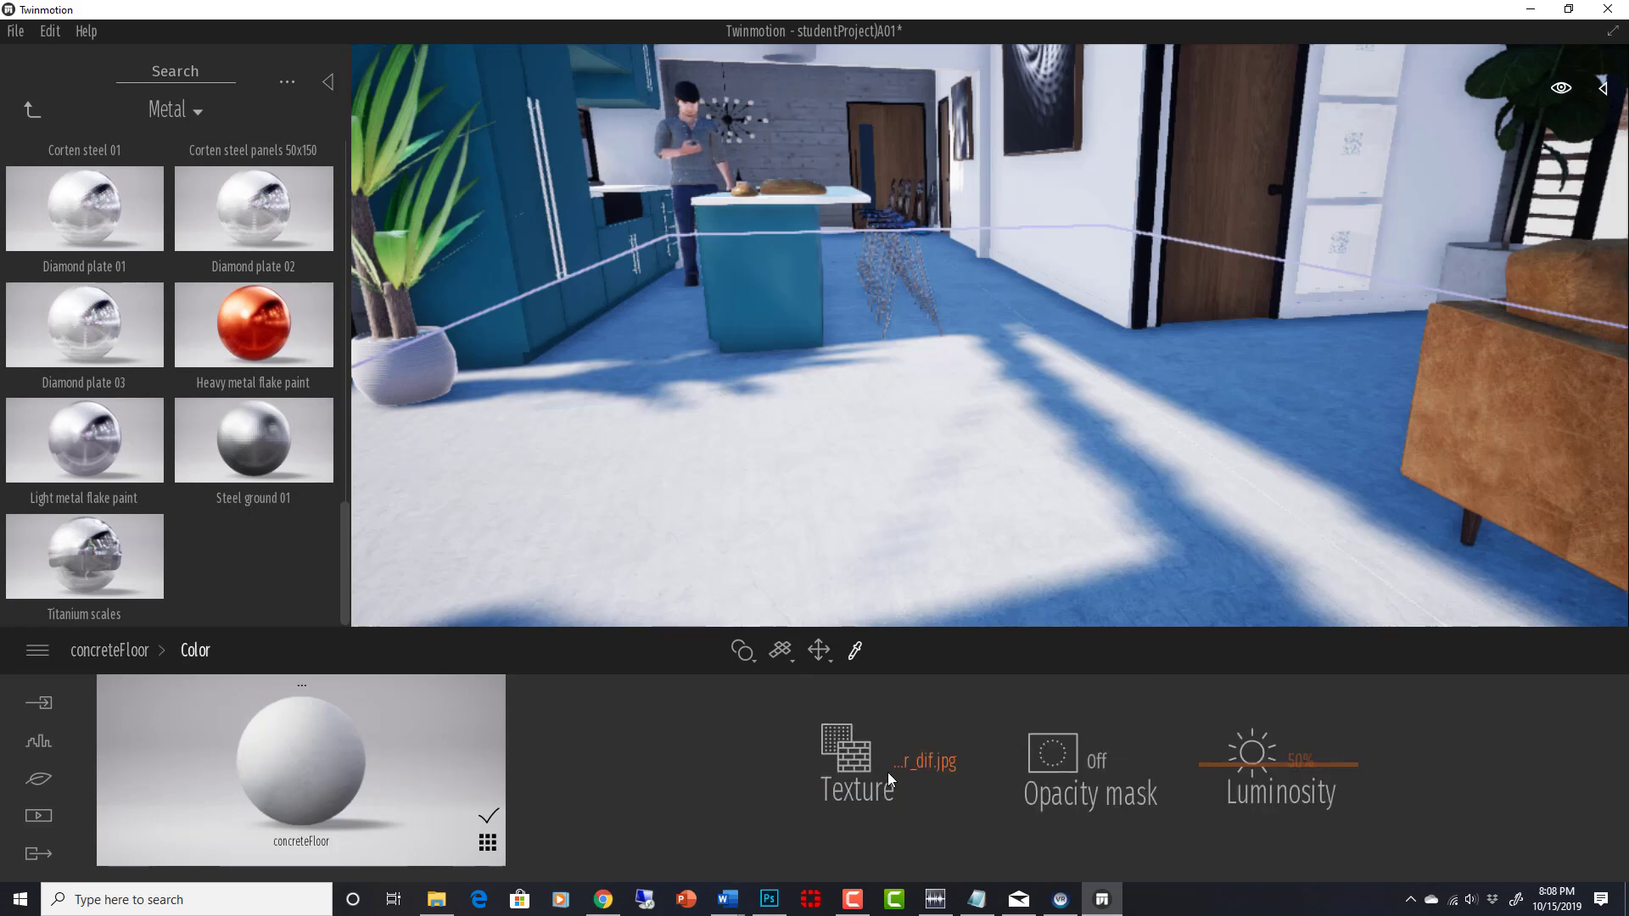
left_click(939, 774)
left_click(351, 60)
left_click(294, 60)
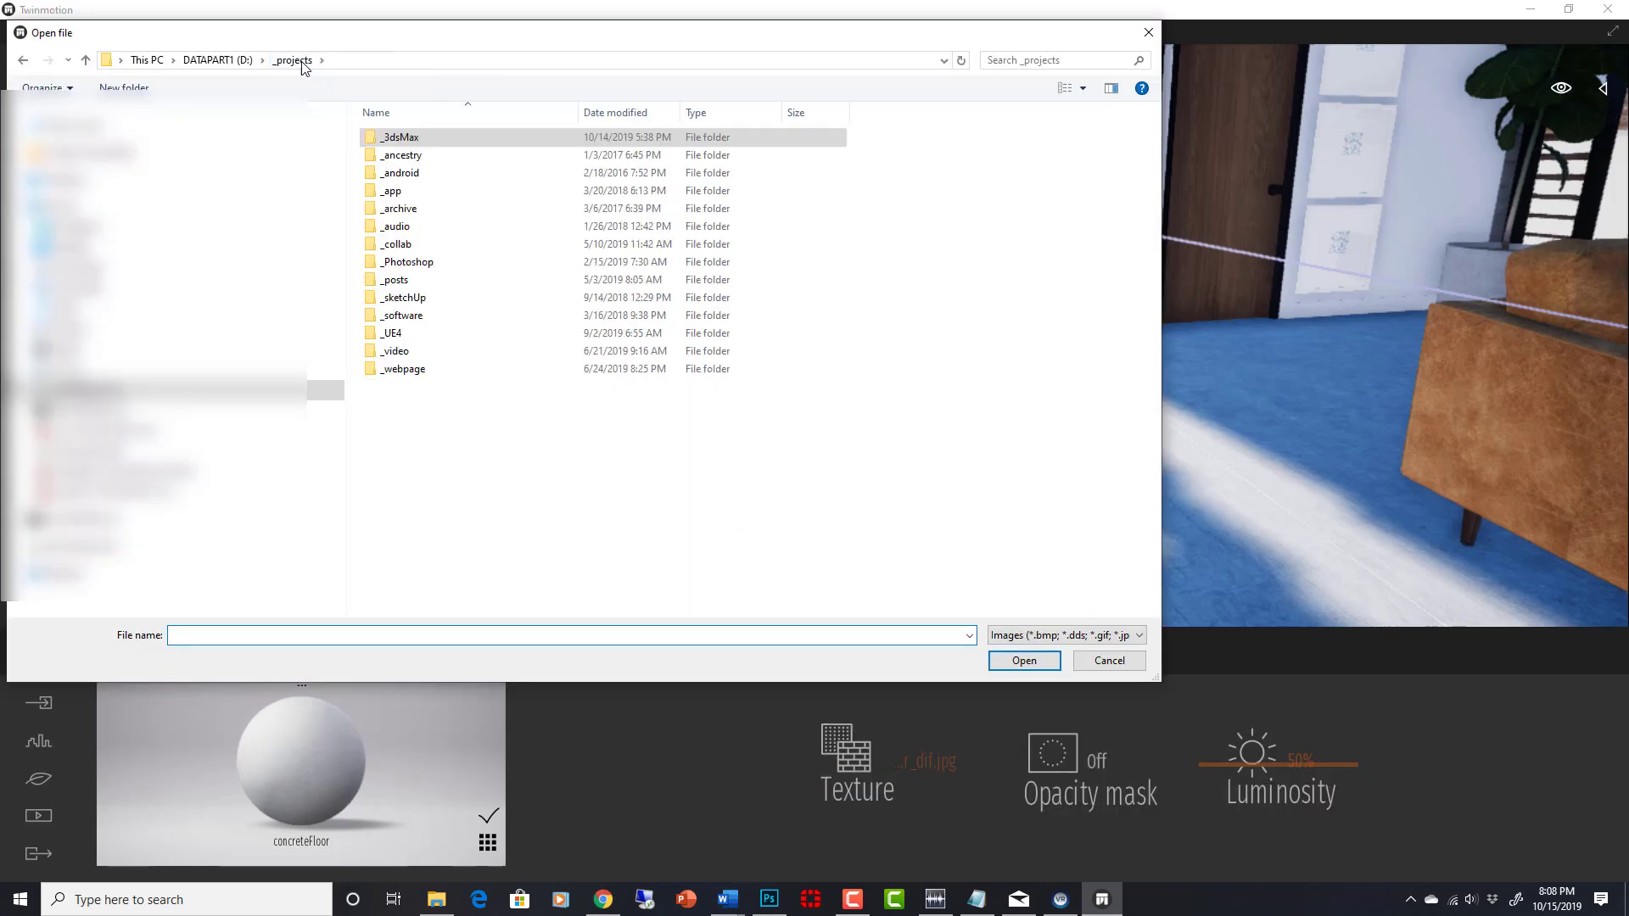
double_click(397, 143)
scroll(498, 397, "down", 8)
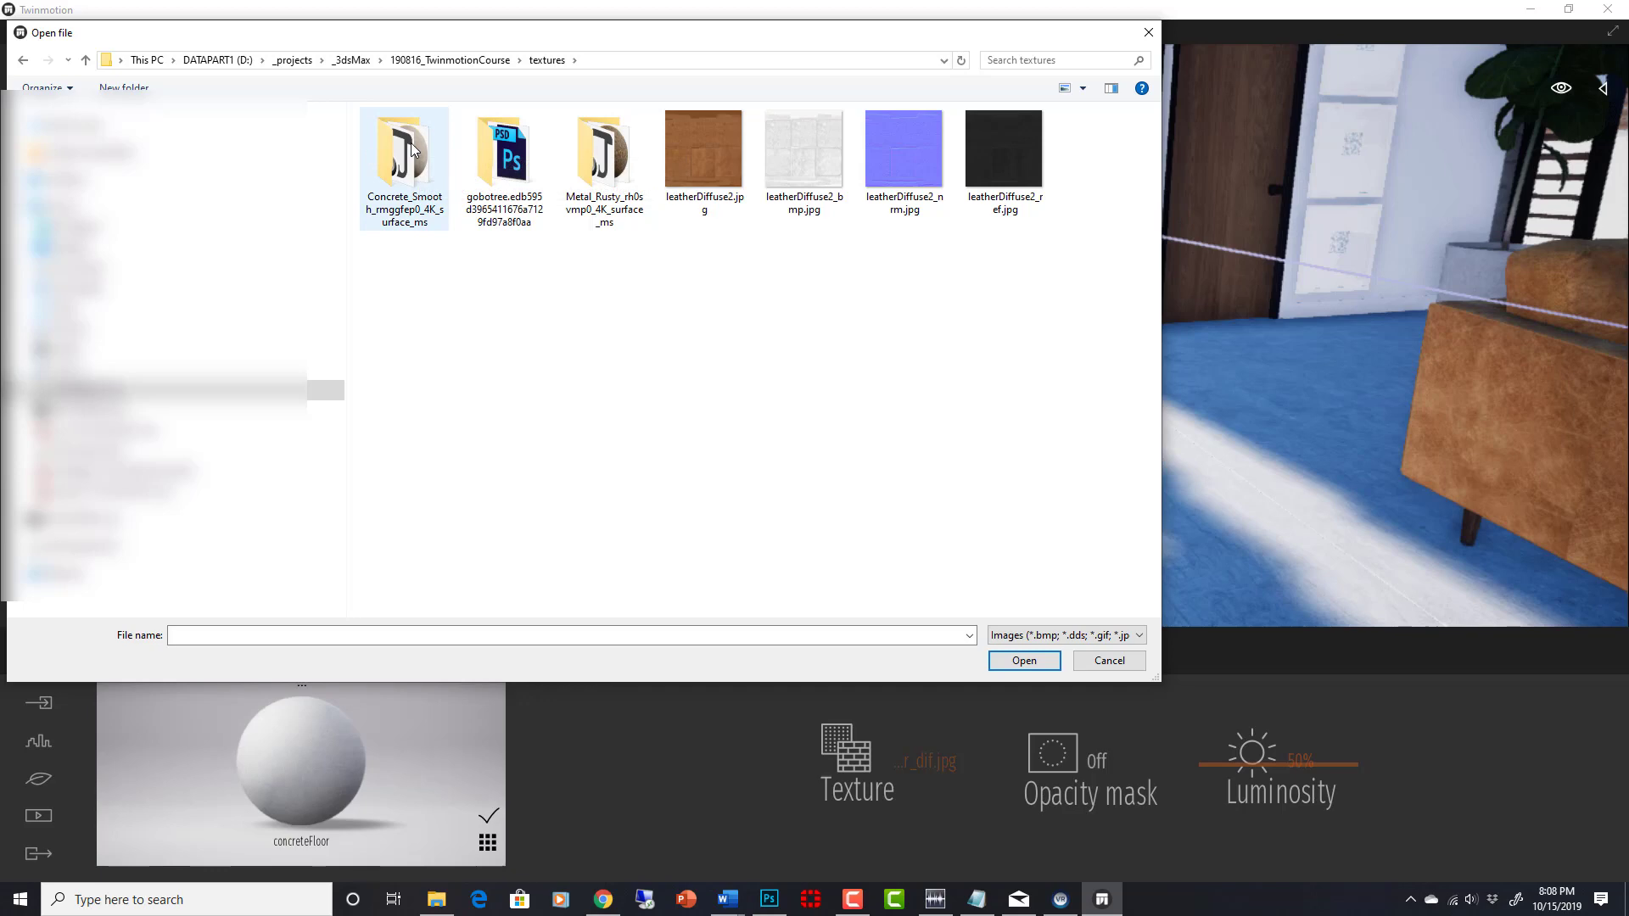
double_click(412, 150)
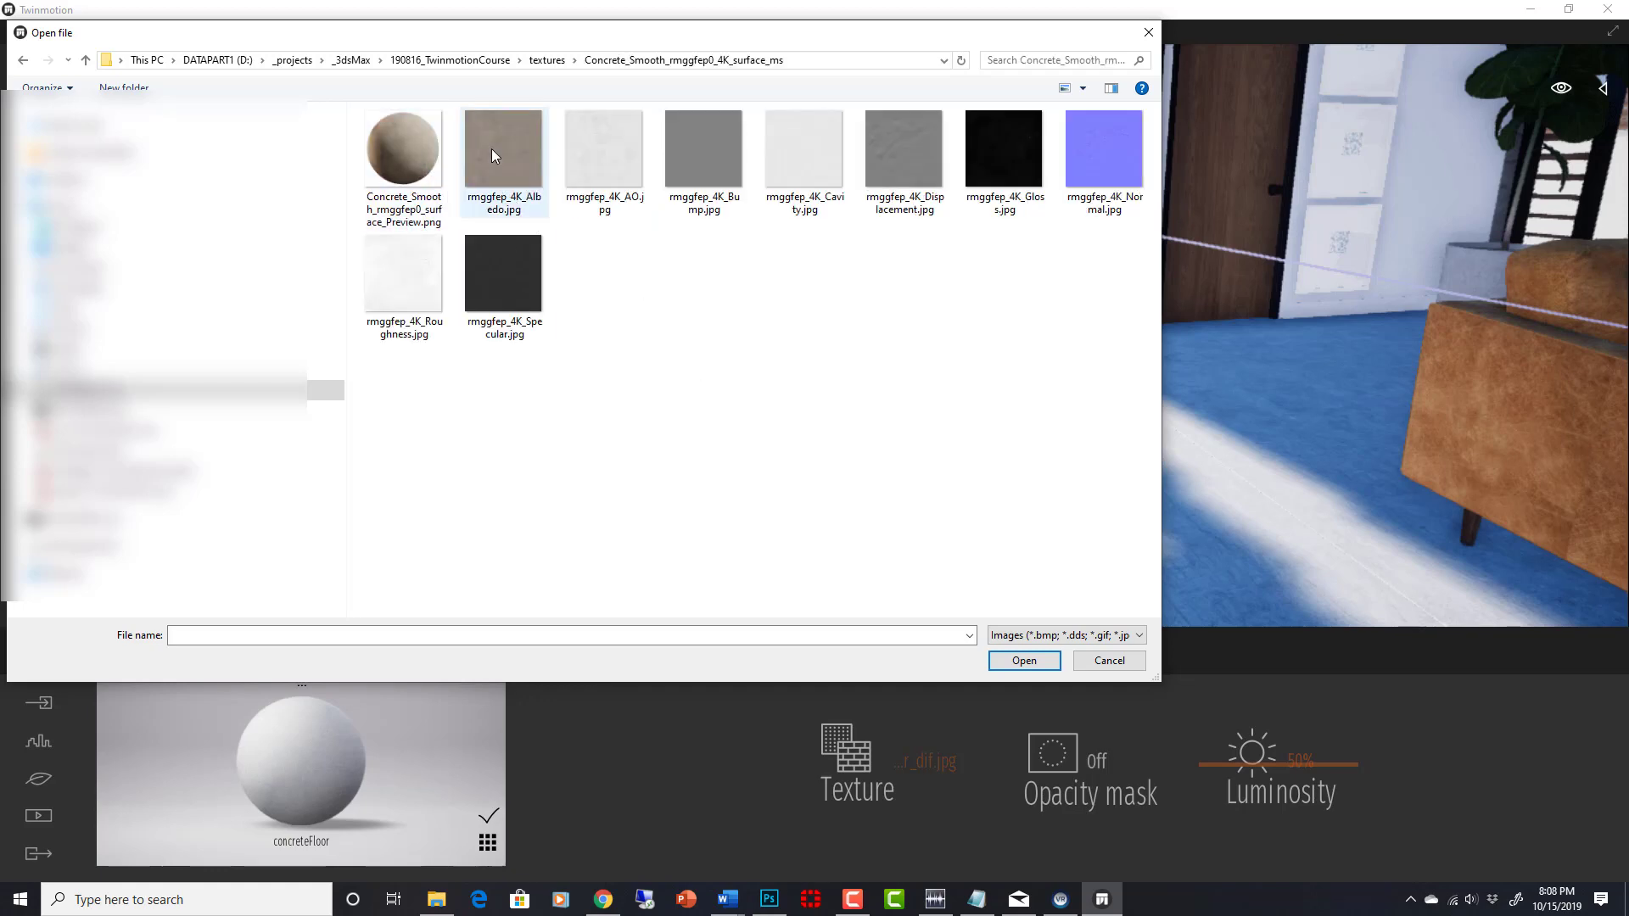
double_click(491, 149)
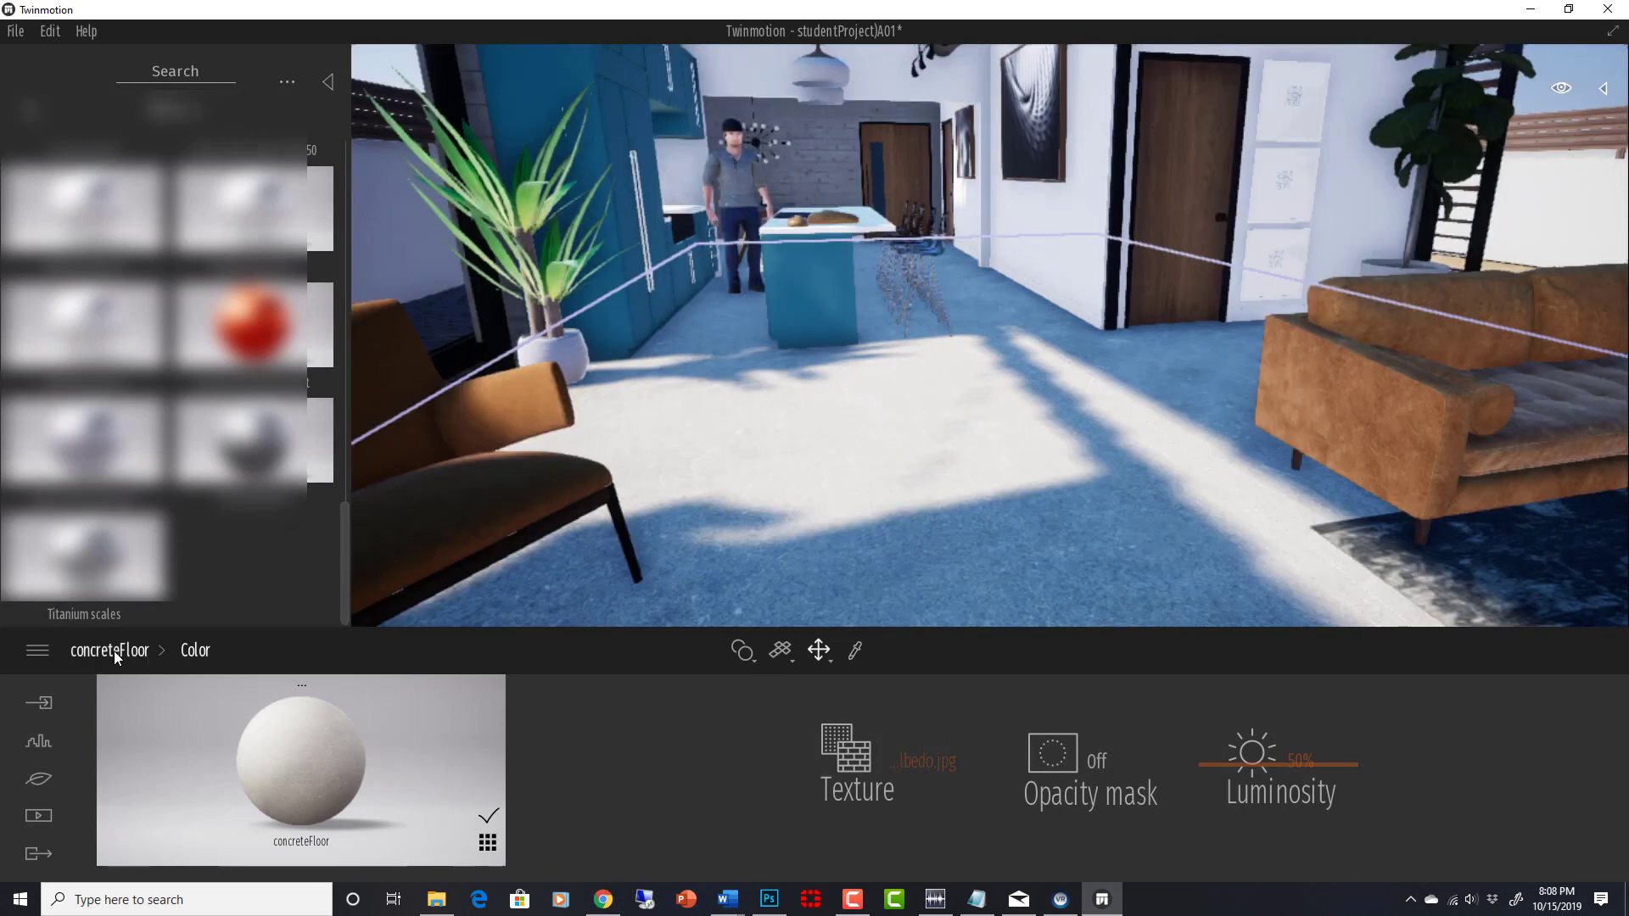
Step: Load rmggfep_4K_Gloss.jpg as the concreteFloor material's reflection texture
left_click(114, 650)
left_click(942, 859)
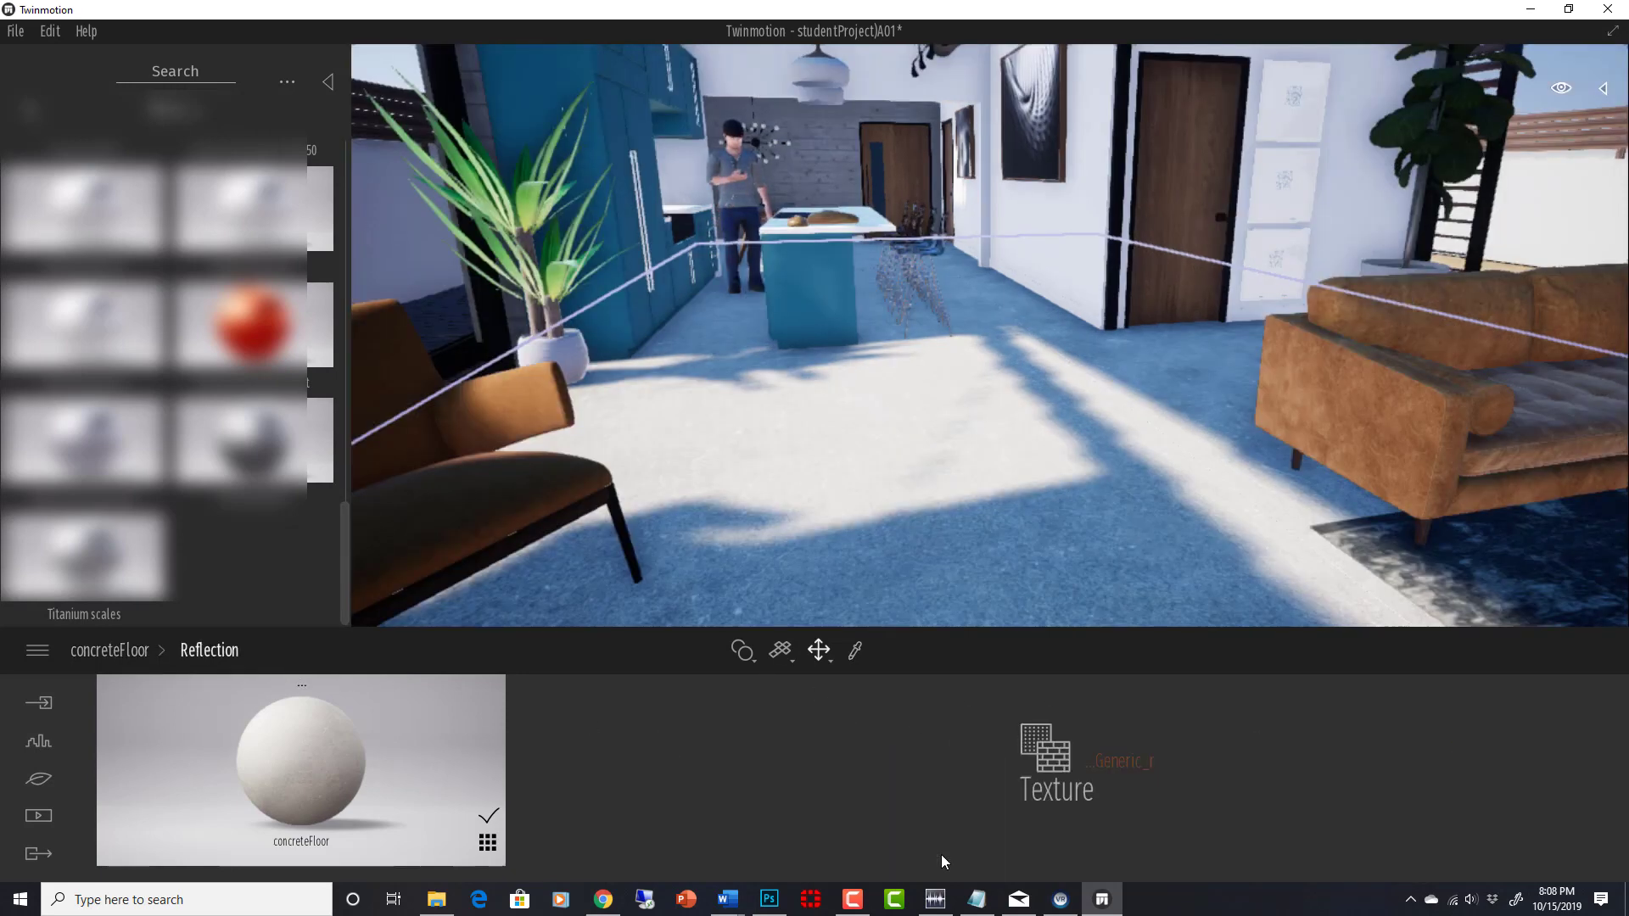
left_click(1119, 760)
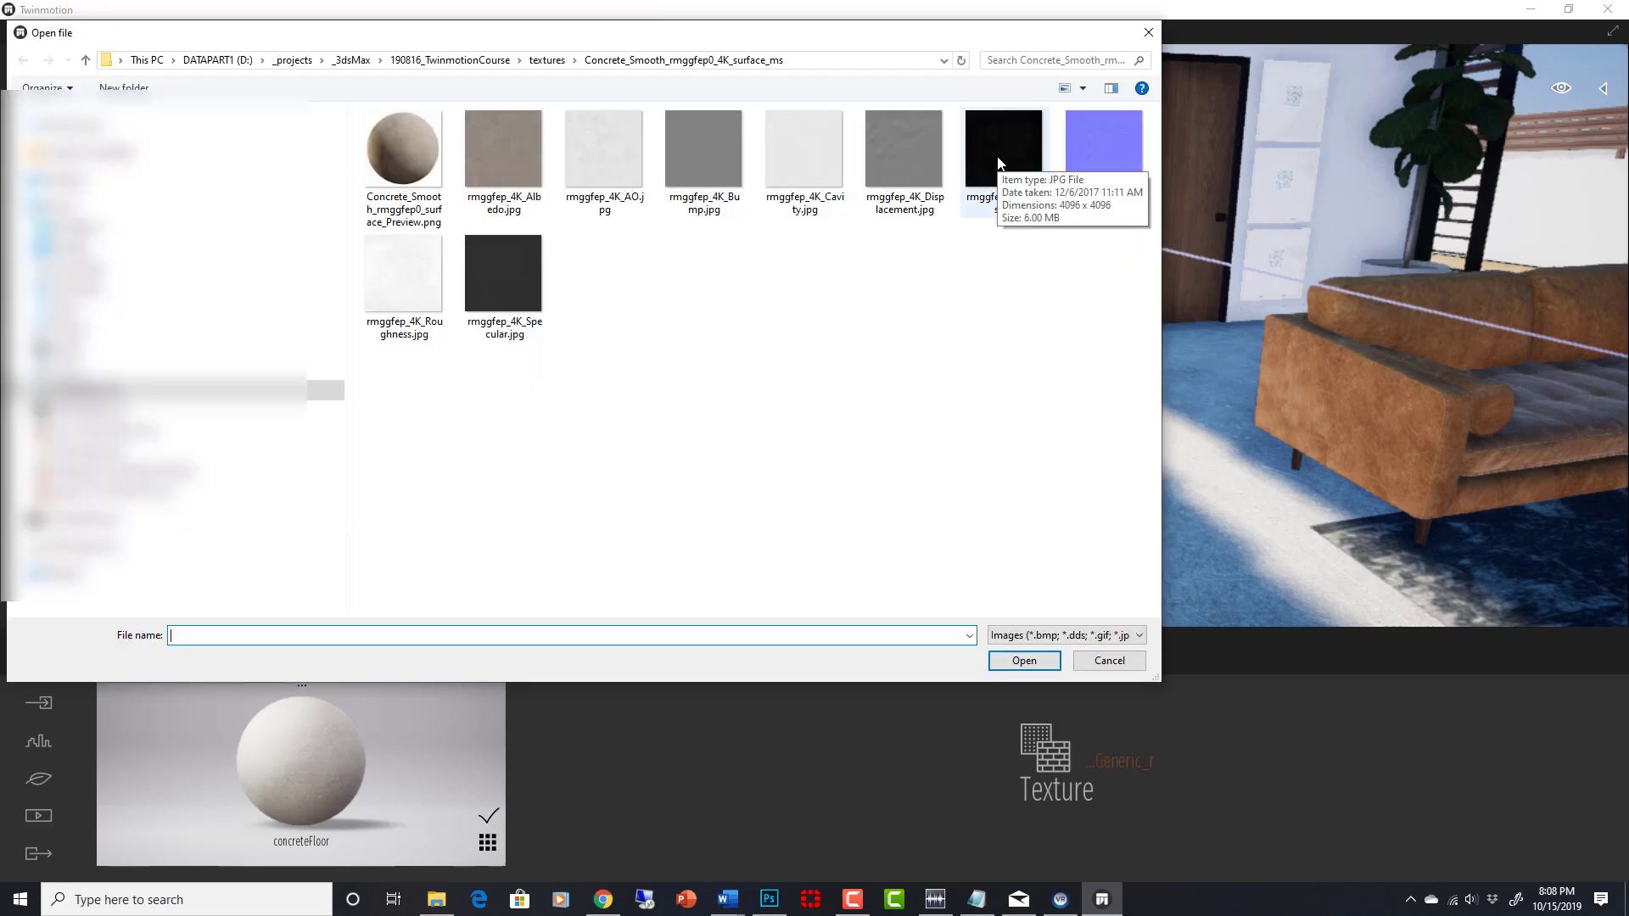
double_click(998, 161)
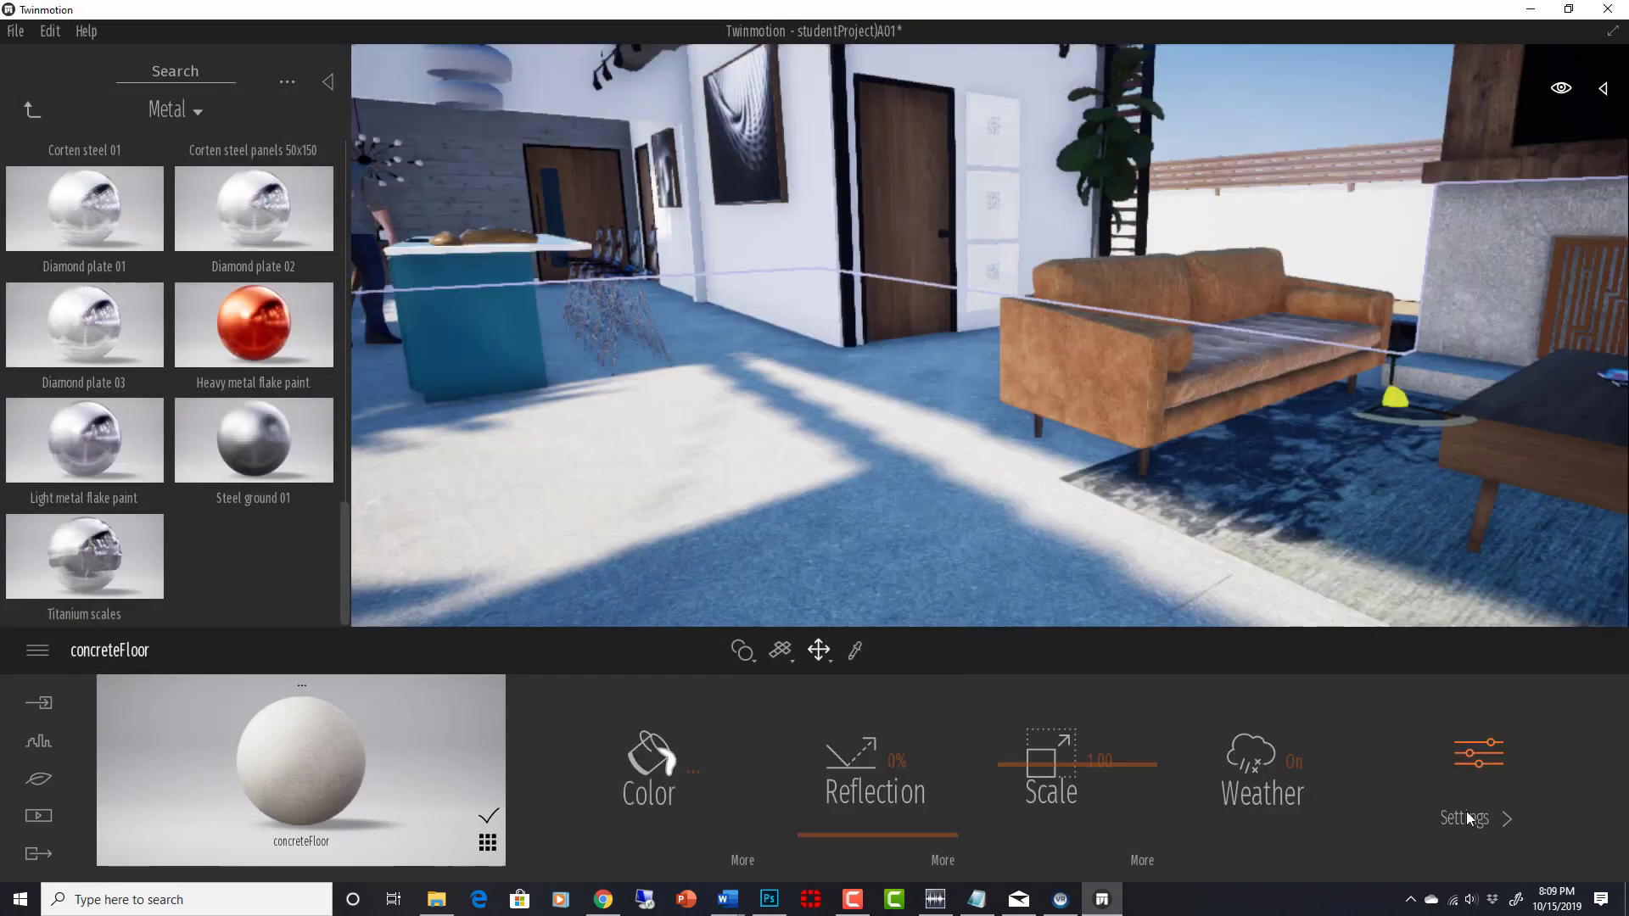
Step: Replace the concreteFloor material's bump texture with rmggfep_4K_Normal.jpg
left_click(1485, 779)
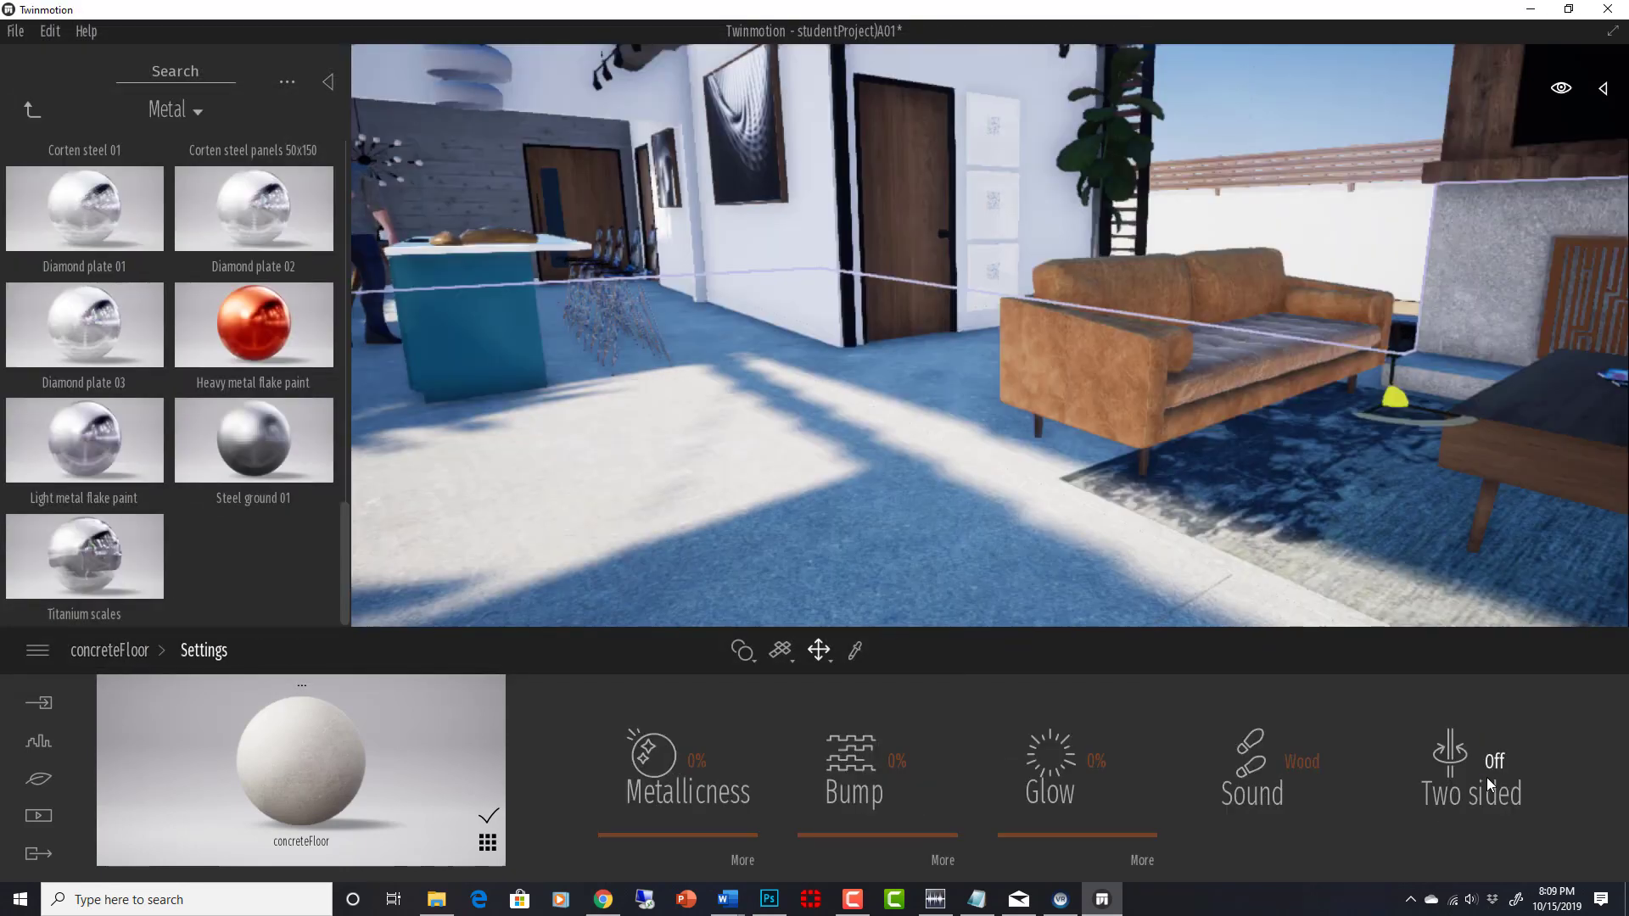
left_click(859, 794)
left_click(1064, 766)
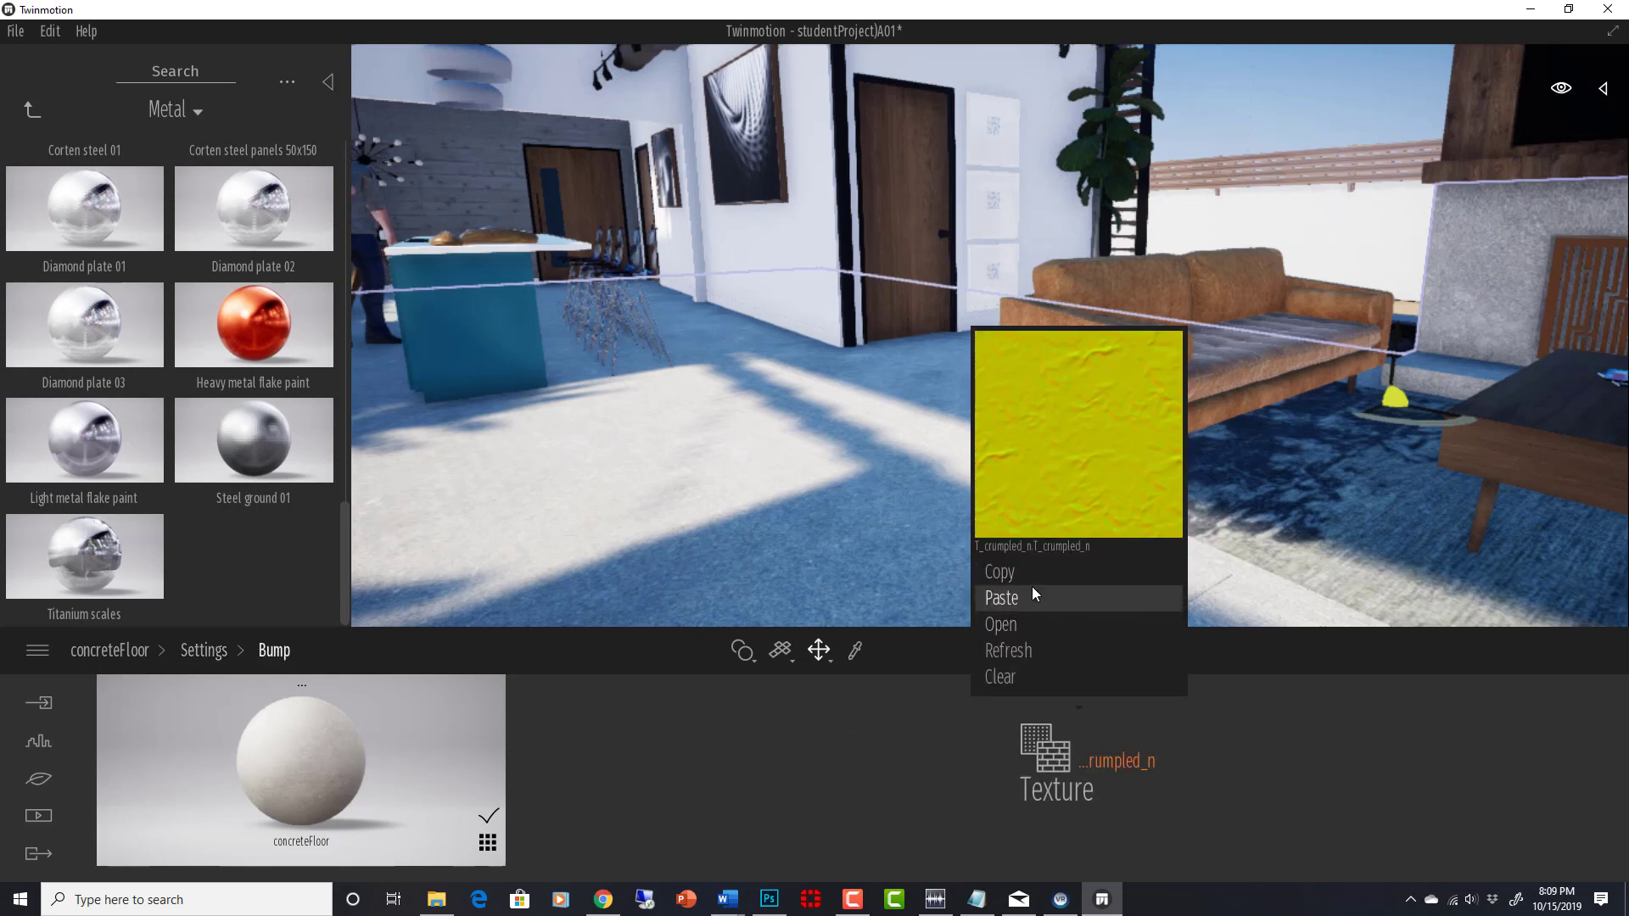
left_click(1016, 628)
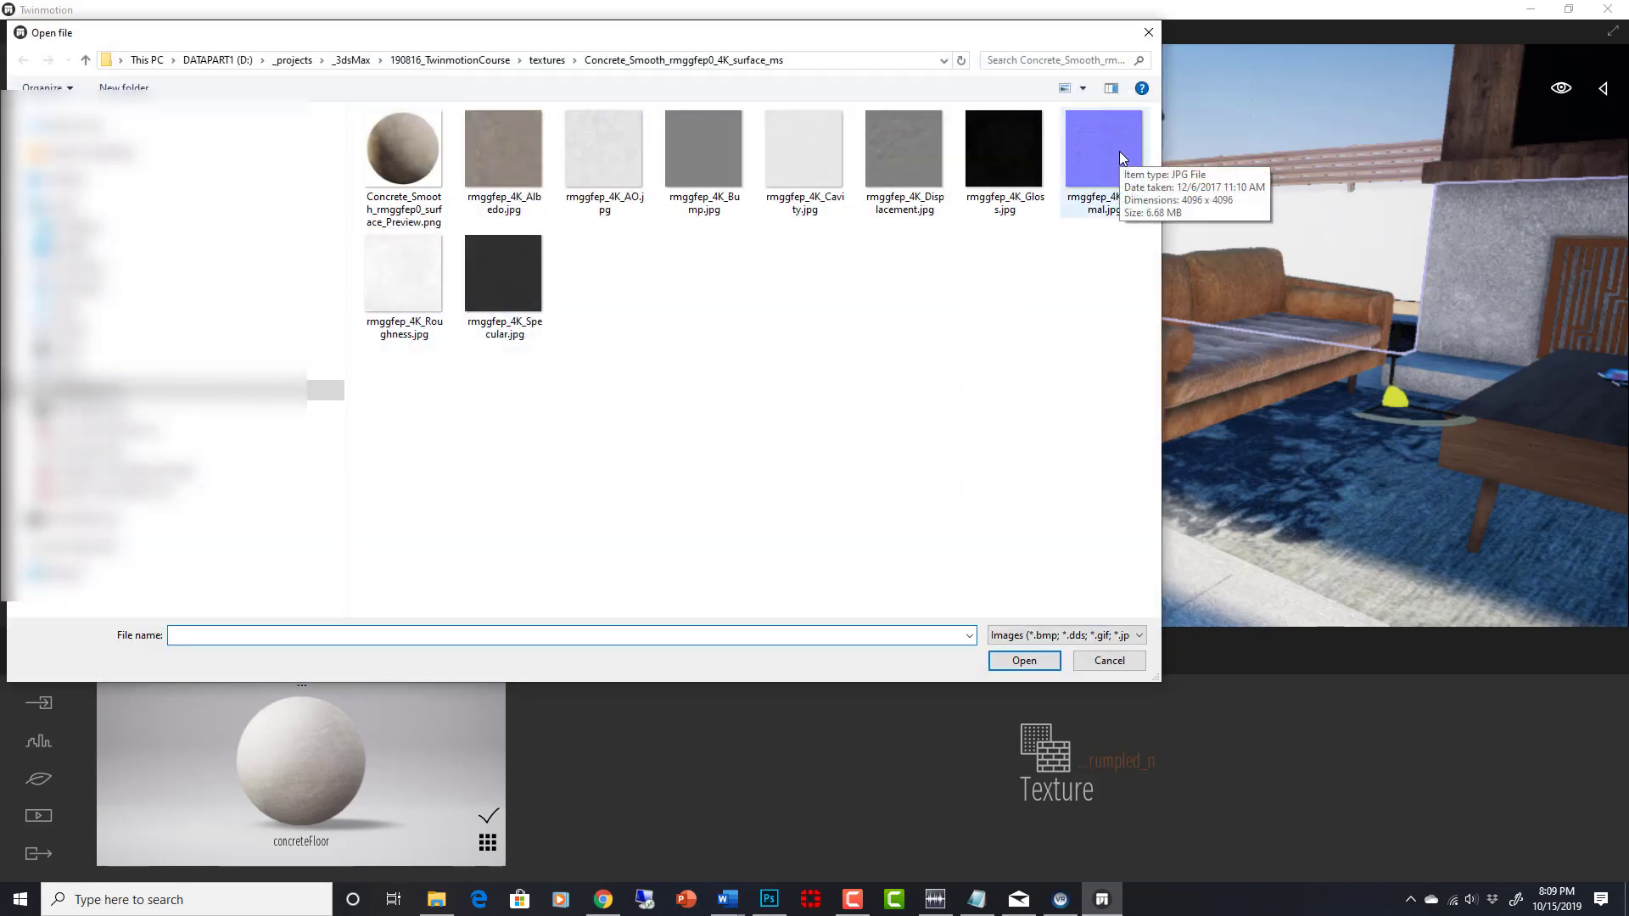
double_click(1118, 151)
left_click(1503, 782)
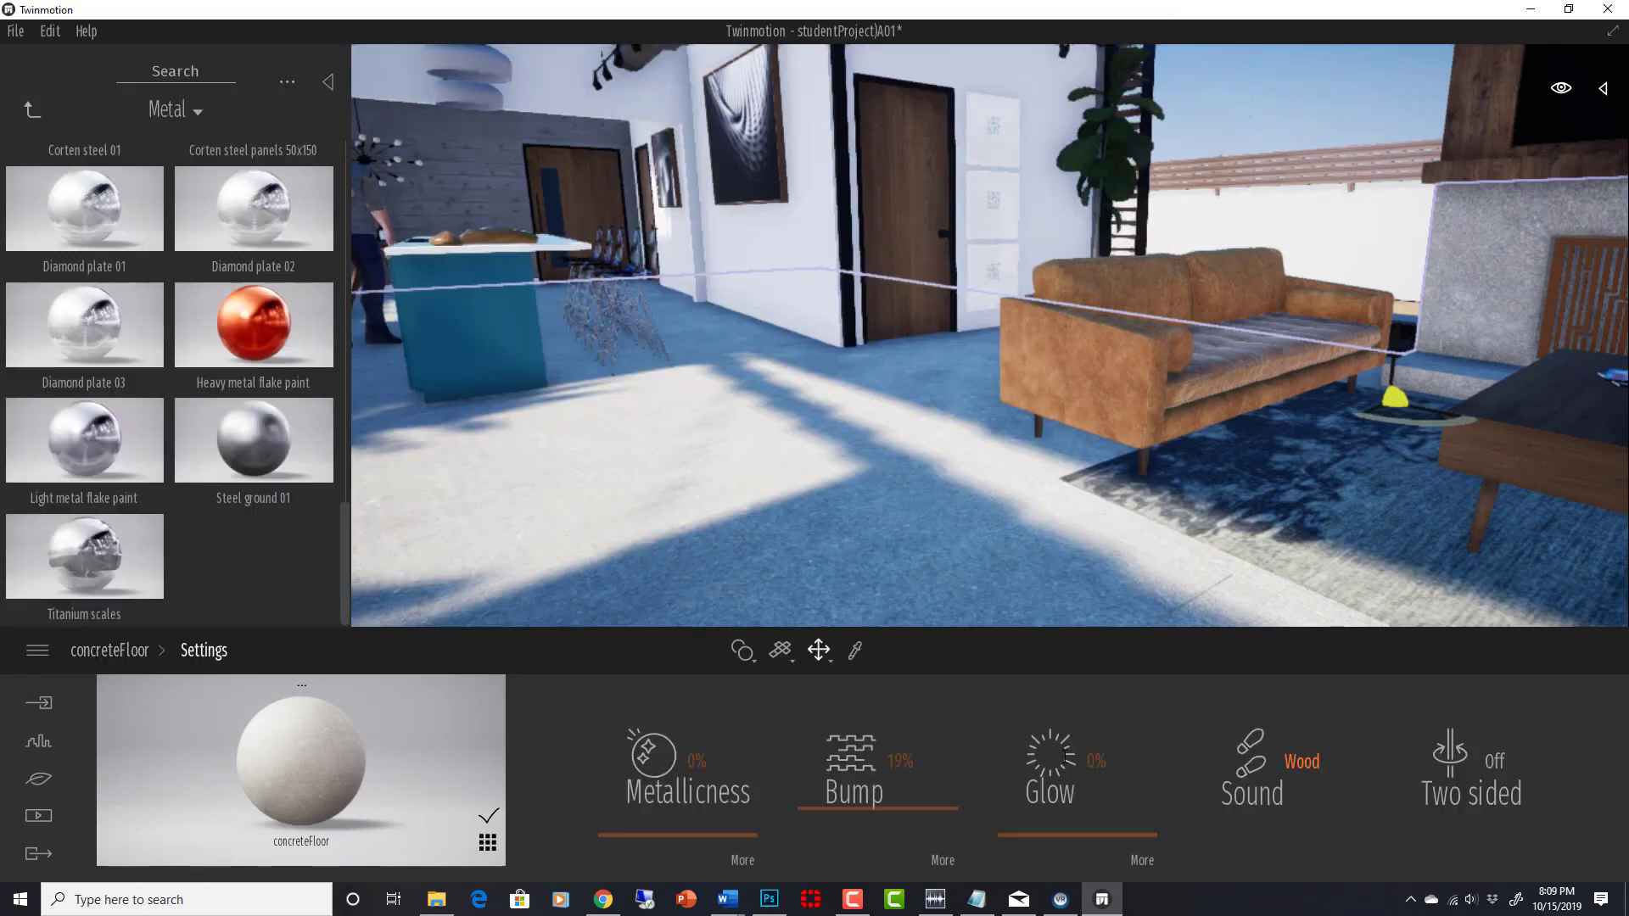
Step: Adjust the concreteFloor material's strength settings, with reflection at 32% and texture scale at 0.15
mouse_move(874, 815)
left_mouse_down()
mouse_move(887, 656)
mouse_move(878, 830)
mouse_move(878, 761)
mouse_move(859, 806)
mouse_move(862, 736)
mouse_move(871, 836)
mouse_move(872, 791)
left_mouse_up()
left_click(105, 649)
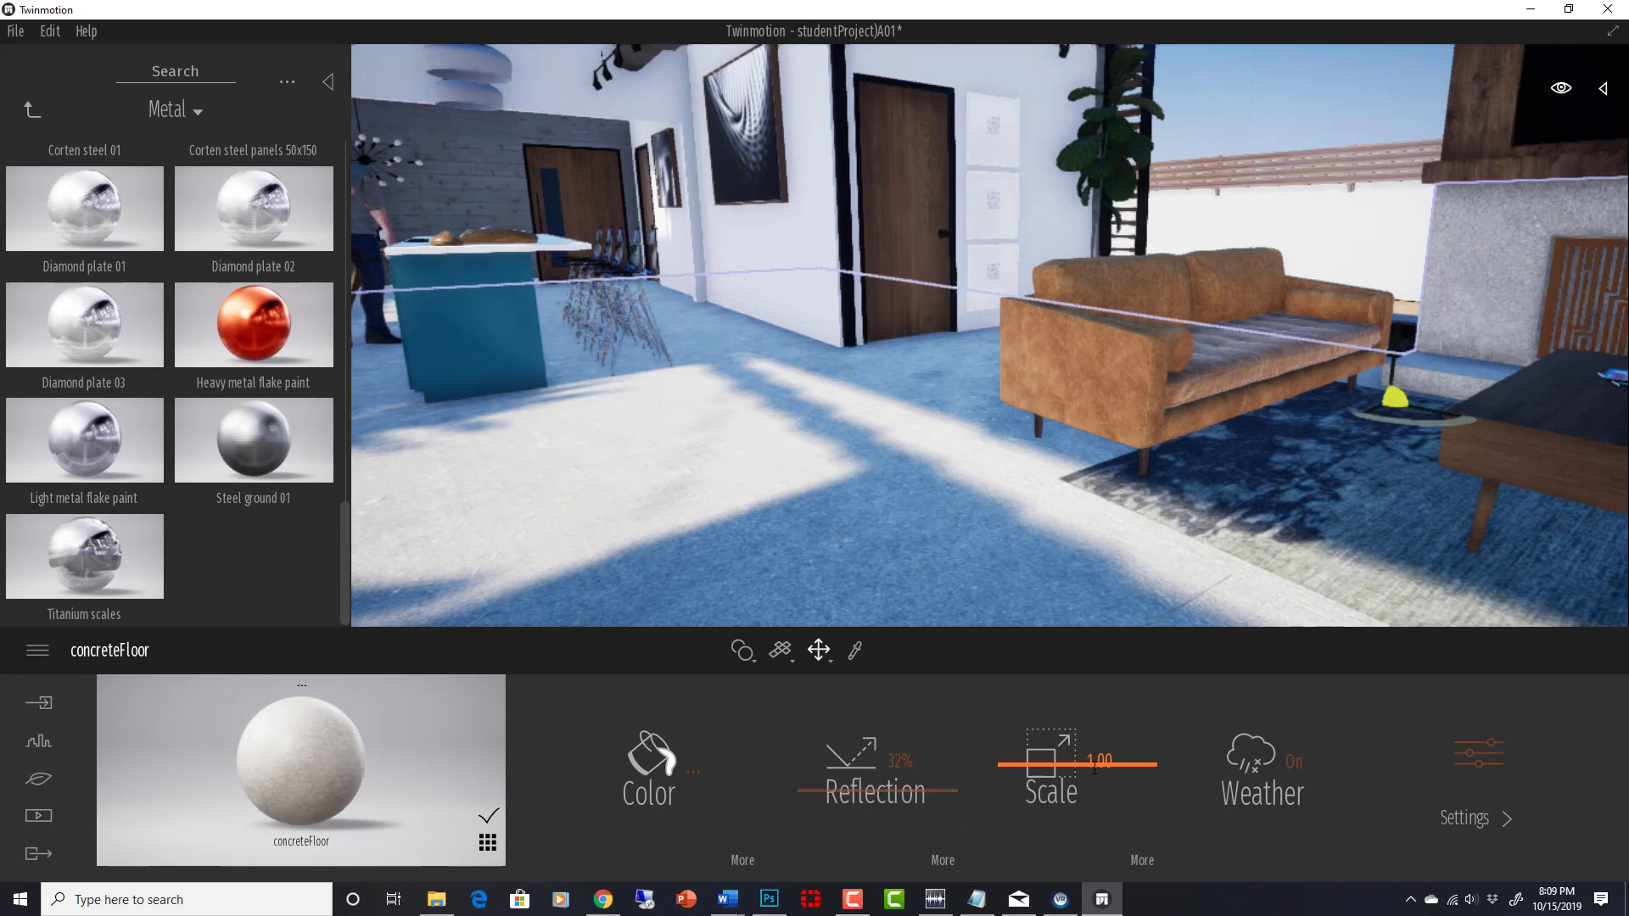
left_click_drag(1108, 781, 1100, 834)
Step: Darken the concreteFloor material's color to the mid grey 929292
left_click(696, 776)
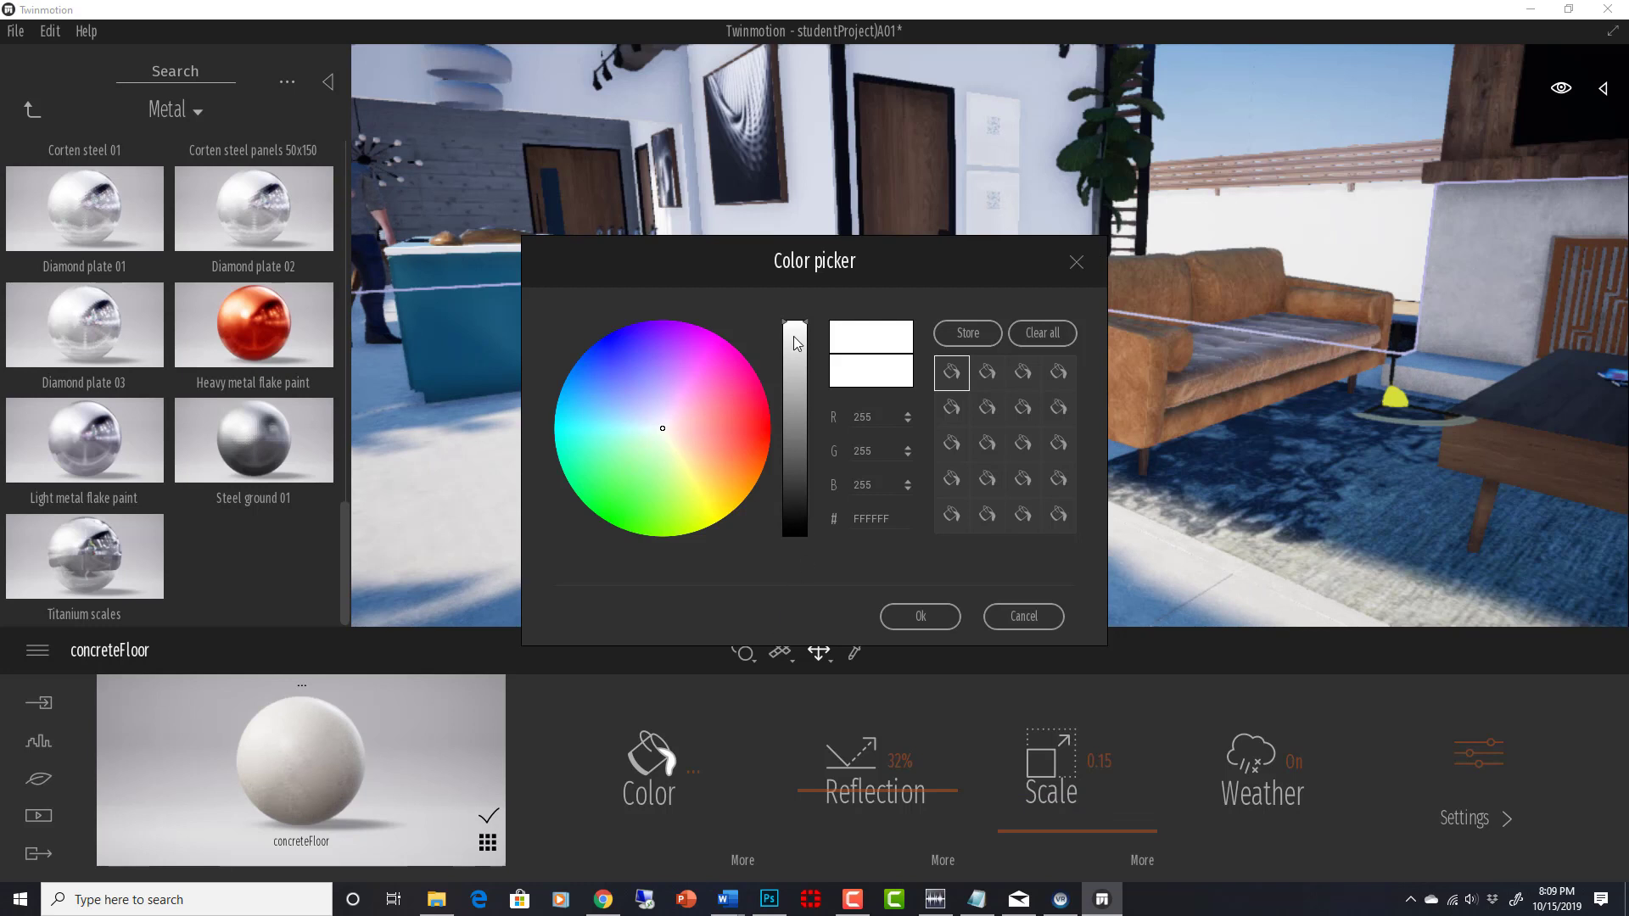
left_click_drag(805, 333, 799, 429)
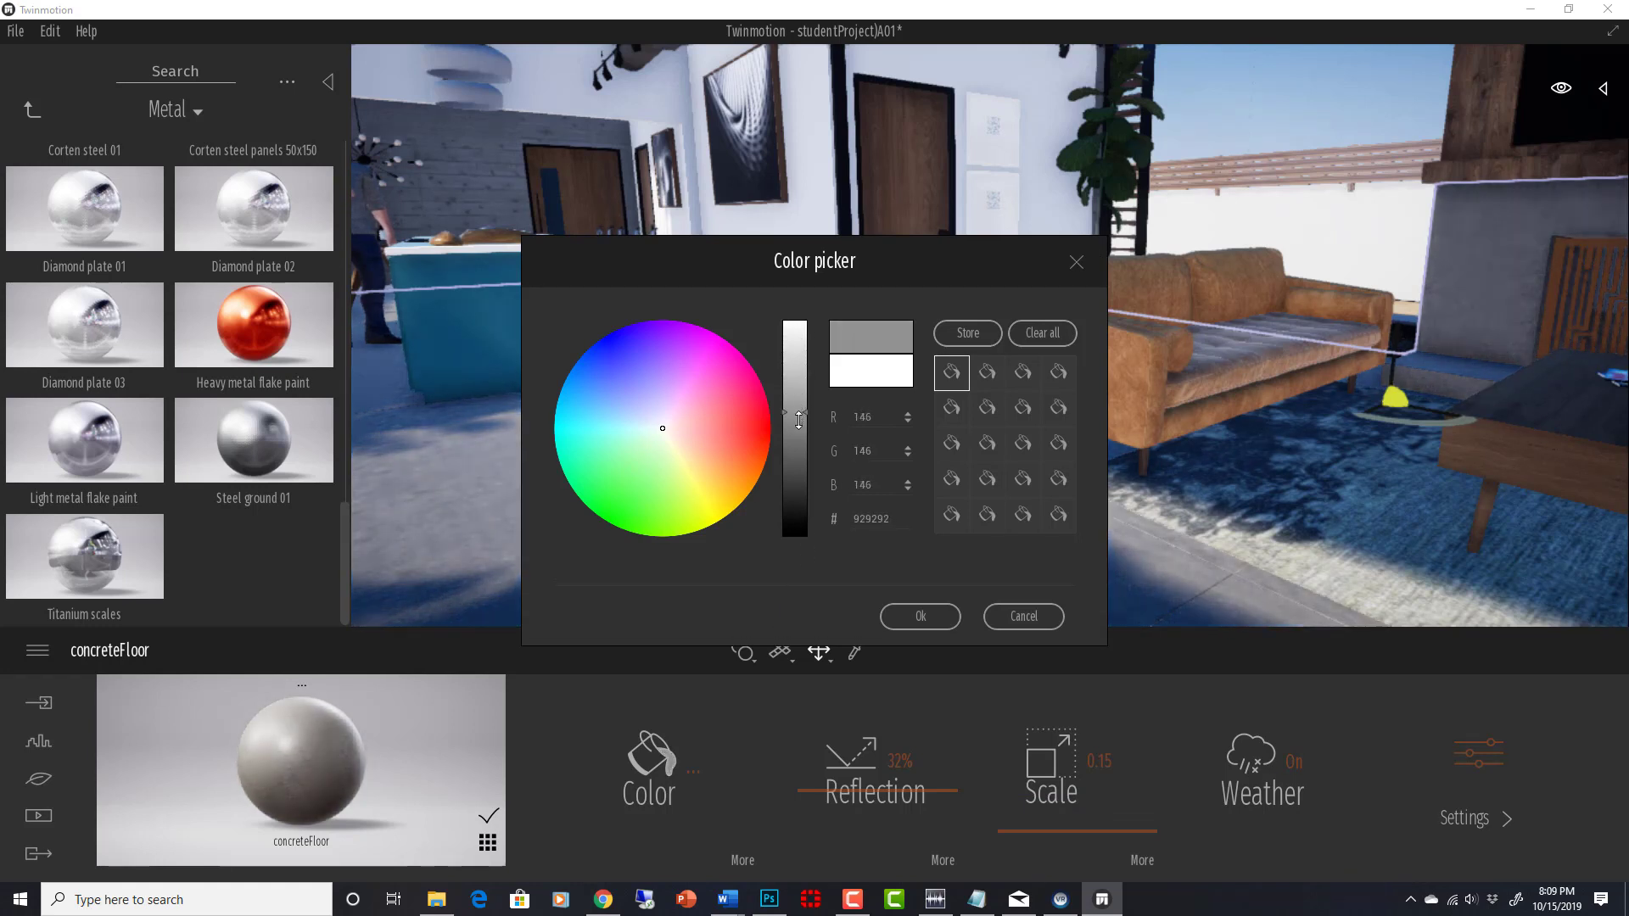
left_click(923, 617)
Step: Set the concreteFloor material's reflection to 38% and its scale to 0.32
right_click_drag(919, 441, 1350, 314)
right_click_drag(941, 437, 662, 484)
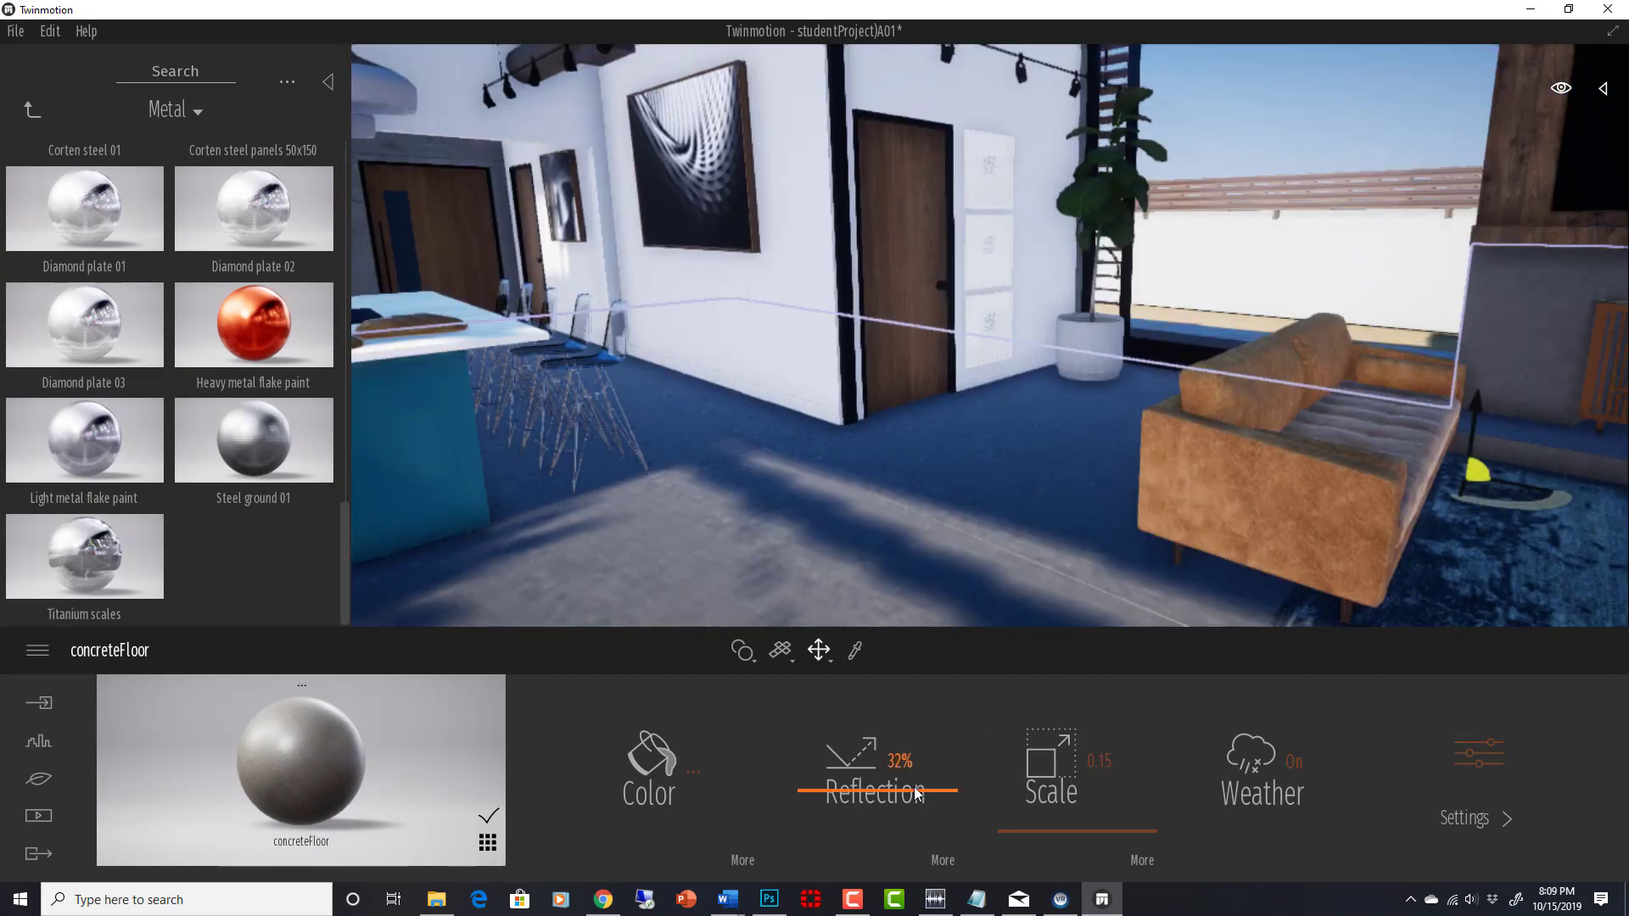
mouse_move(918, 791)
left_mouse_down()
mouse_move(917, 763)
mouse_move(915, 831)
mouse_move(913, 781)
left_mouse_up()
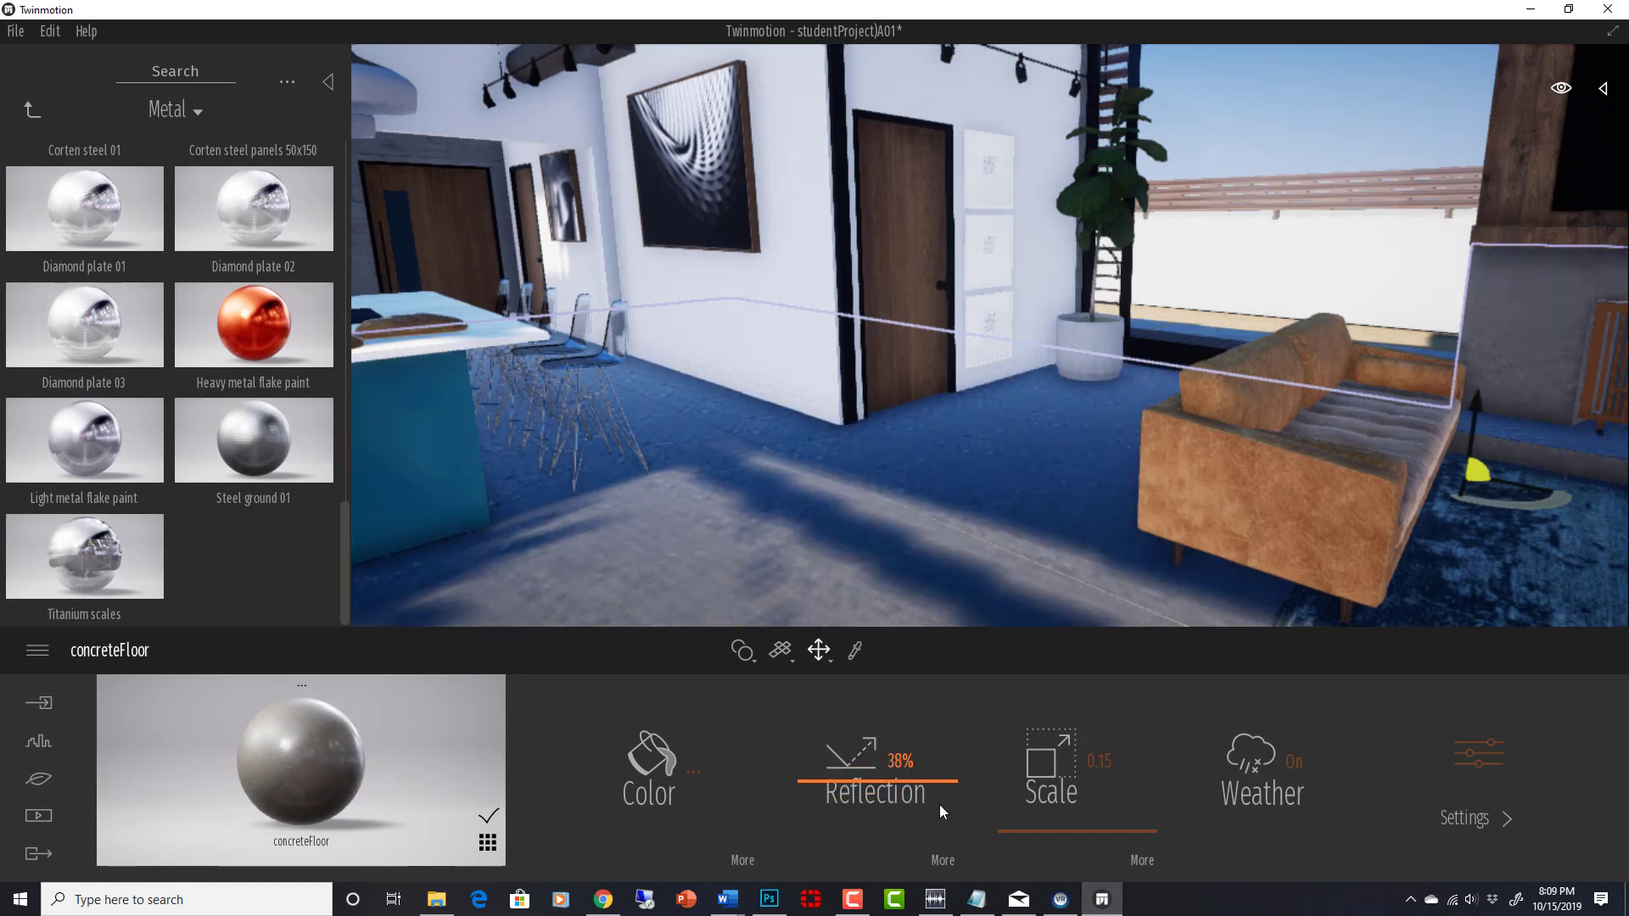
mouse_move(1059, 838)
left_mouse_down()
mouse_move(1054, 802)
mouse_move(1052, 819)
left_mouse_up()
Step: Apply Polished concrete 01 from the Concrete materials library to the floor
right_click_drag(900, 460, 501, 471)
key("w")
key("a")
key("Up")
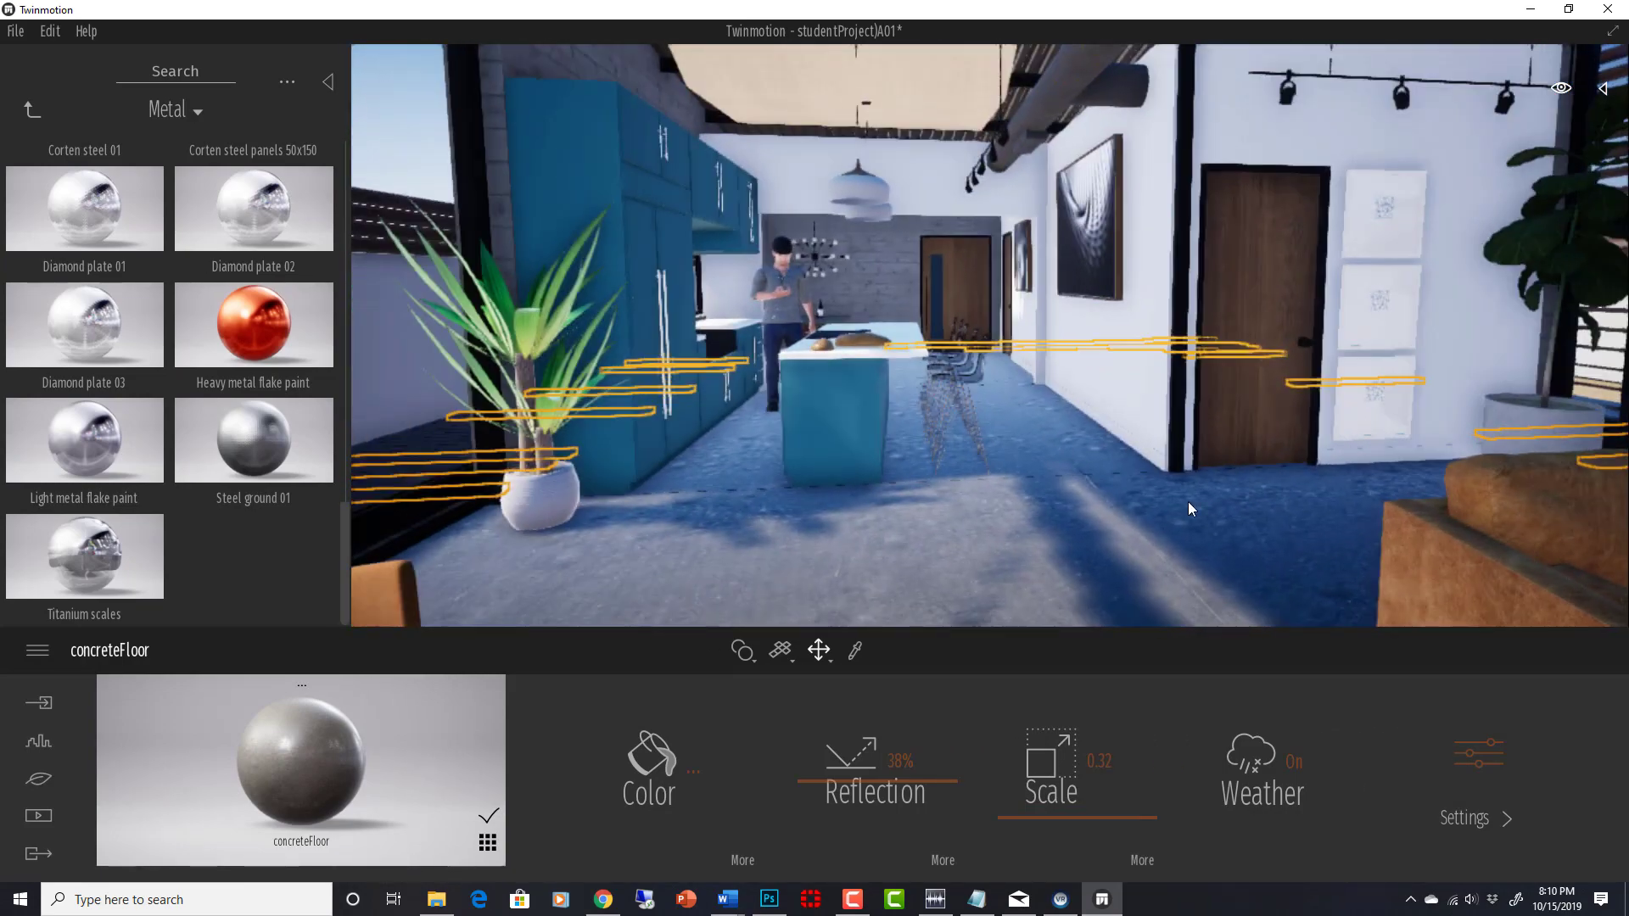
left_click(34, 110)
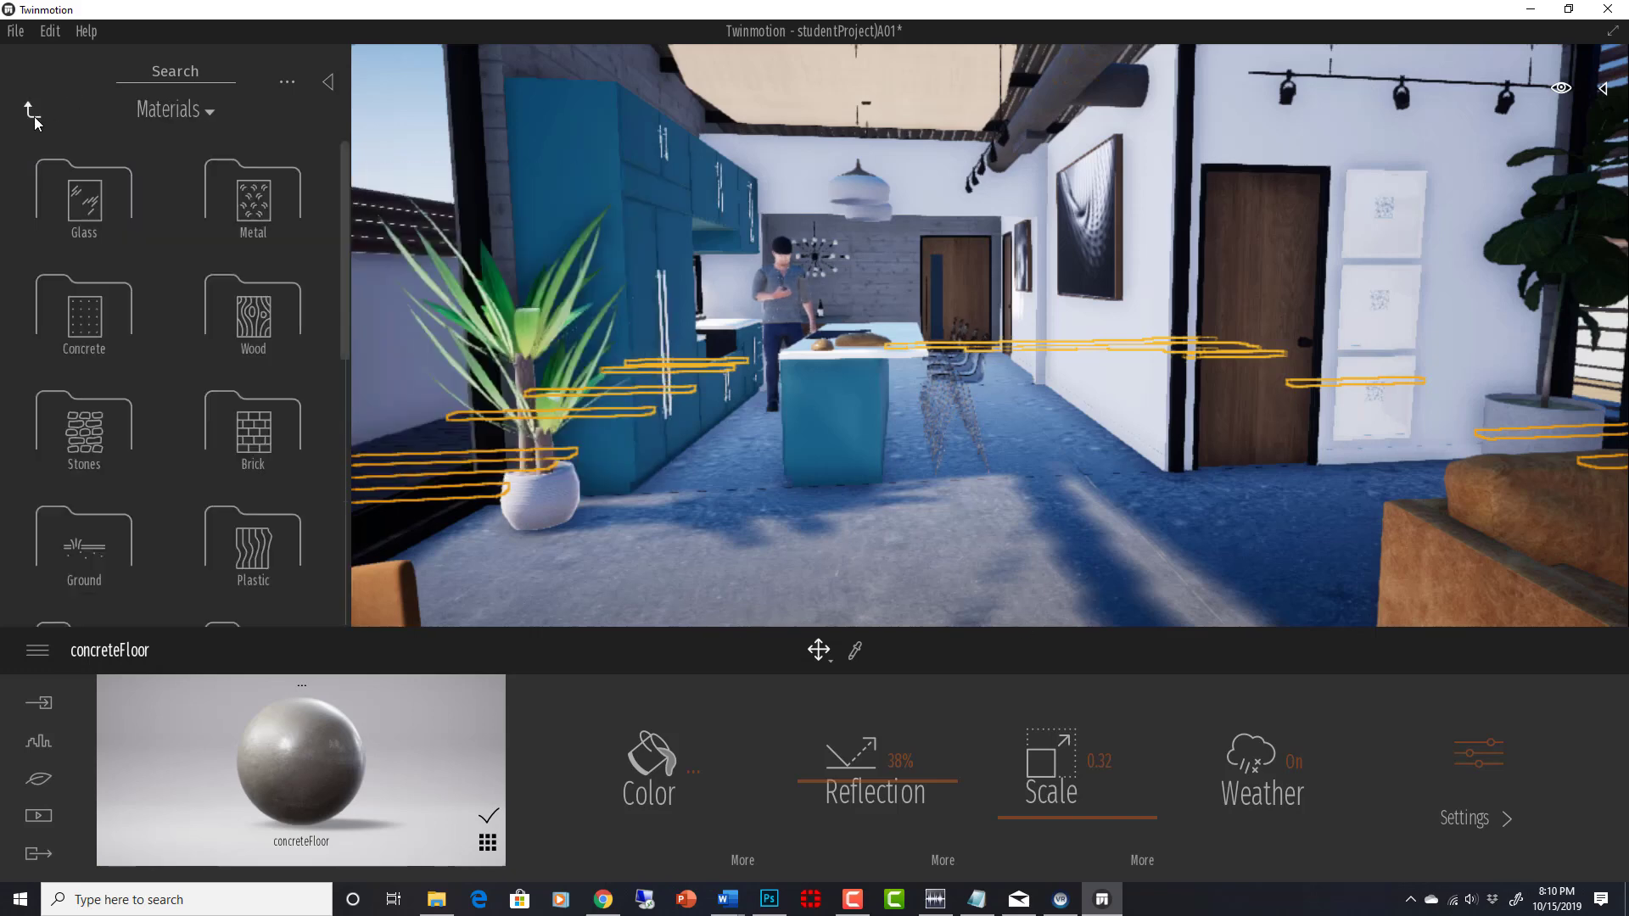
left_click(94, 323)
scroll(166, 413, "down", 1)
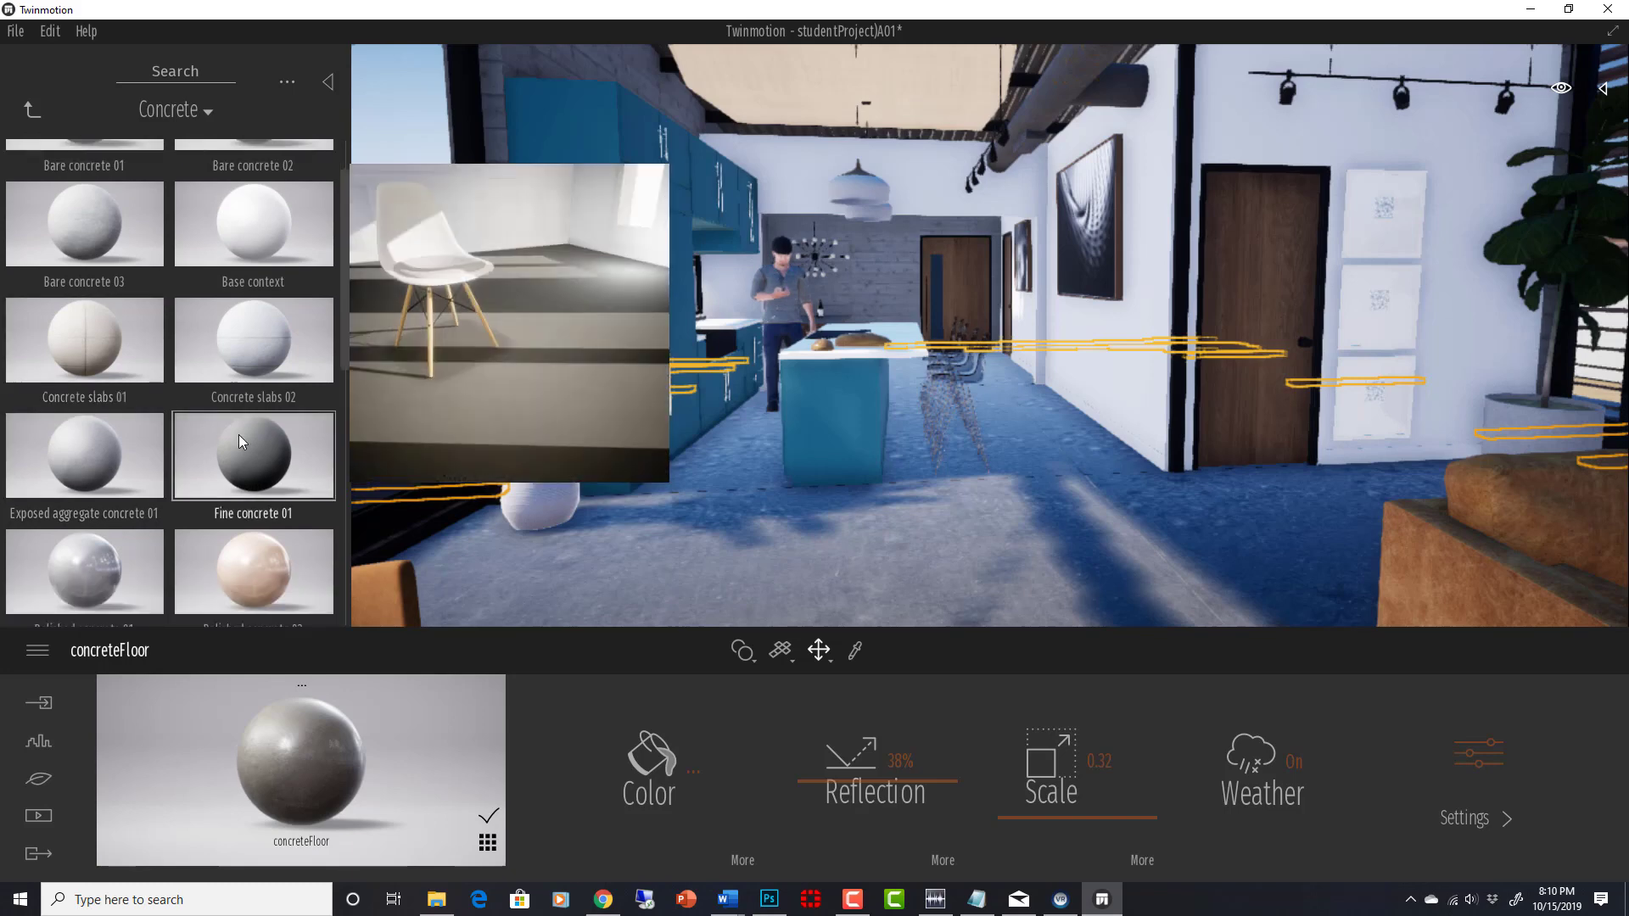
scroll(238, 434, "down", 2)
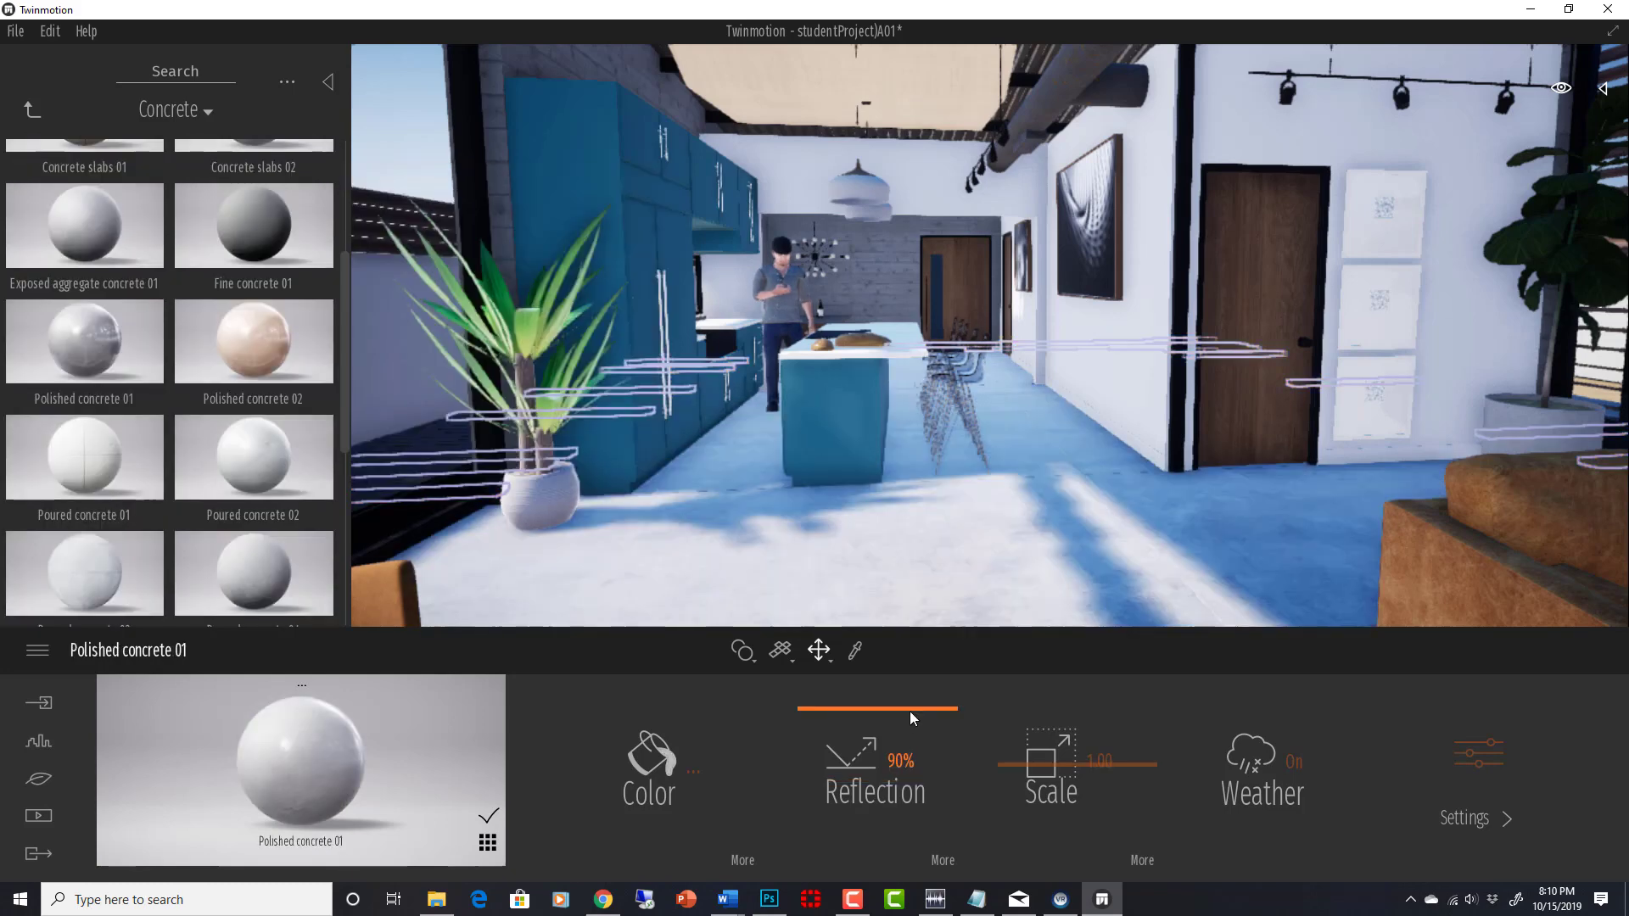
Step: Set the Polished concrete 01 material's reflection to 62% and darken its grey color
left_click_drag(910, 711, 910, 751)
left_click(692, 771)
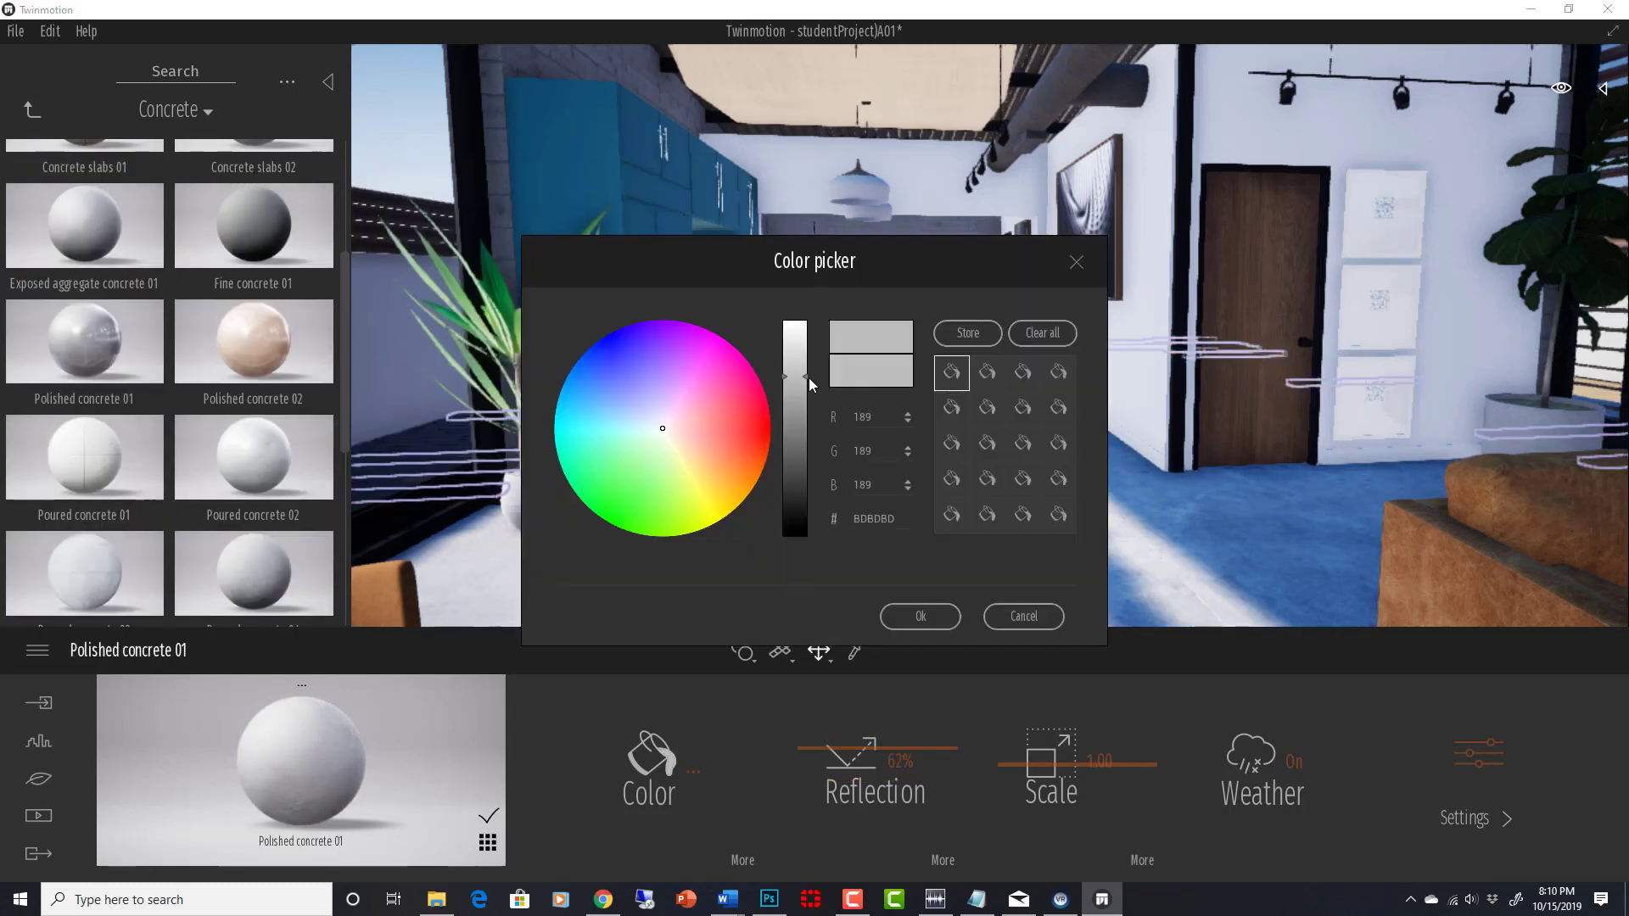
left_click_drag(809, 379, 808, 412)
left_click(931, 626)
right_click_drag(935, 563, 947, 537)
mouse_move(947, 537)
middle_mouse_down()
mouse_move(913, 556)
mouse_move(900, 442)
mouse_move(925, 518)
middle_mouse_up()
right_click_drag(925, 517, 1001, 462)
middle_click_drag(1000, 461, 1095, 501)
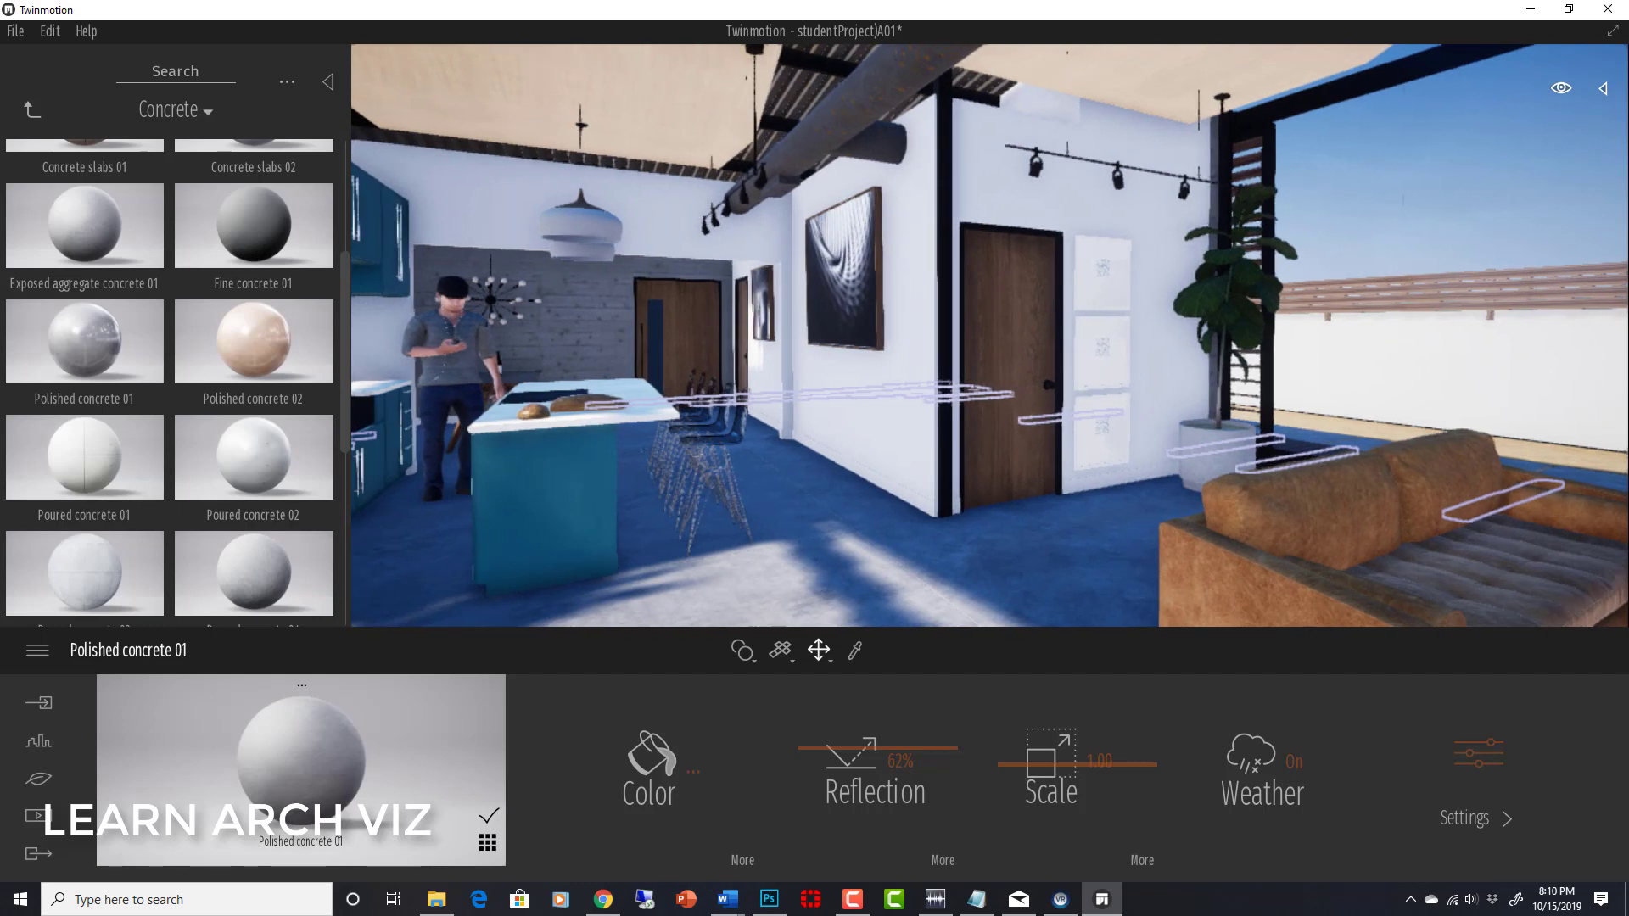